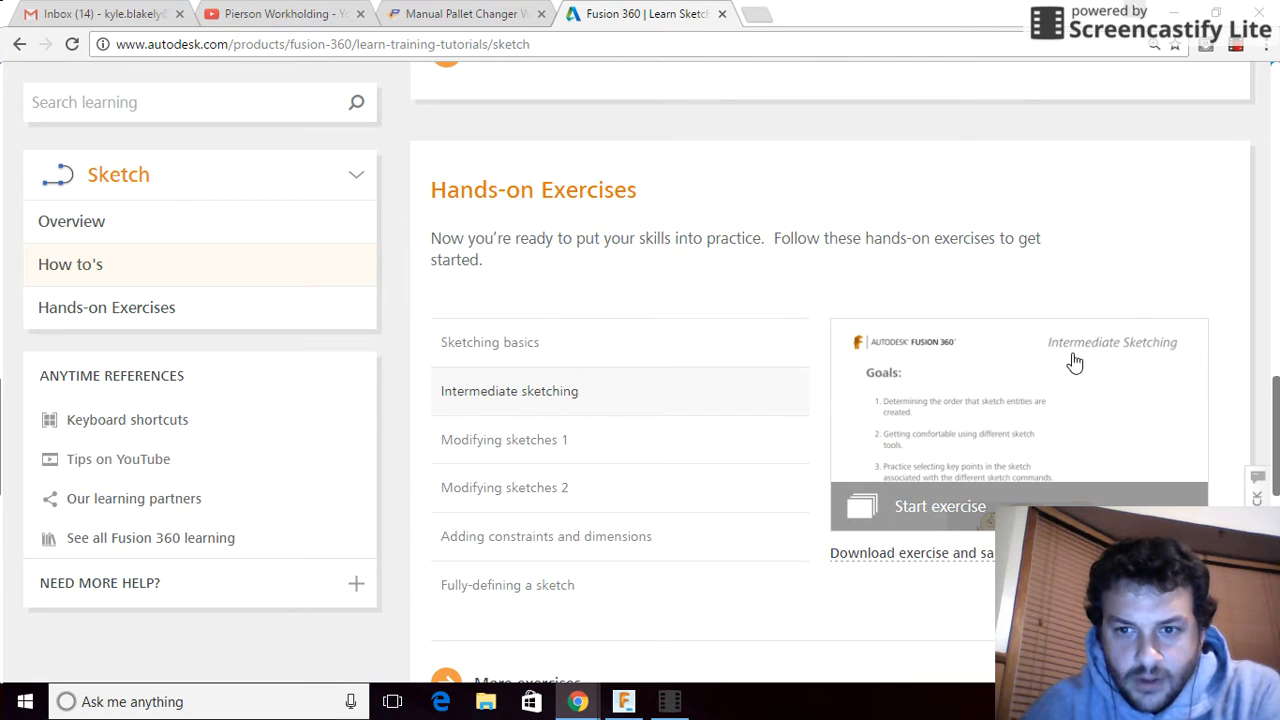
Open the Intermediate Sketching exercise and look through all six instruction pages, returning to the first page.
click(1024, 392)
click(1015, 222)
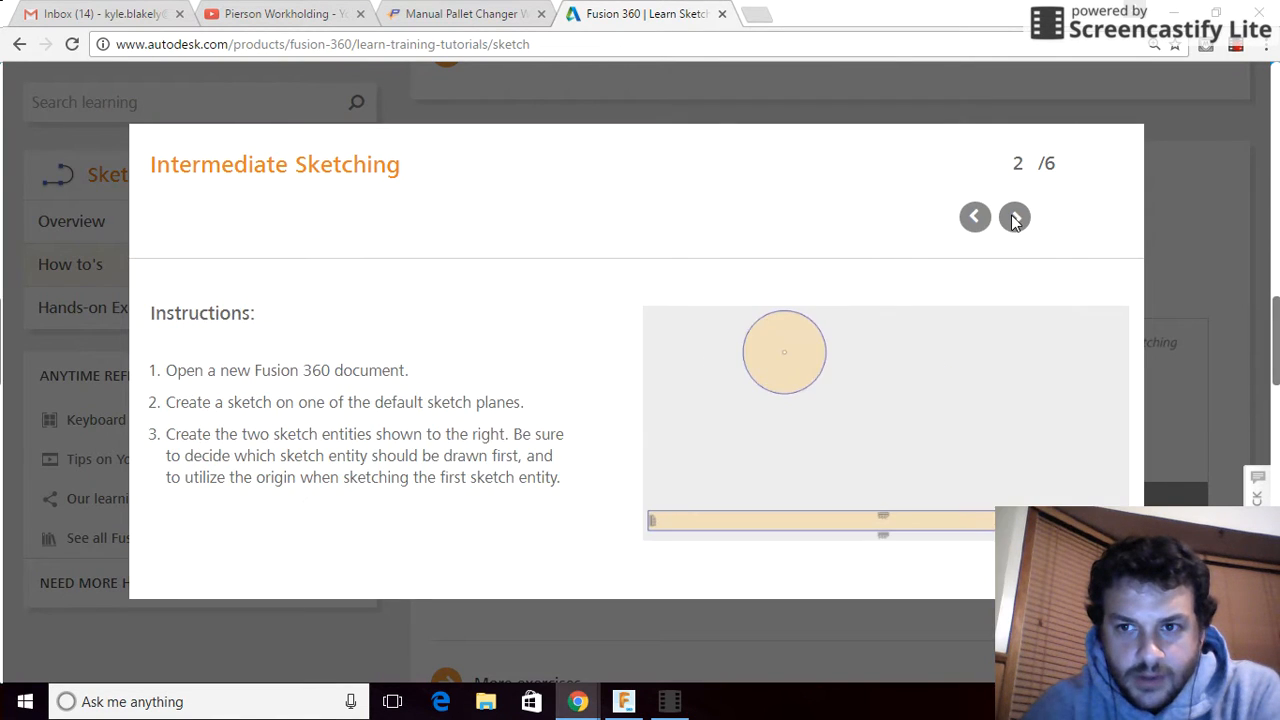
click(1014, 220)
click(1013, 220)
click(1014, 220)
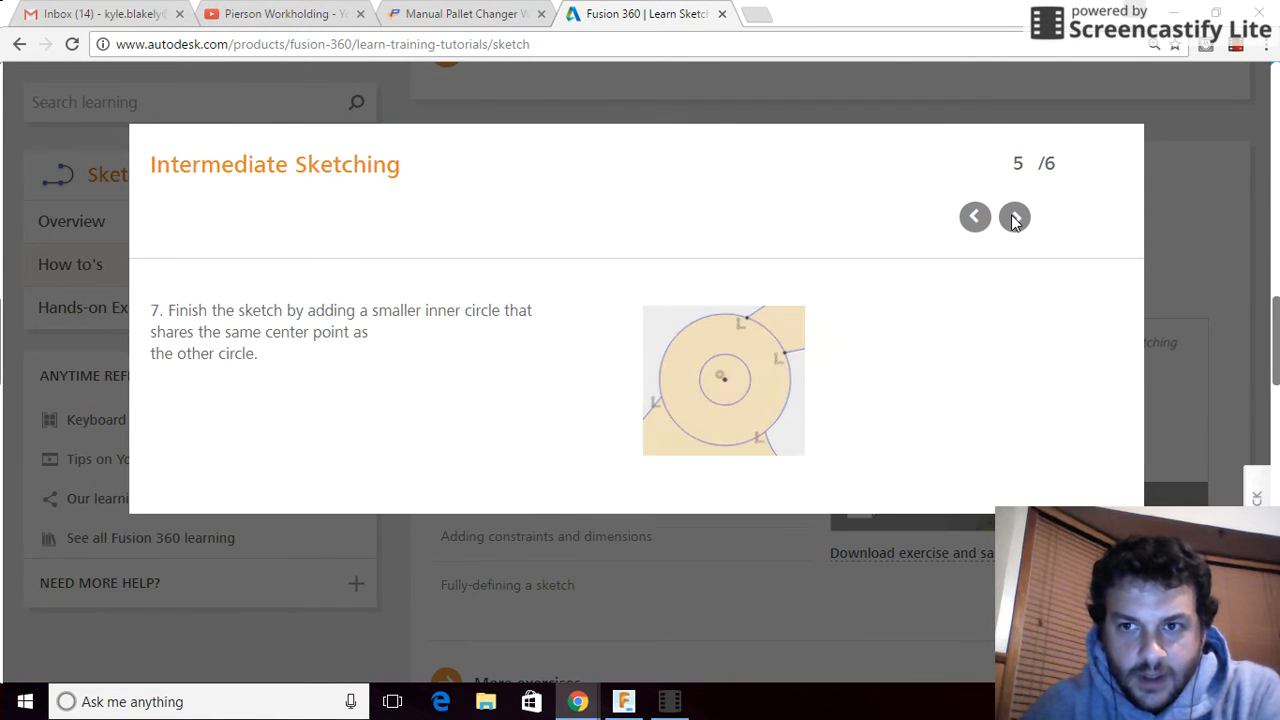
click(1014, 220)
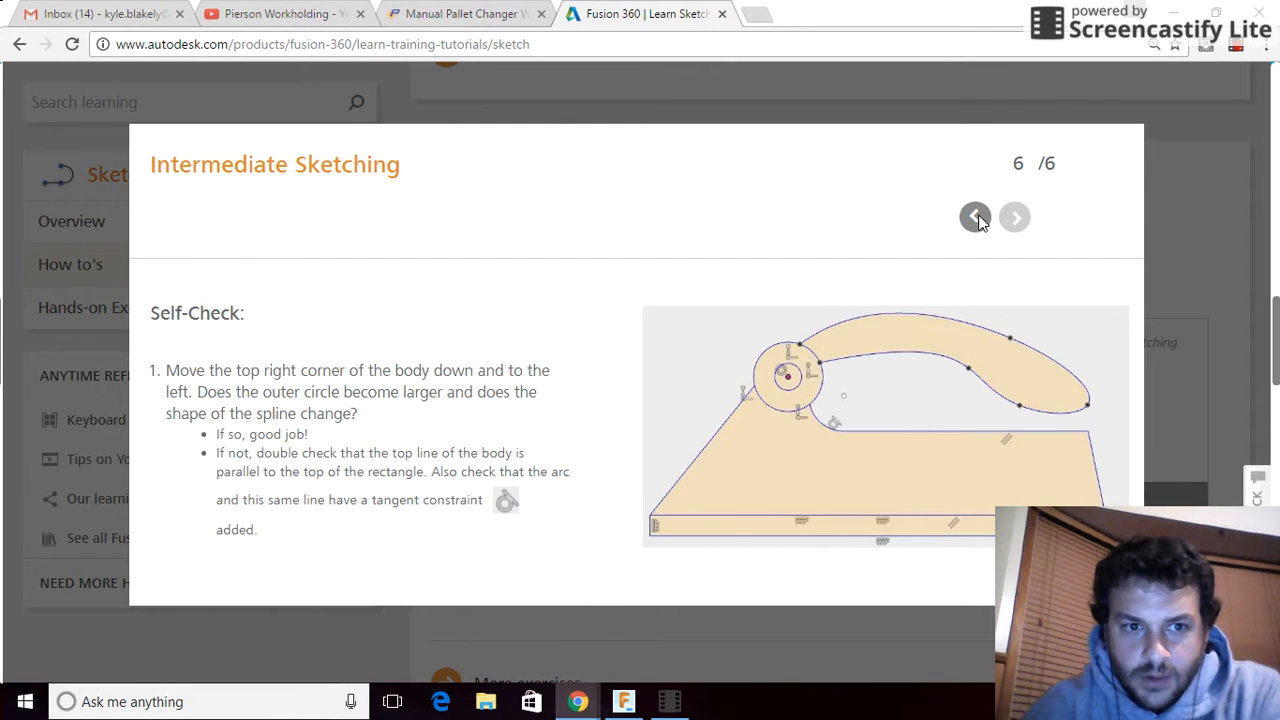
click(976, 220)
click(976, 220)
click(976, 220)
click(976, 220)
click(976, 220)
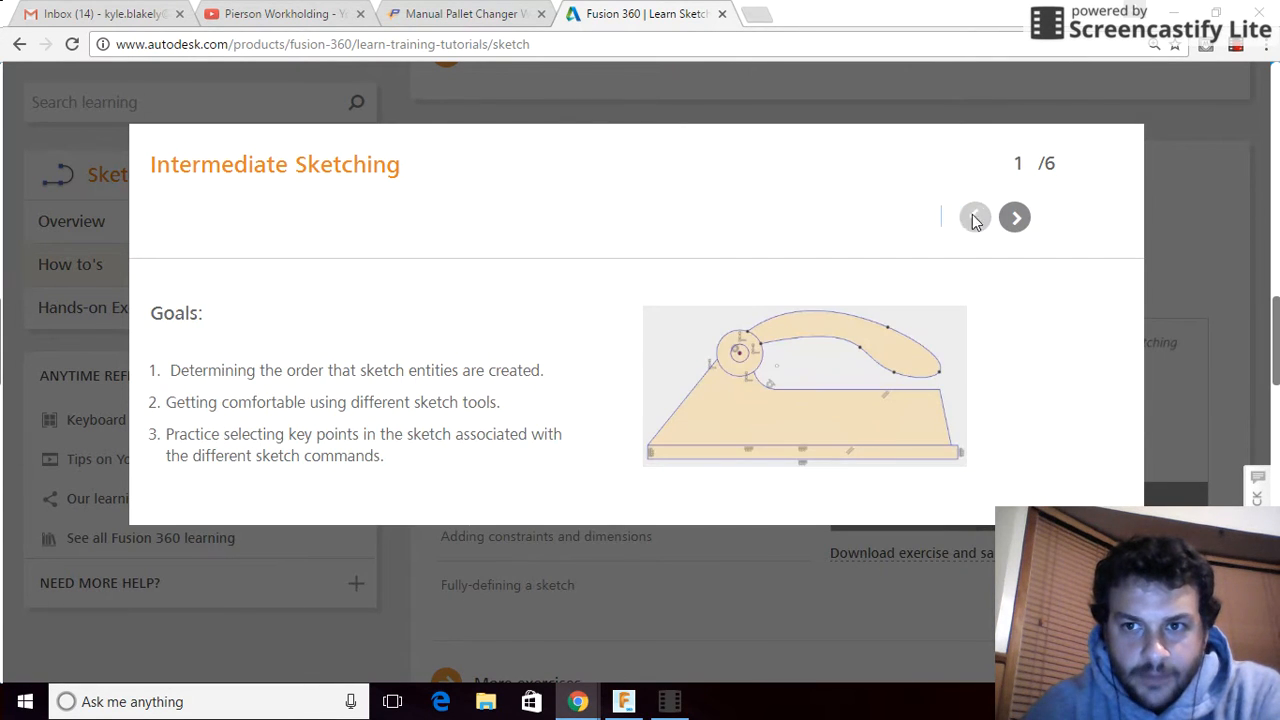
Switch to Fusion 360 and show Sketch1 to view the example iron, then hide it again.
click(623, 701)
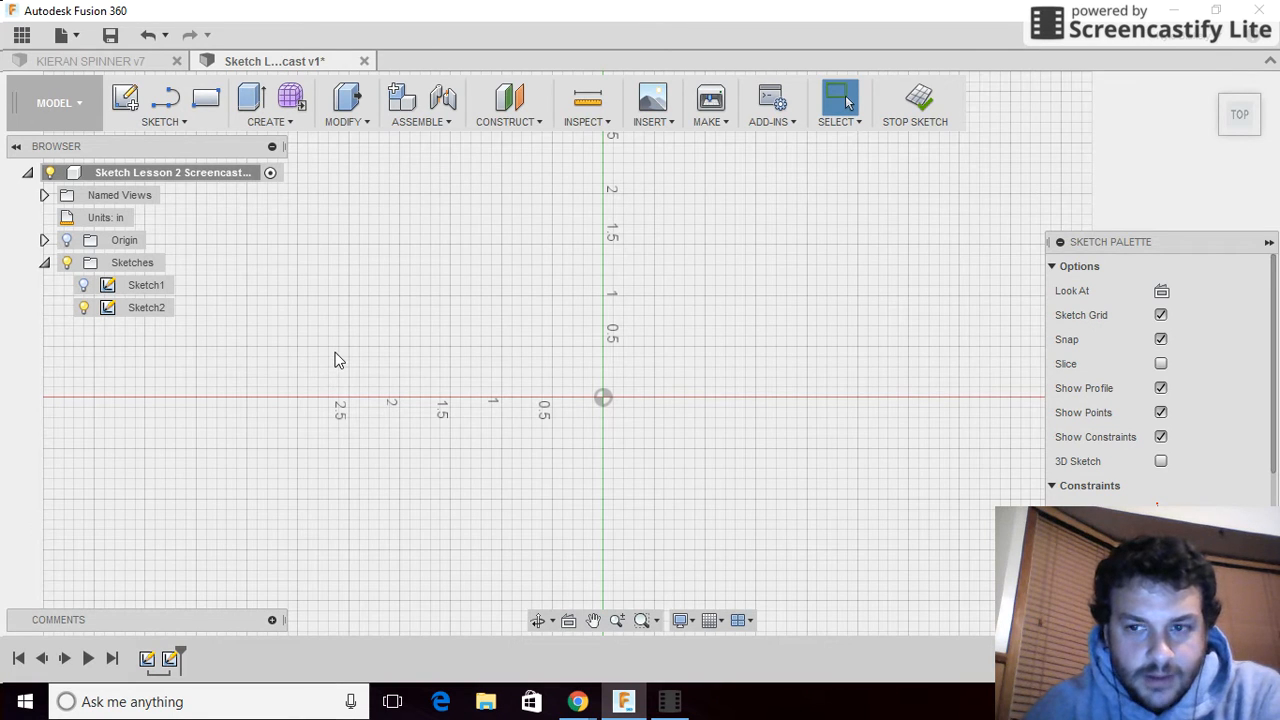
click(84, 285)
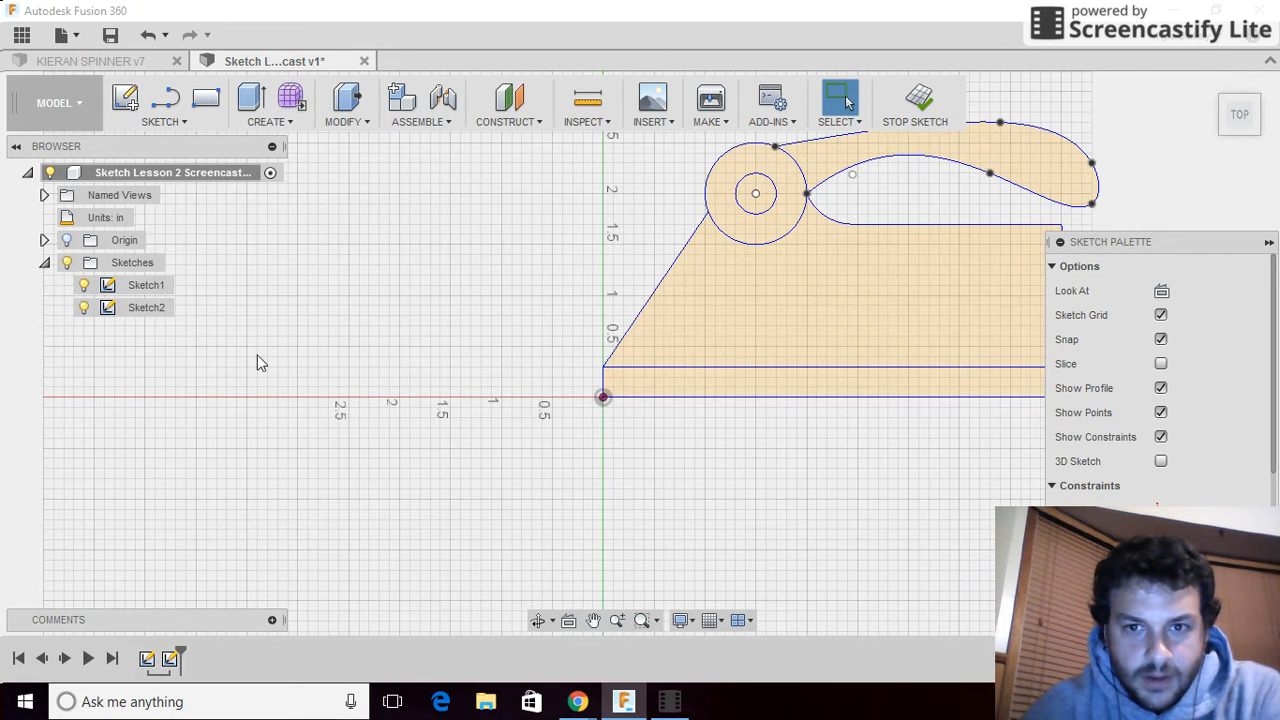
scroll(211, 465, down, 3)
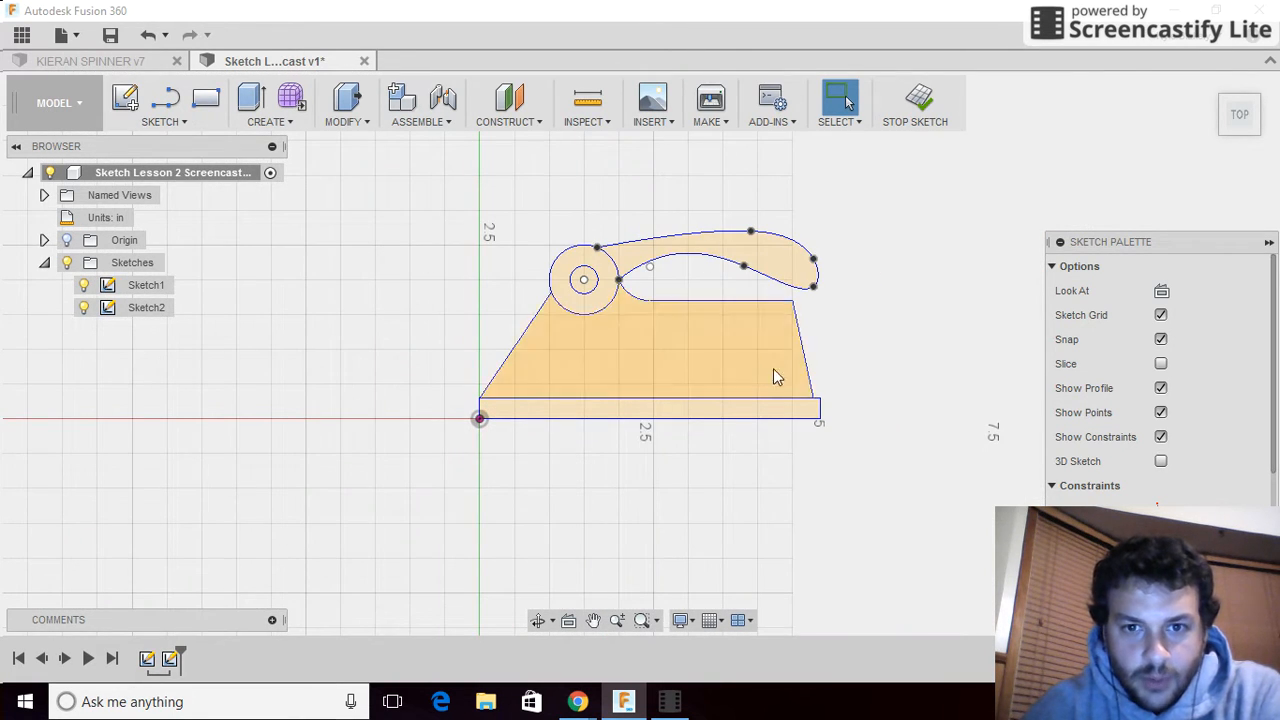
click(81, 288)
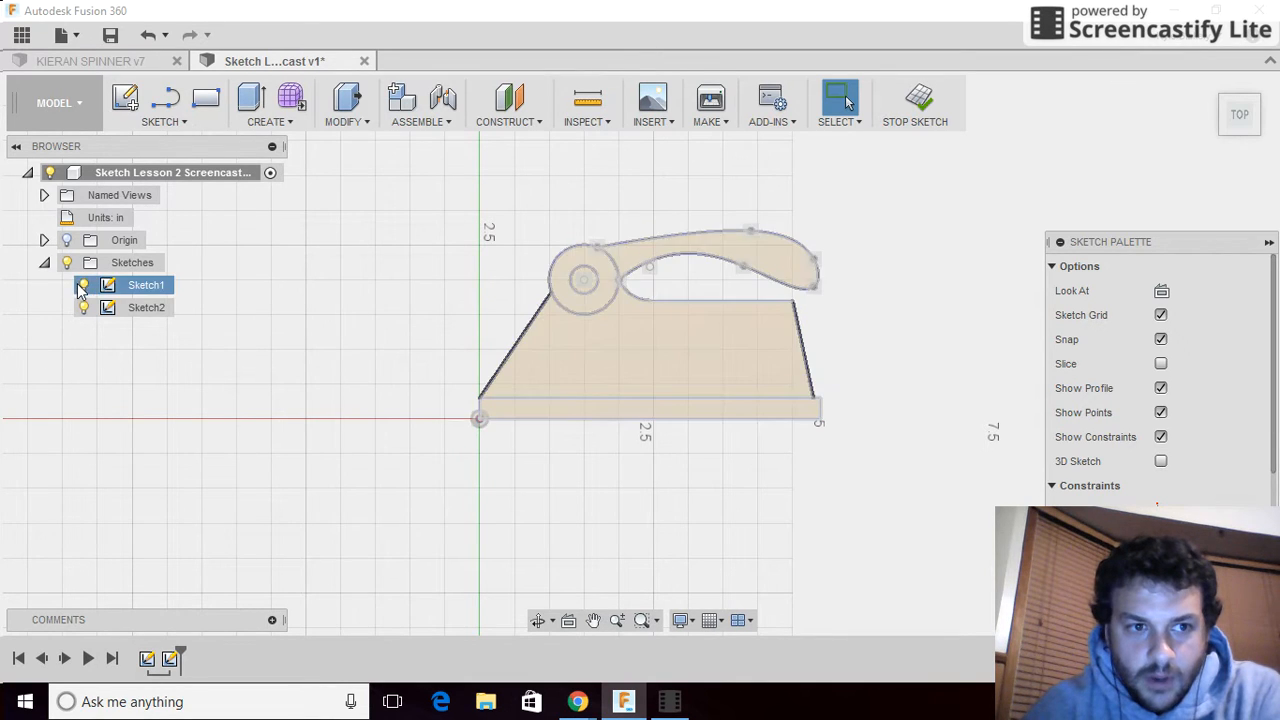
click(83, 286)
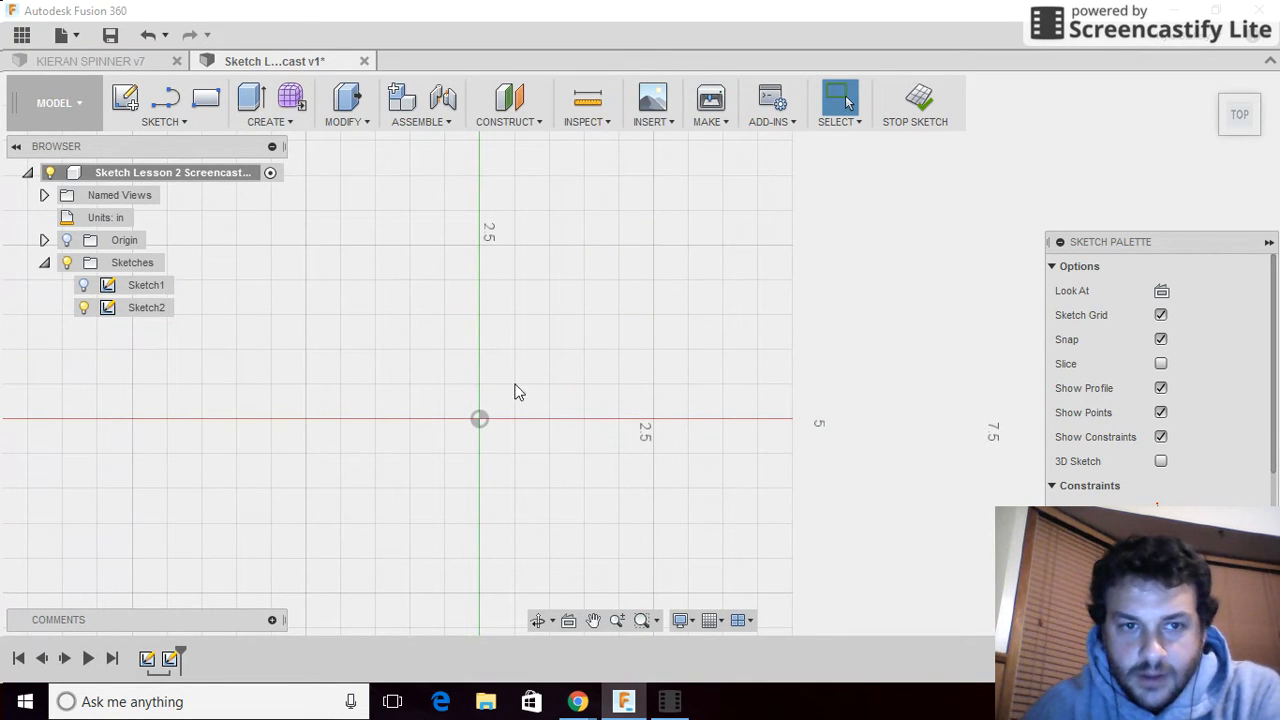
Switch to the browser, read page 2 of the Intermediate Sketching instructions, and return to Fusion 360.
click(621, 703)
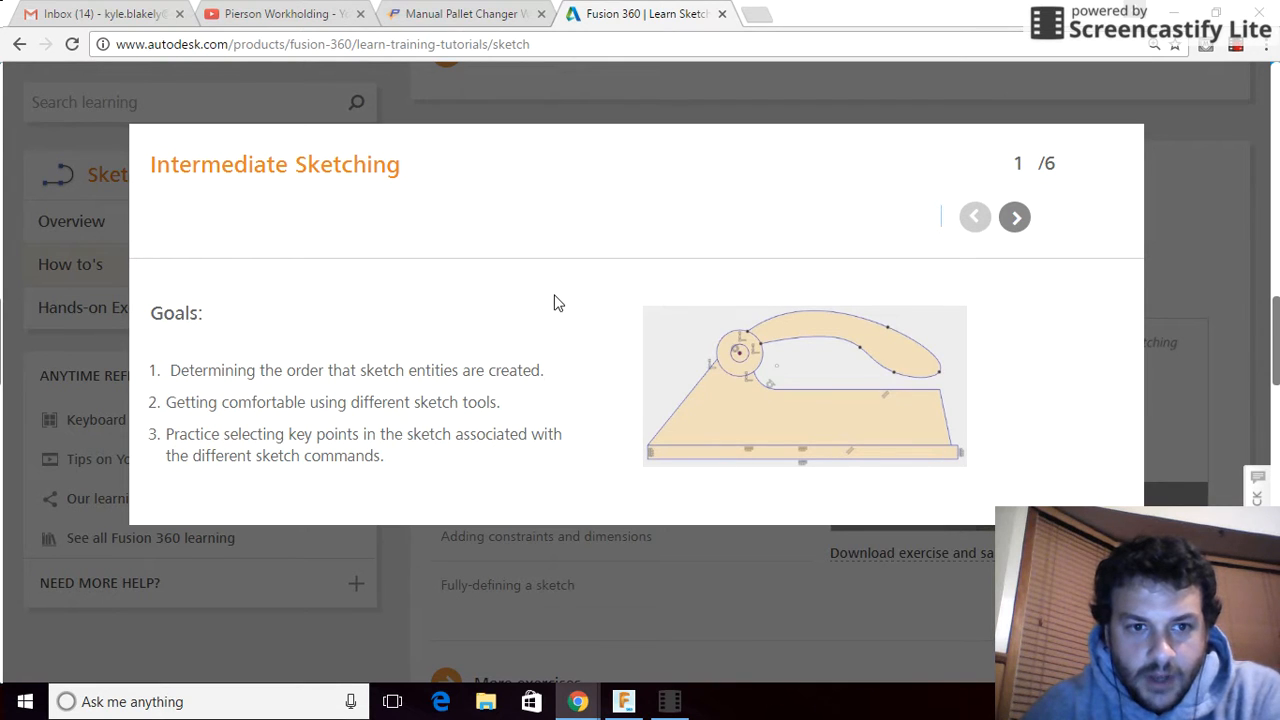
click(1014, 220)
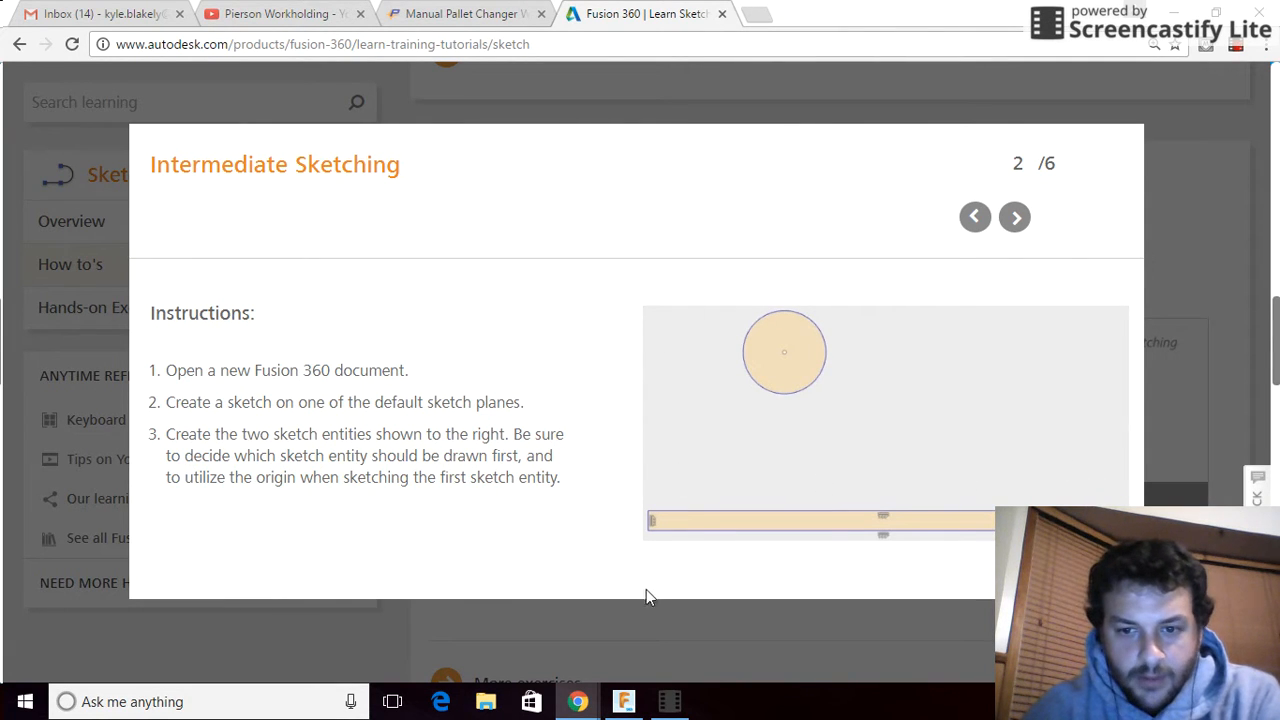
click(623, 701)
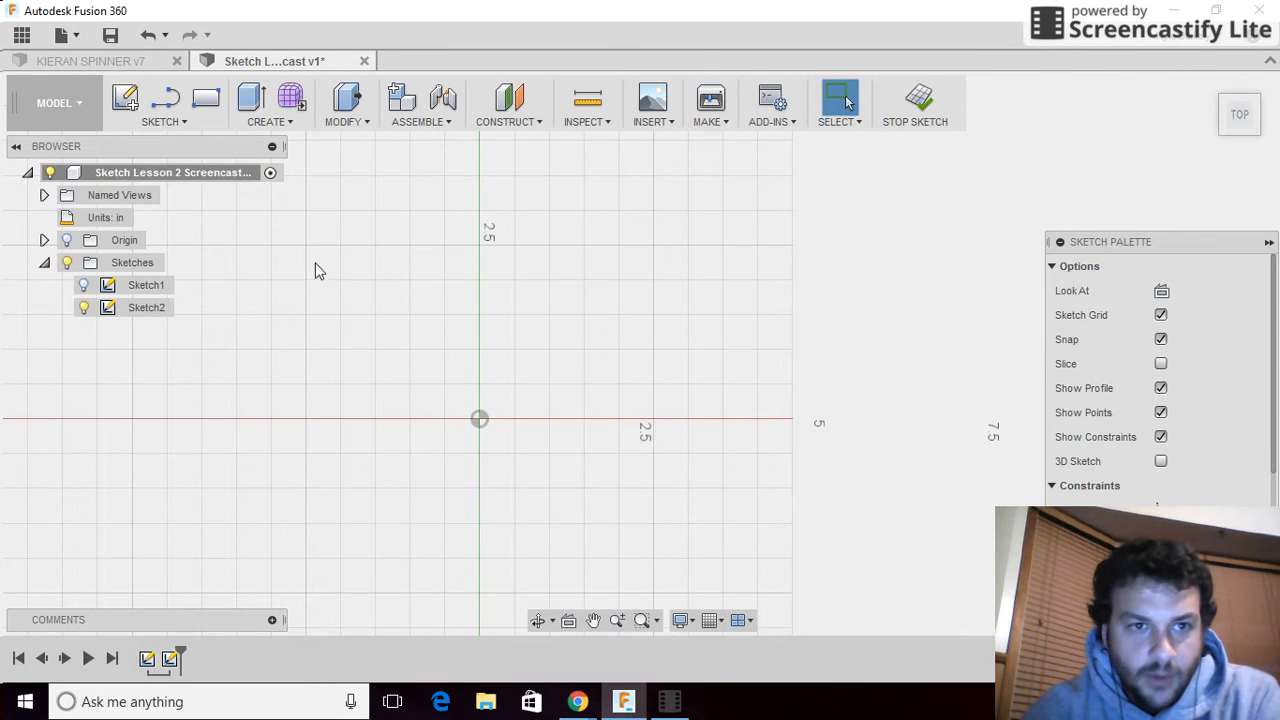
Draw a thin horizontal two-point rectangle about 5 in wide, starting at the origin and extending up and to the right.
click(206, 97)
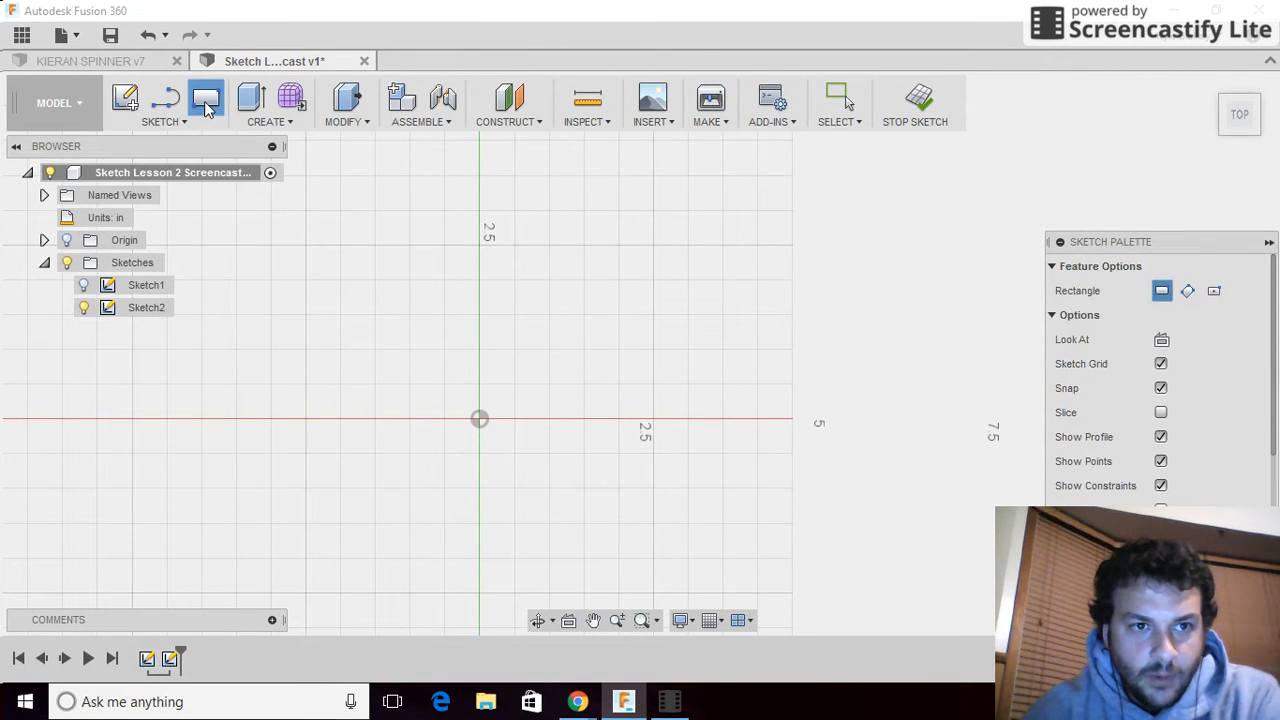
click(477, 419)
scroll(632, 533, down, 5)
scroll(632, 533, down, 2)
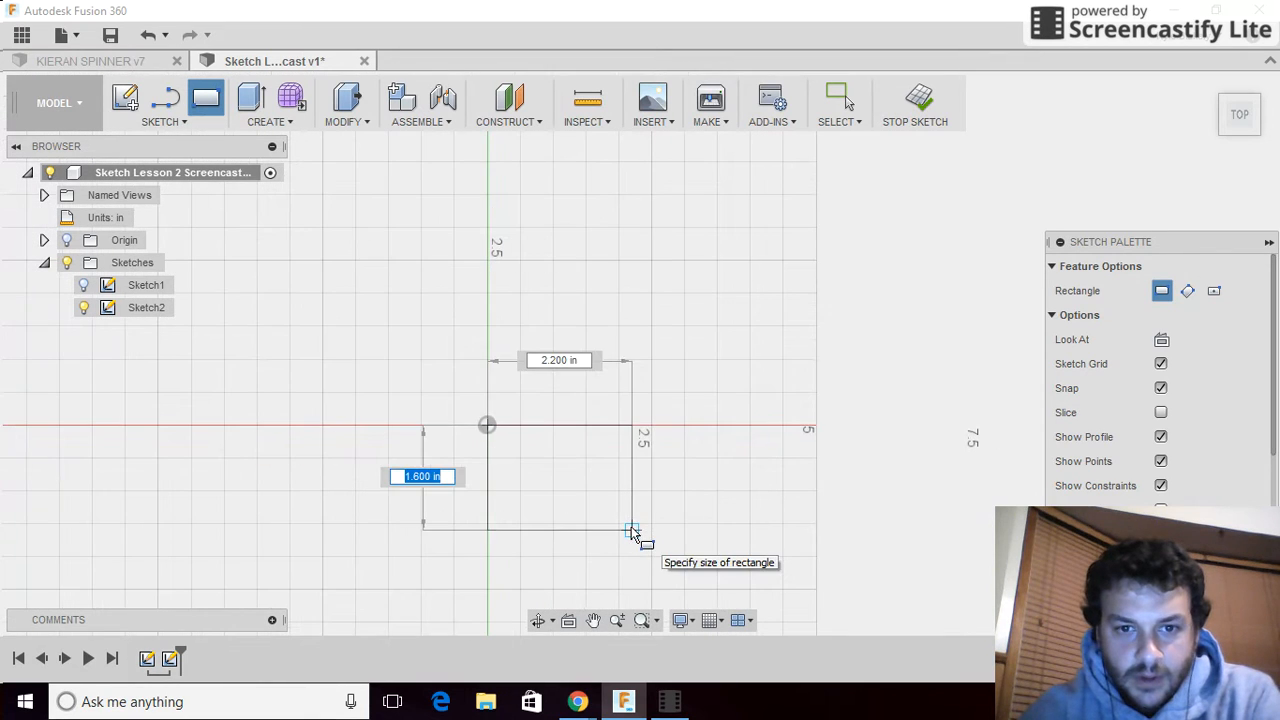
click(816, 397)
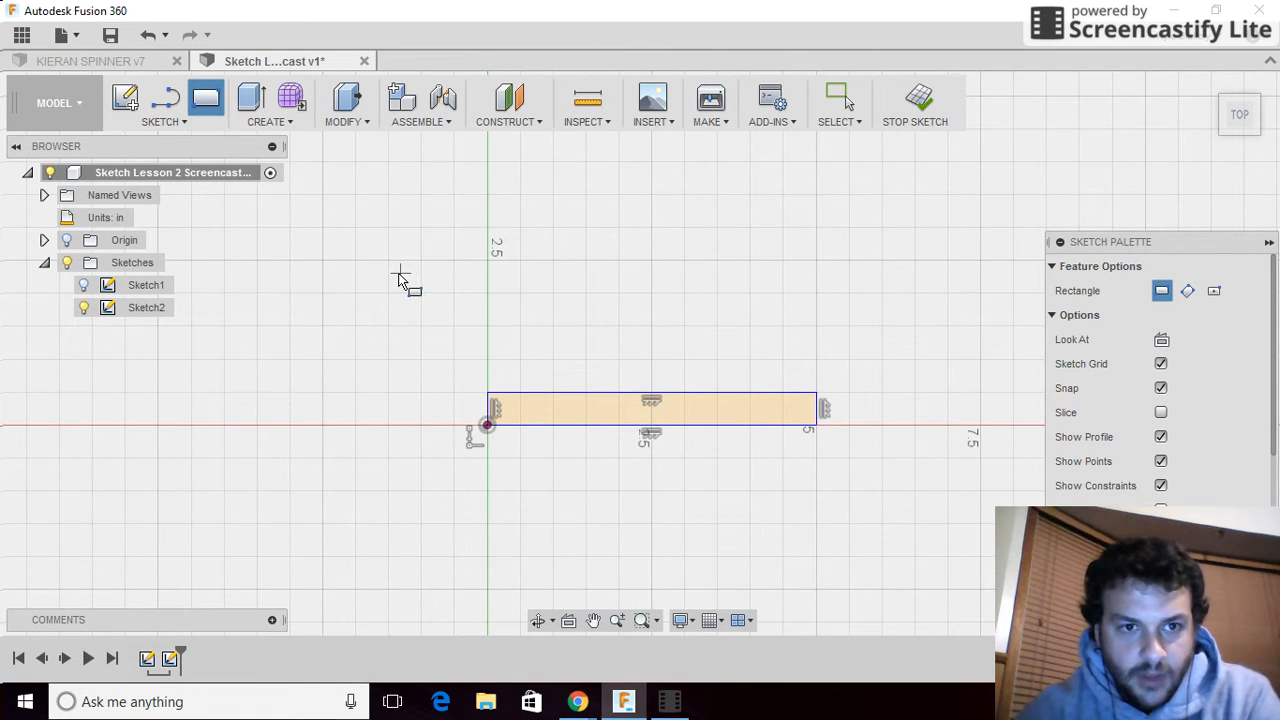
Draw a 1.5 in diameter circle above the left part of the rectangle.
key(c)
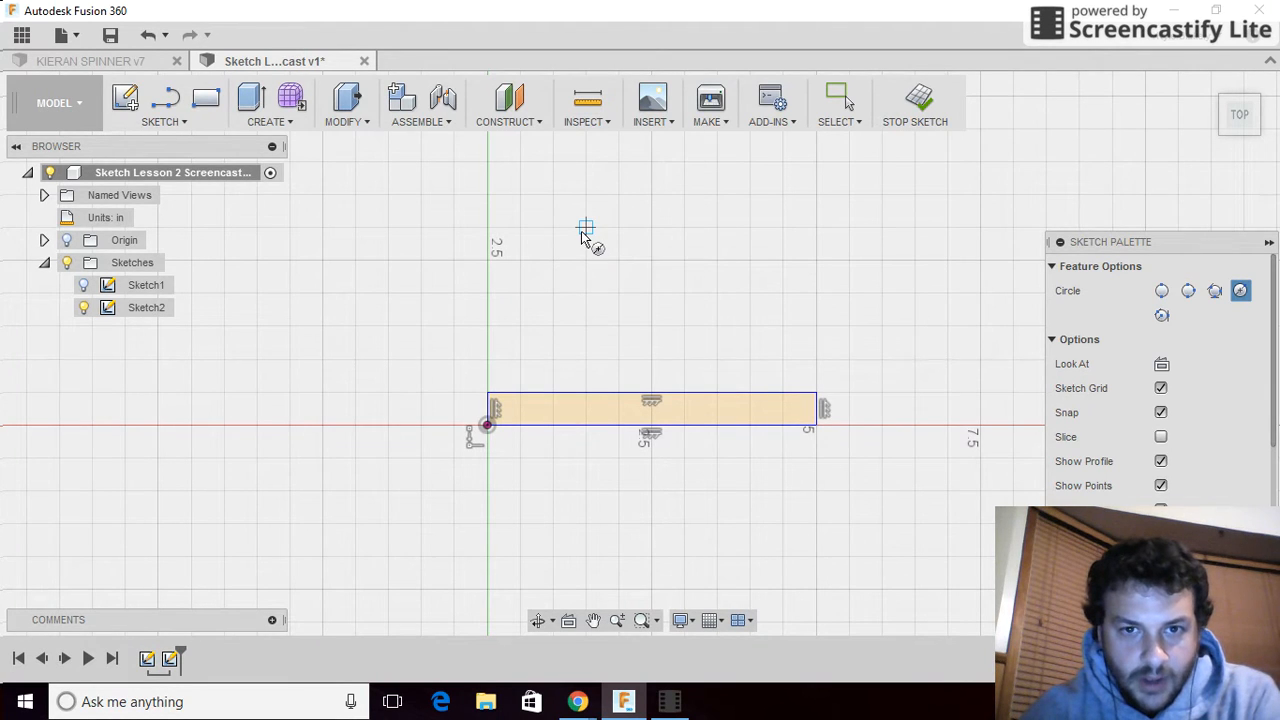
click(586, 228)
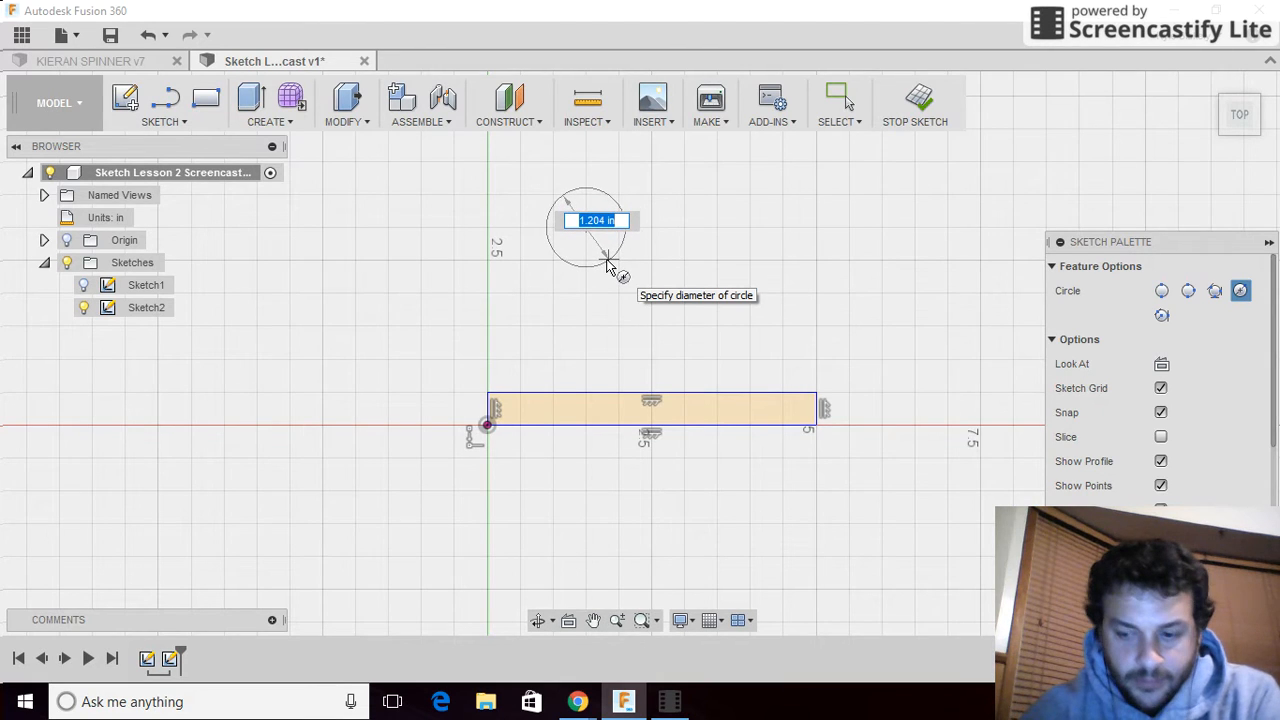
text(1.5)
key(Return)
key(Escape)
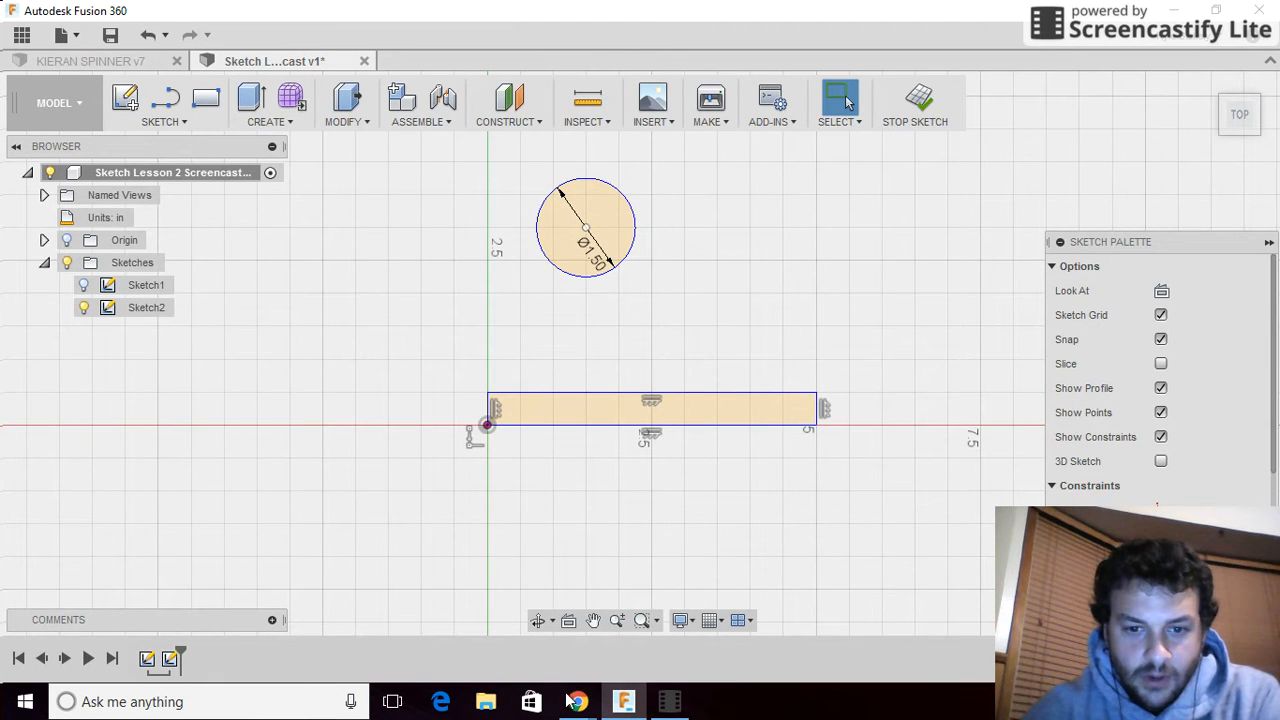
Switch to the browser to compare the rectangle and circle with the exercise picture on page 2, and return to Fusion 360.
mouse_move(578, 701)
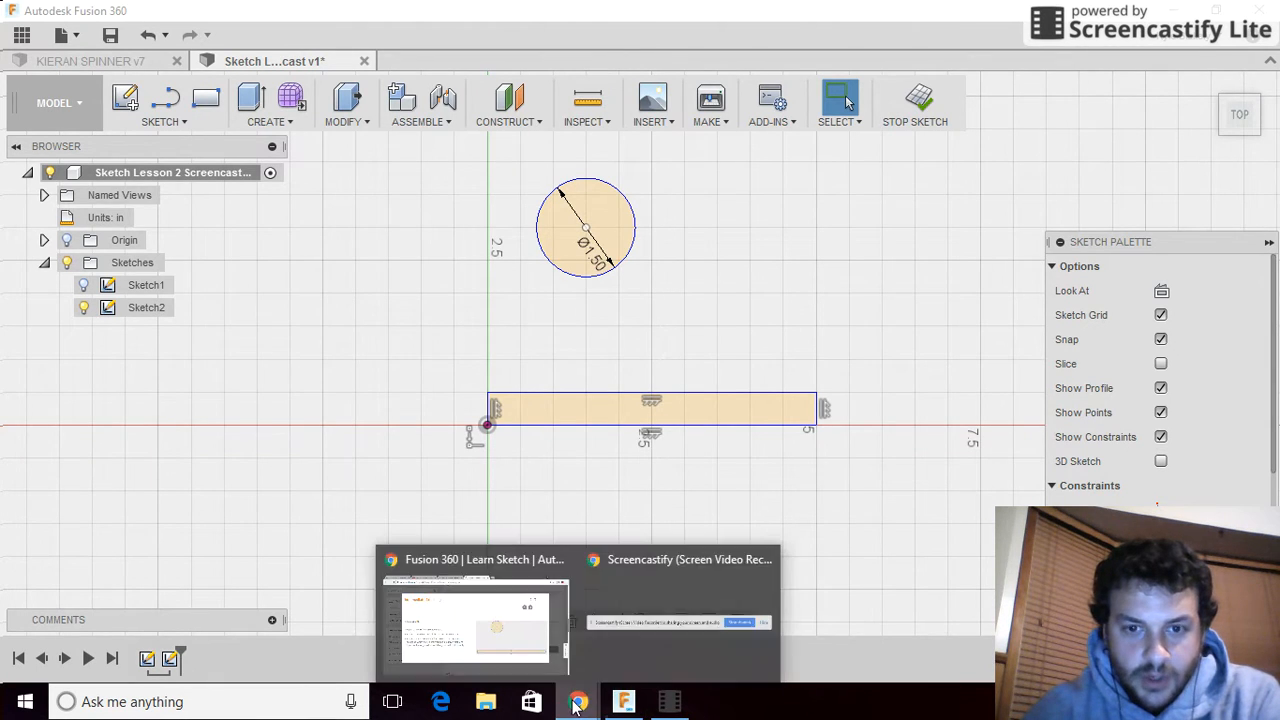
click(503, 645)
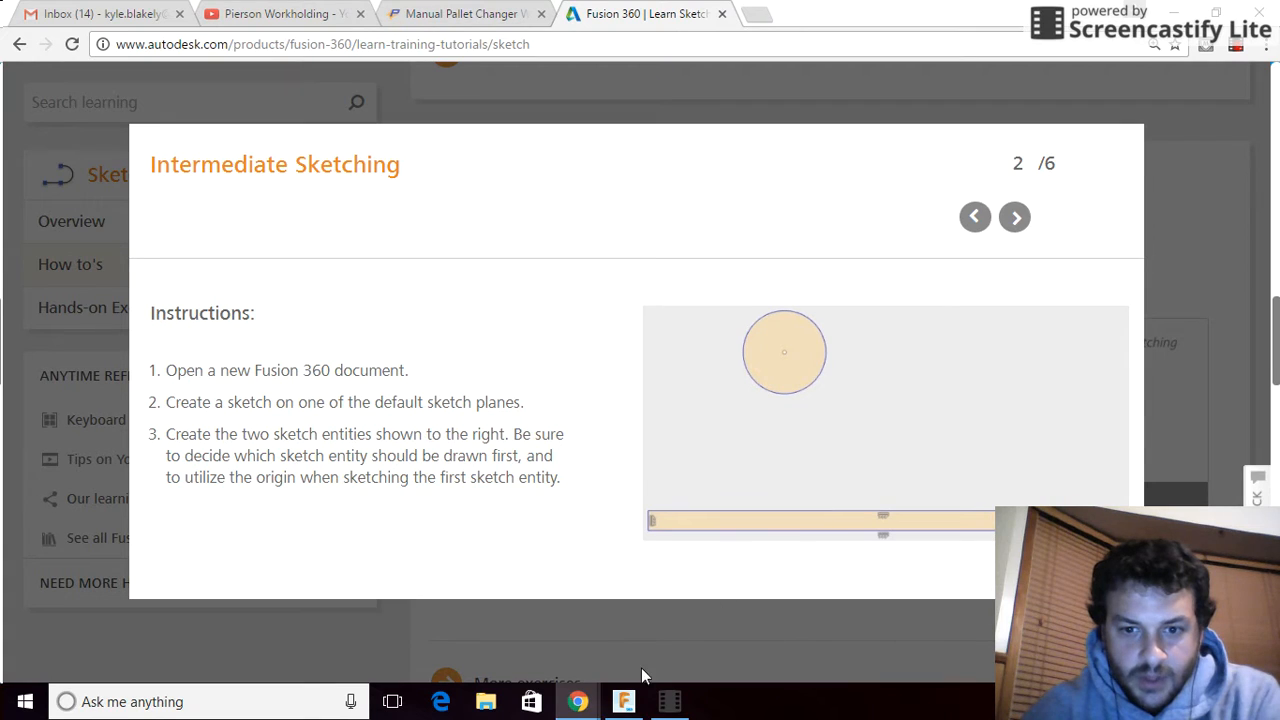
click(626, 699)
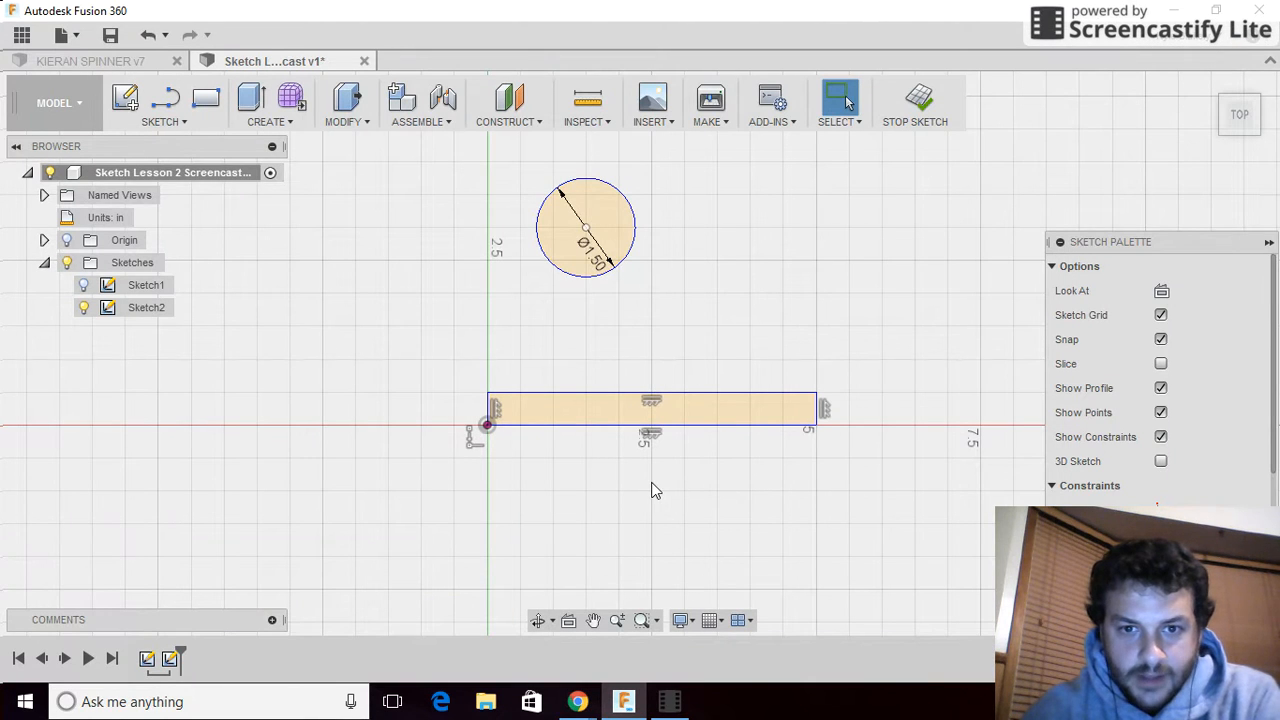
Dimension the rectangle's top edge at 10 in, placing the dimension above it.
key(d)
click(672, 393)
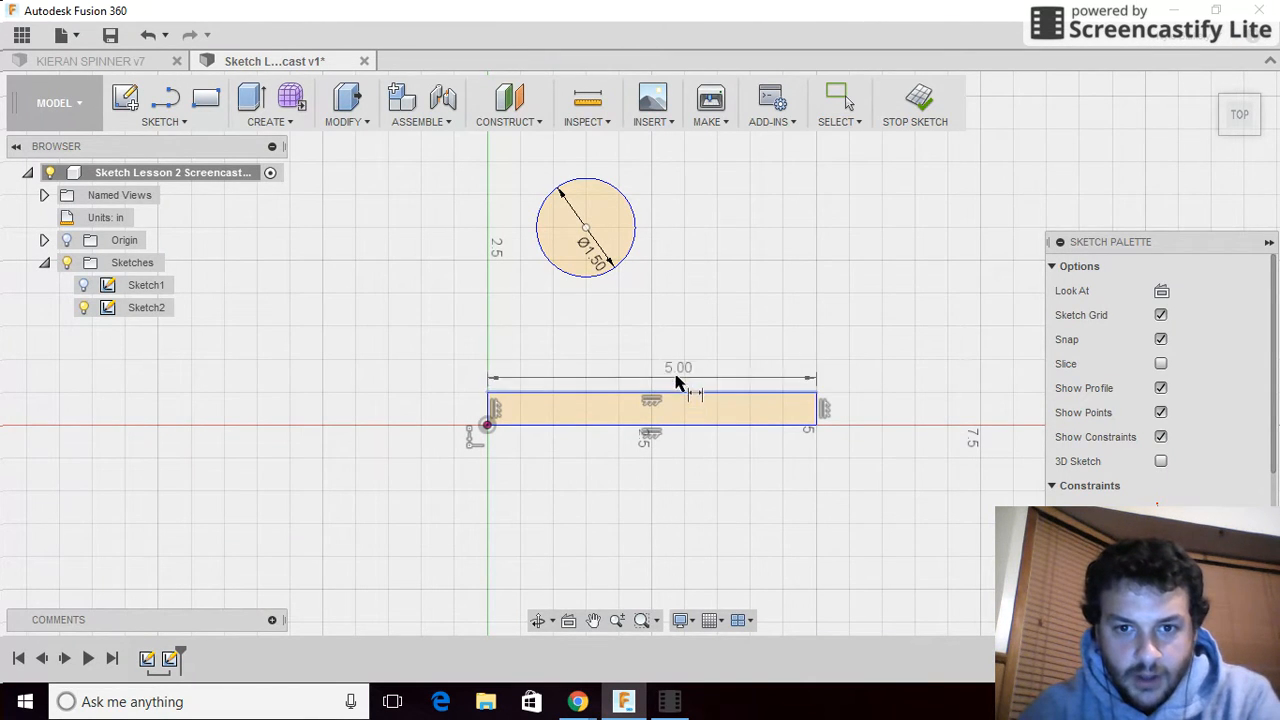
click(675, 353)
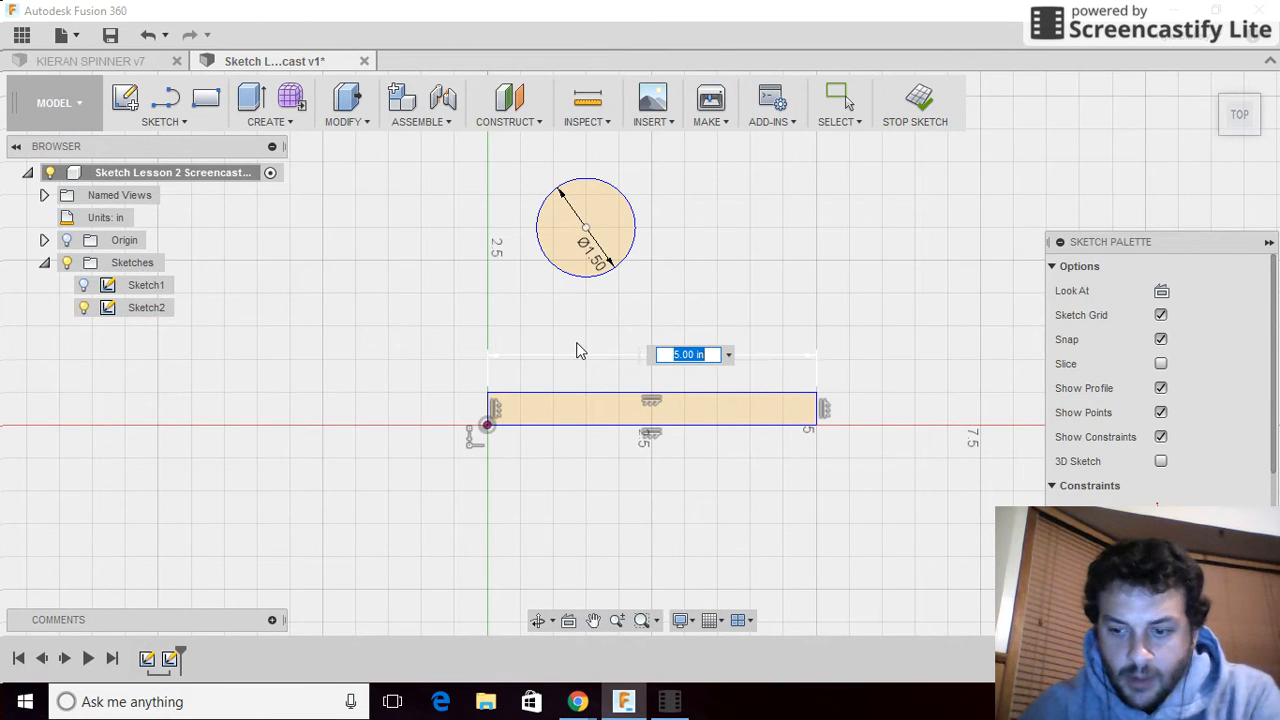
text(10)
key(Return)
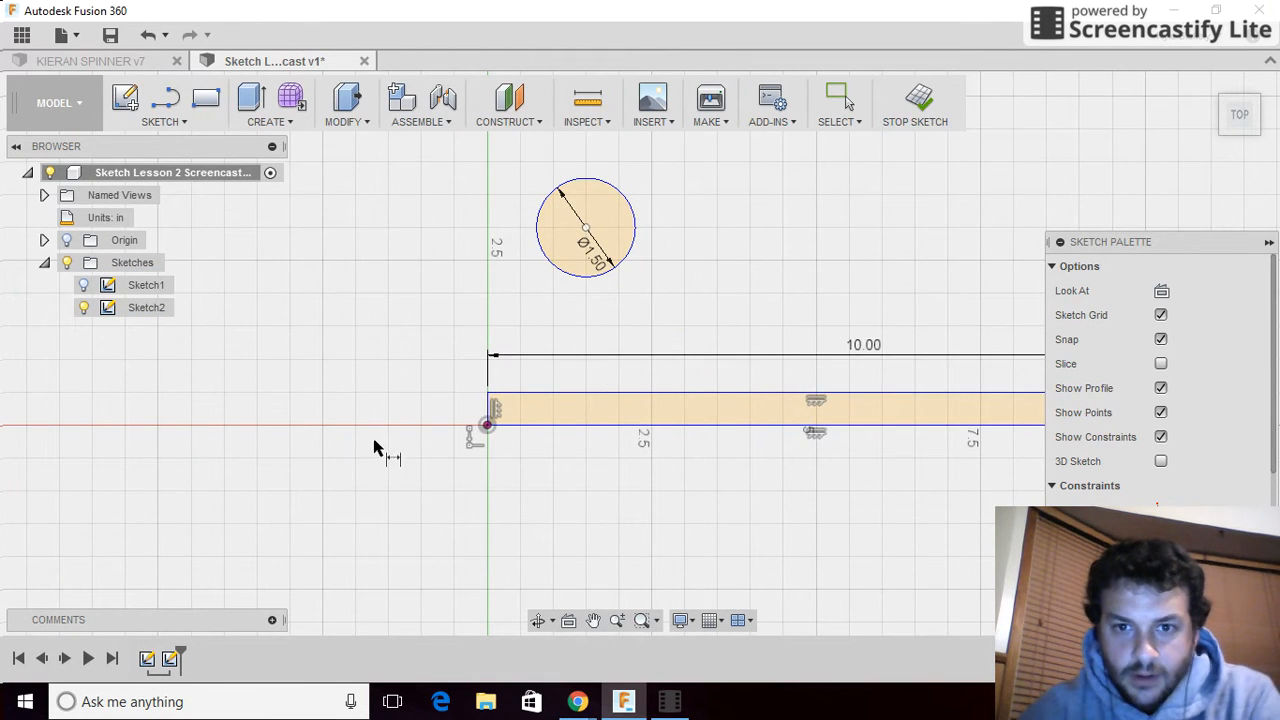
Set the rectangle's length dimension to 7 in.
scroll(362, 462, down, 1)
scroll(362, 466, down, 1)
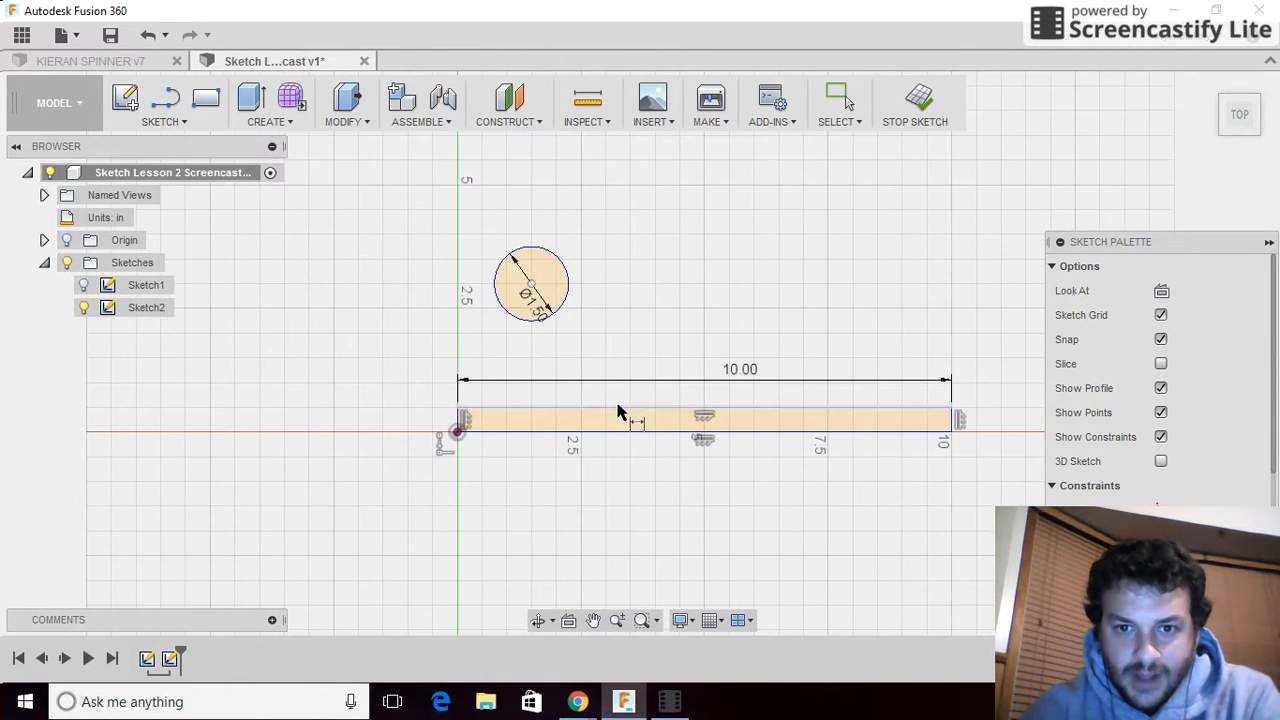
double_click(737, 372)
text(7)
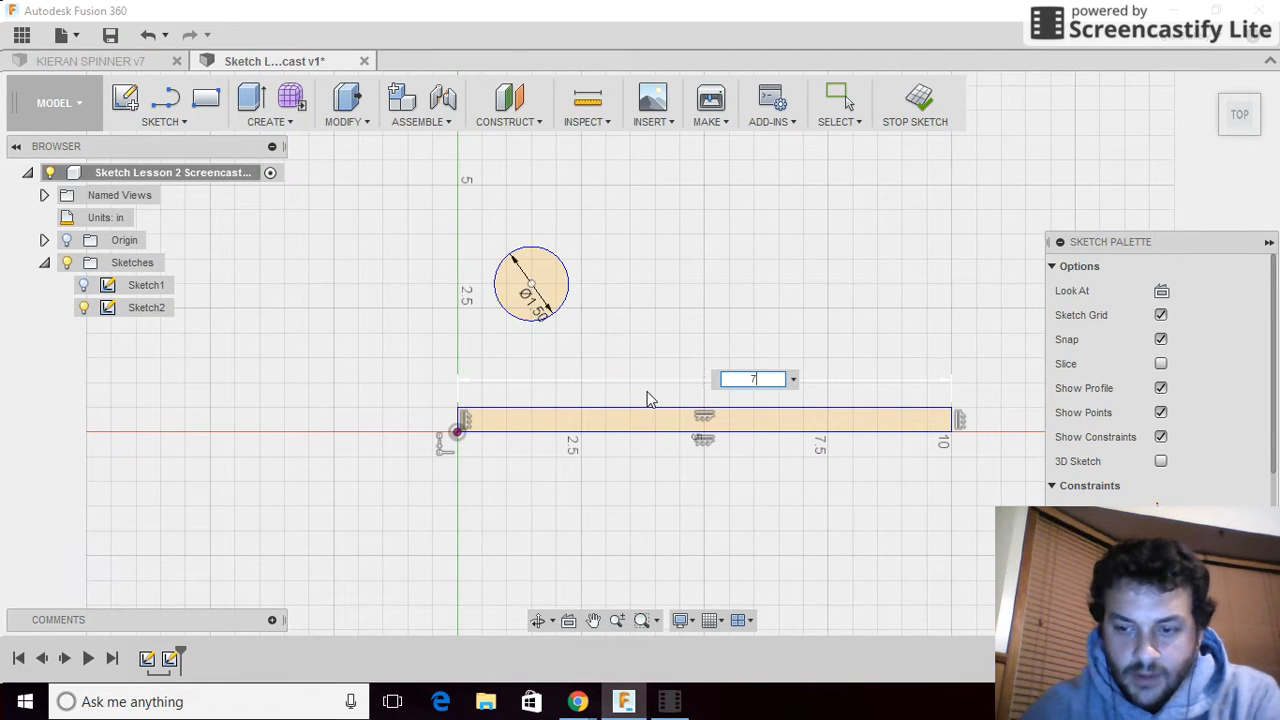
key(Return)
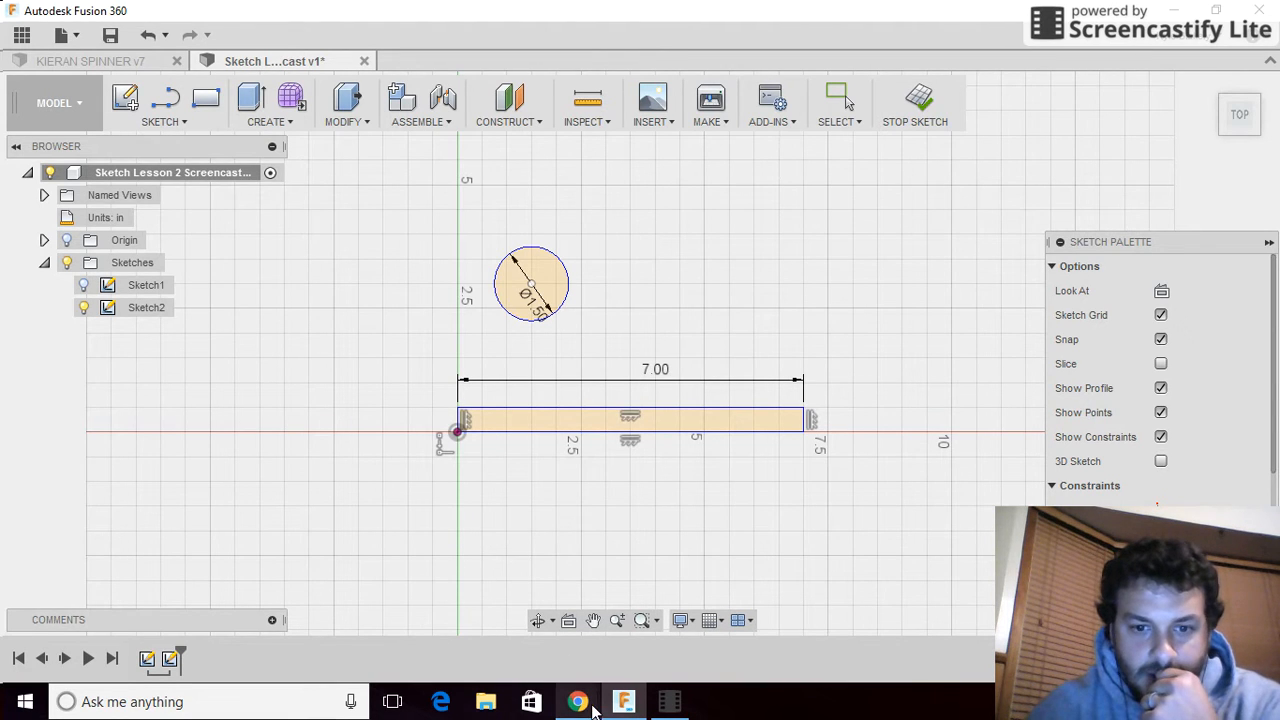
Switch to the browser, read page 3 of the exercise about completing the iron's body, and return to Fusion 360.
mouse_move(578, 701)
click(502, 606)
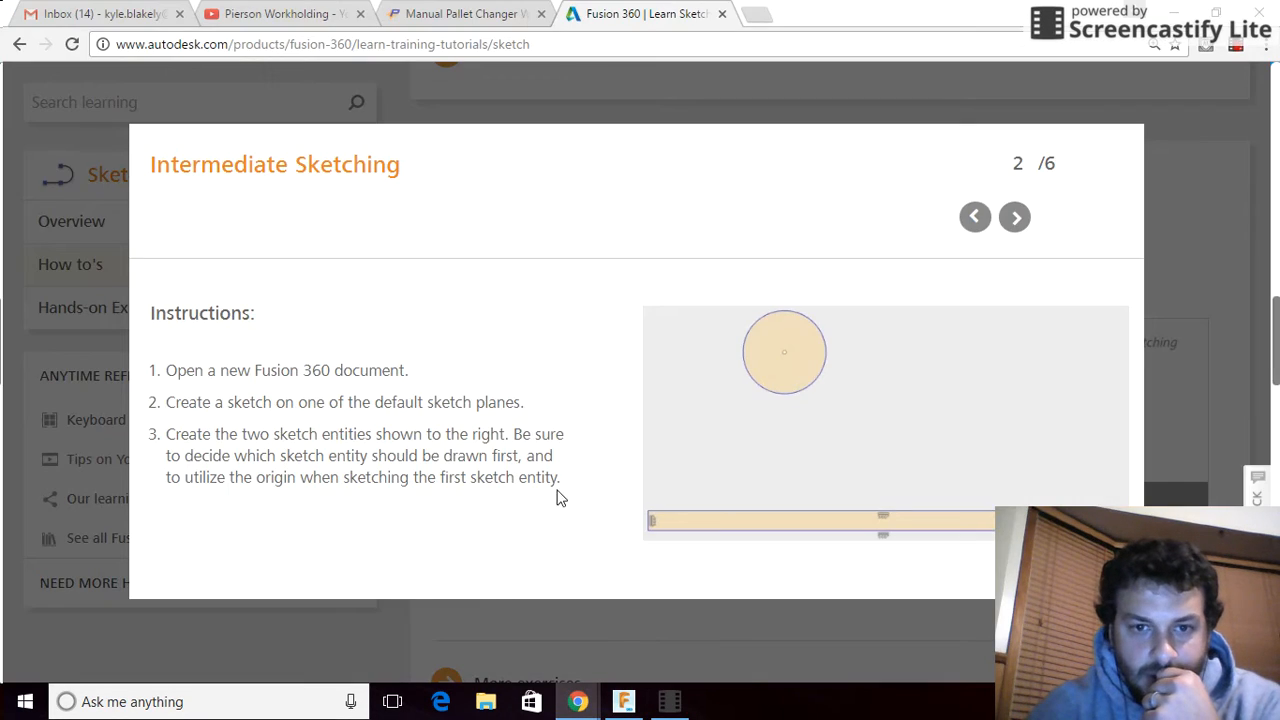
click(1014, 219)
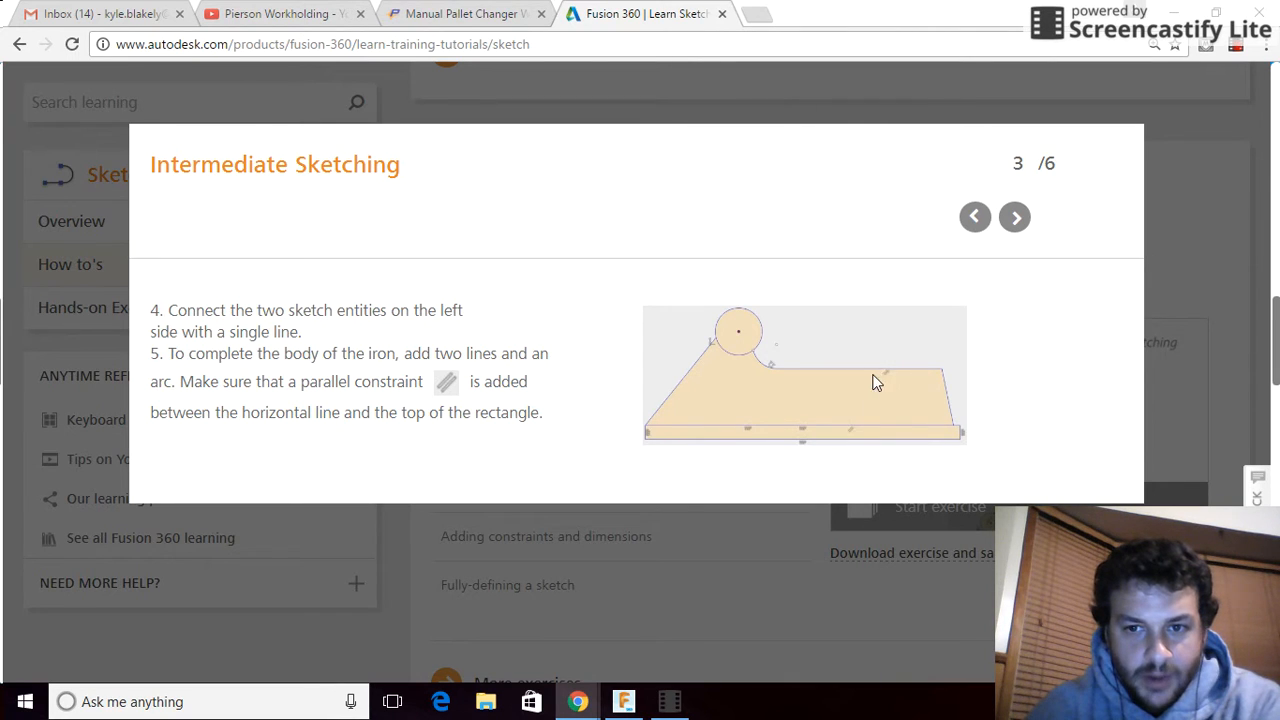
click(623, 701)
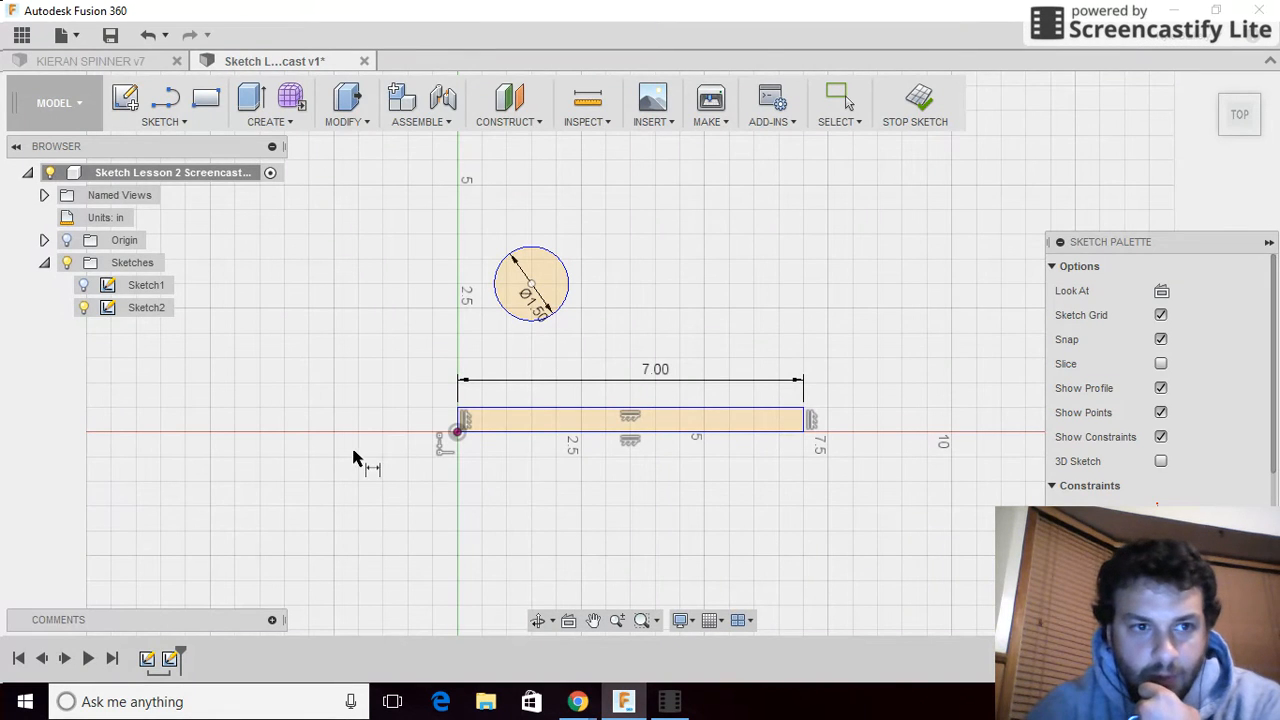
Draw a line about 2.45 in long from the rectangle's upper-left corner to the left side of the circle.
key(l)
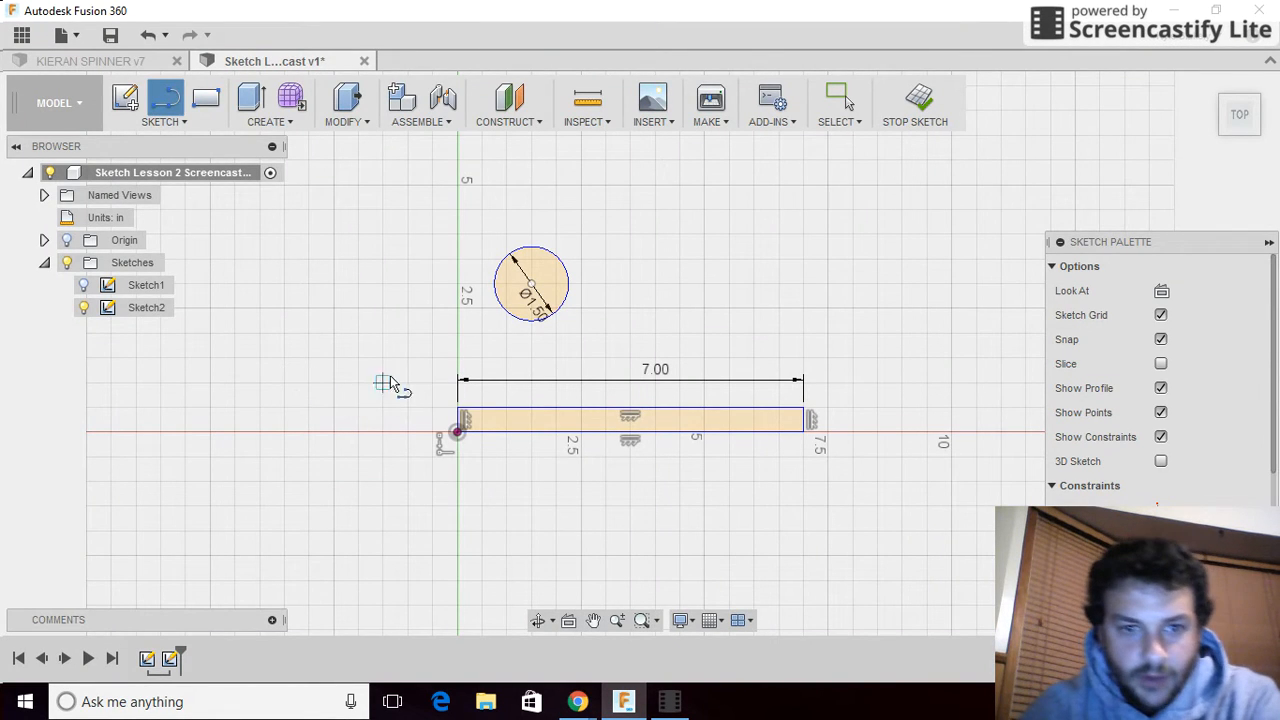
click(458, 407)
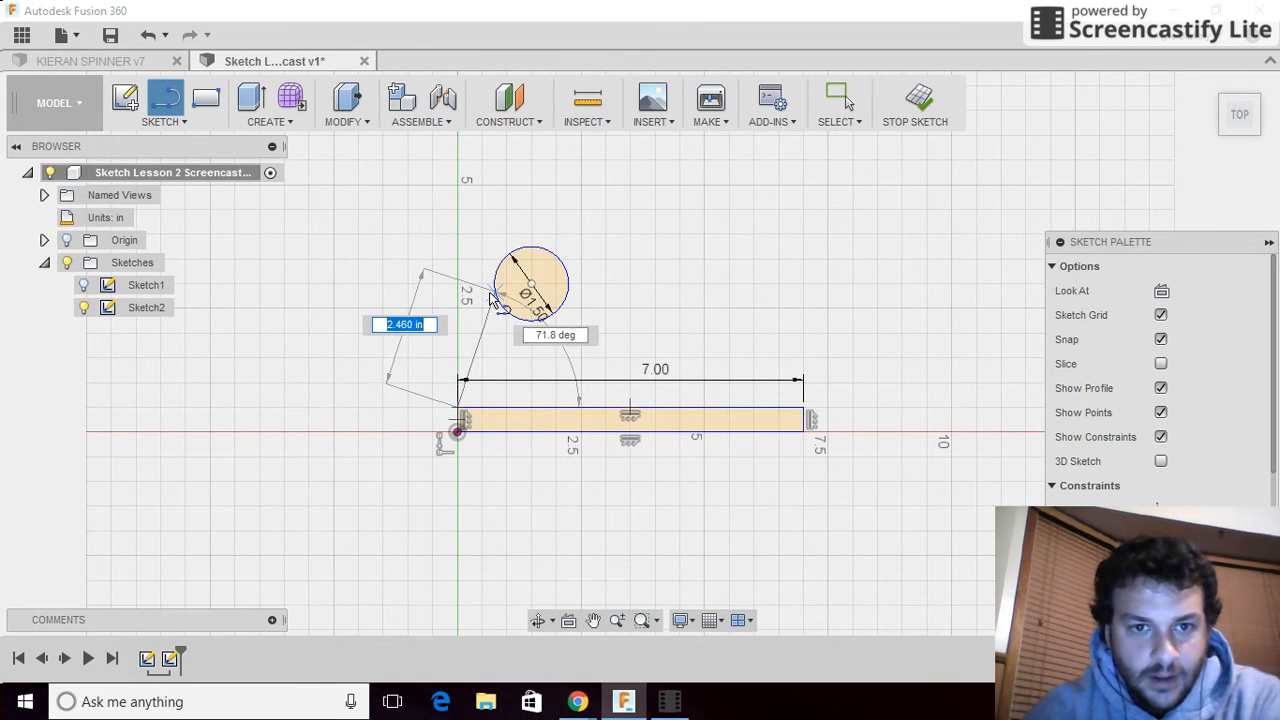
scroll(491, 300, up, 3)
scroll(491, 300, up, 3)
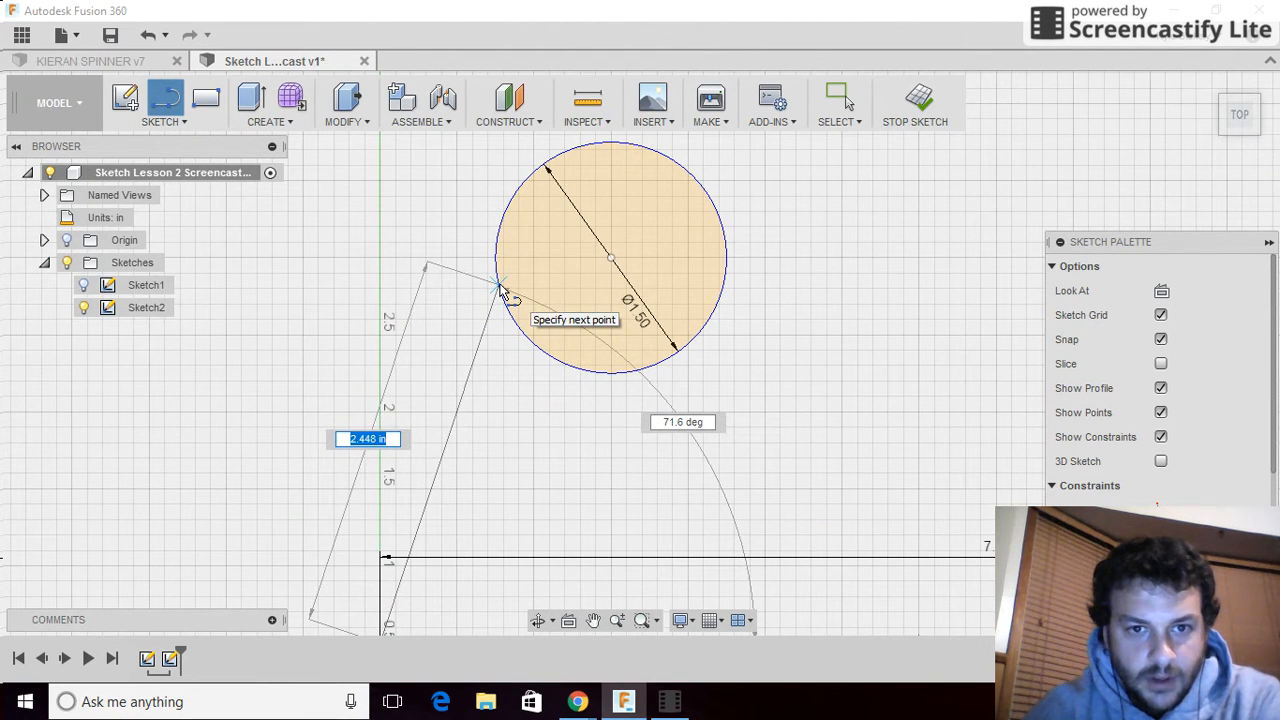
double_click(498, 280)
Draw a line about 2.23 in long up from near the right end of the rectangle's top edge, continuing left with a line parallel to that edge.
scroll(355, 345, up, 2)
scroll(355, 345, down, 4)
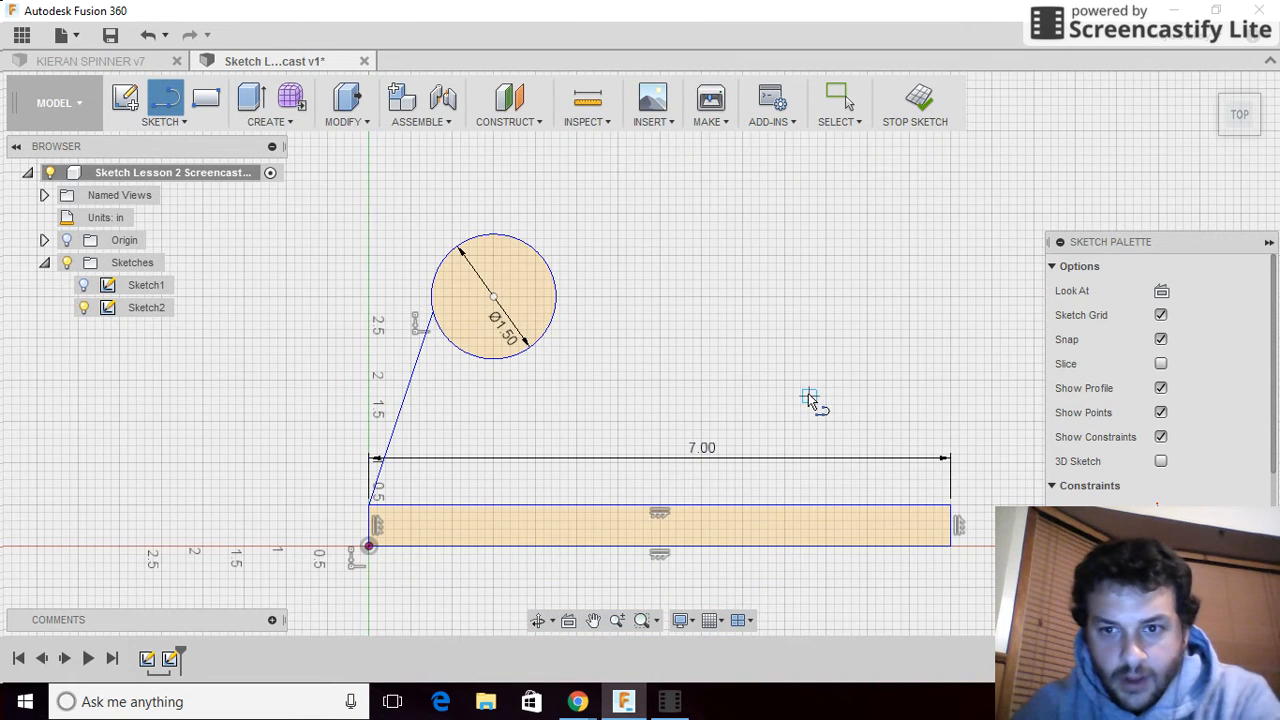
click(932, 506)
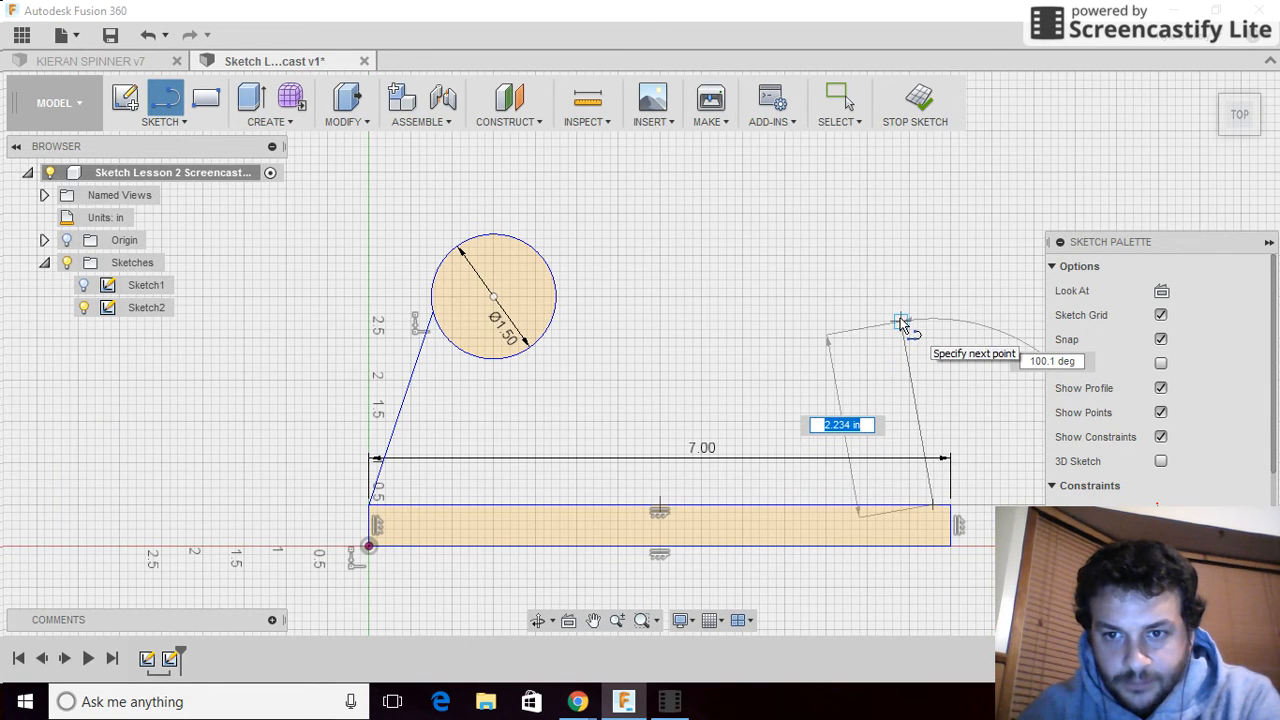
click(900, 322)
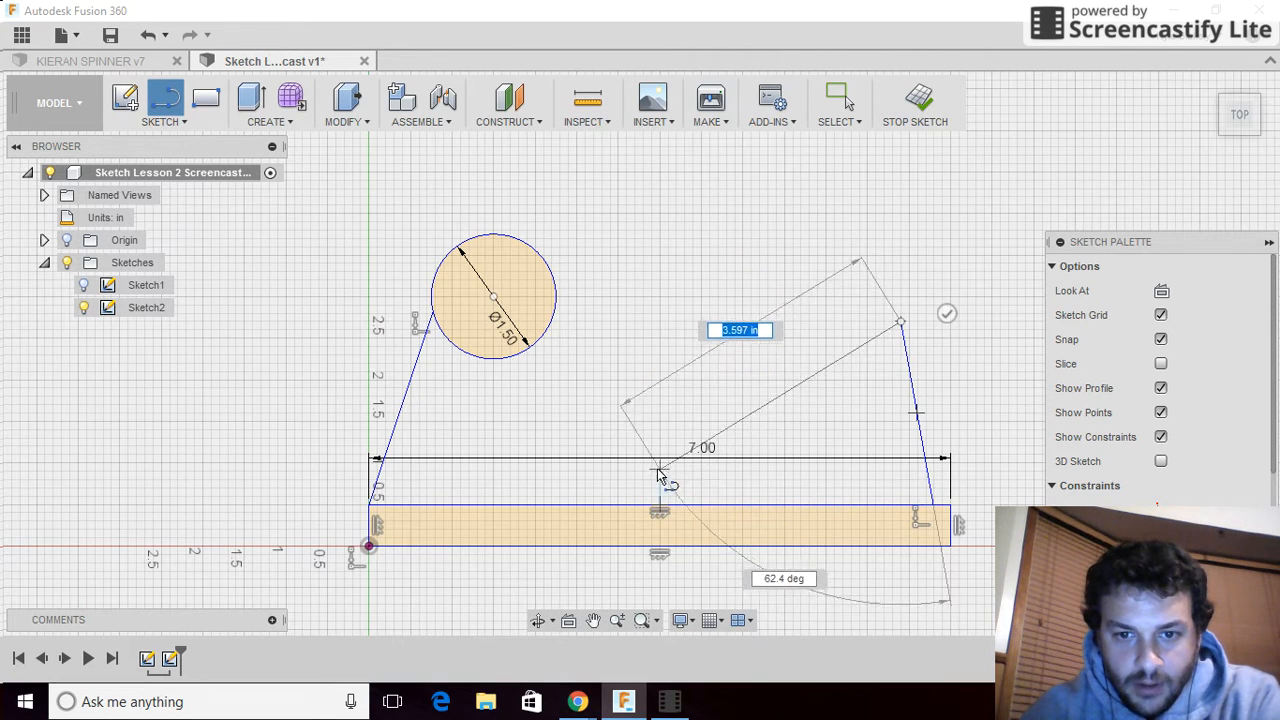
click(619, 323)
key(Escape)
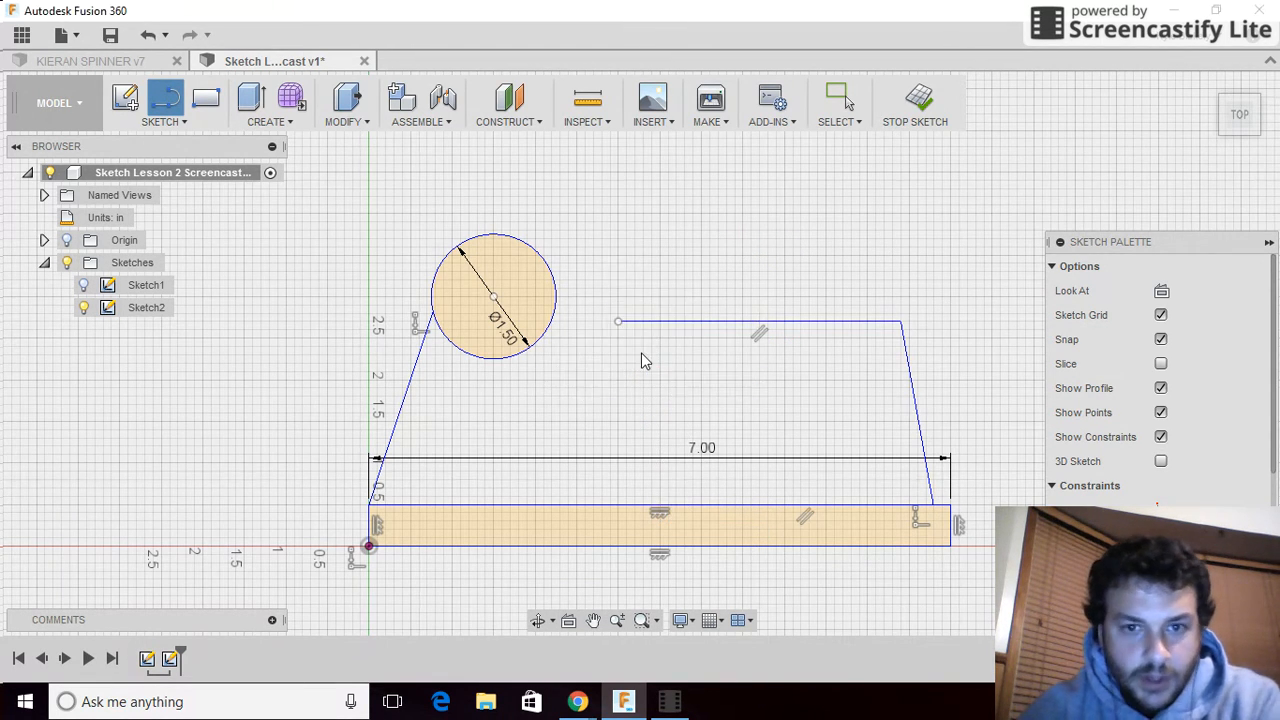
Draw a three-point arc from the parallel line's left end to the circle's right side, spanning about 1.01 in and curving downward tangent to the line.
click(166, 122)
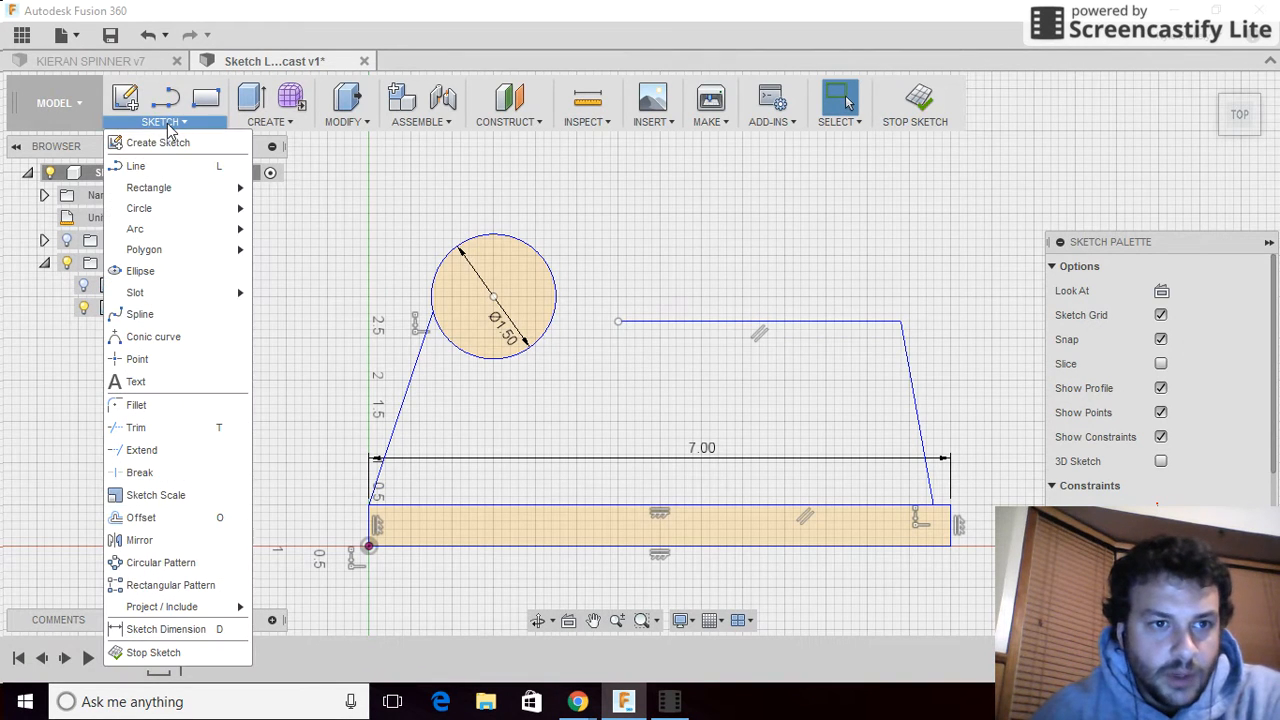
mouse_move(169, 230)
click(277, 236)
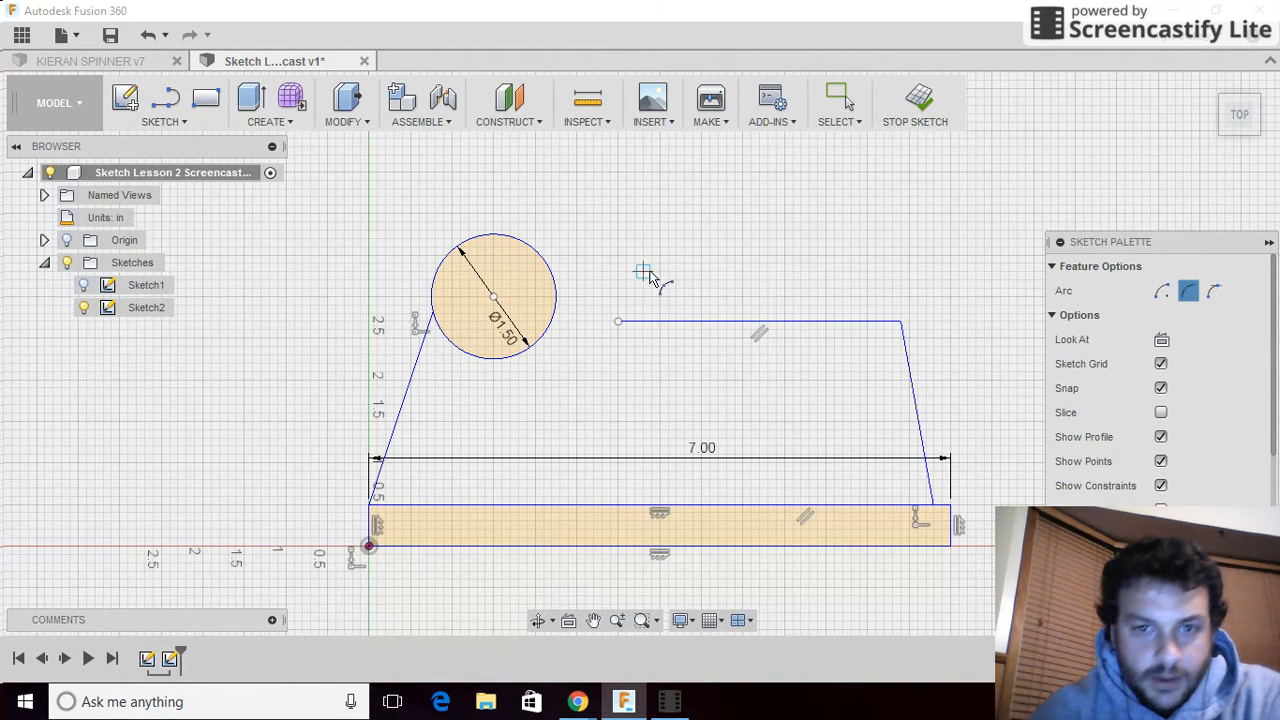
click(618, 322)
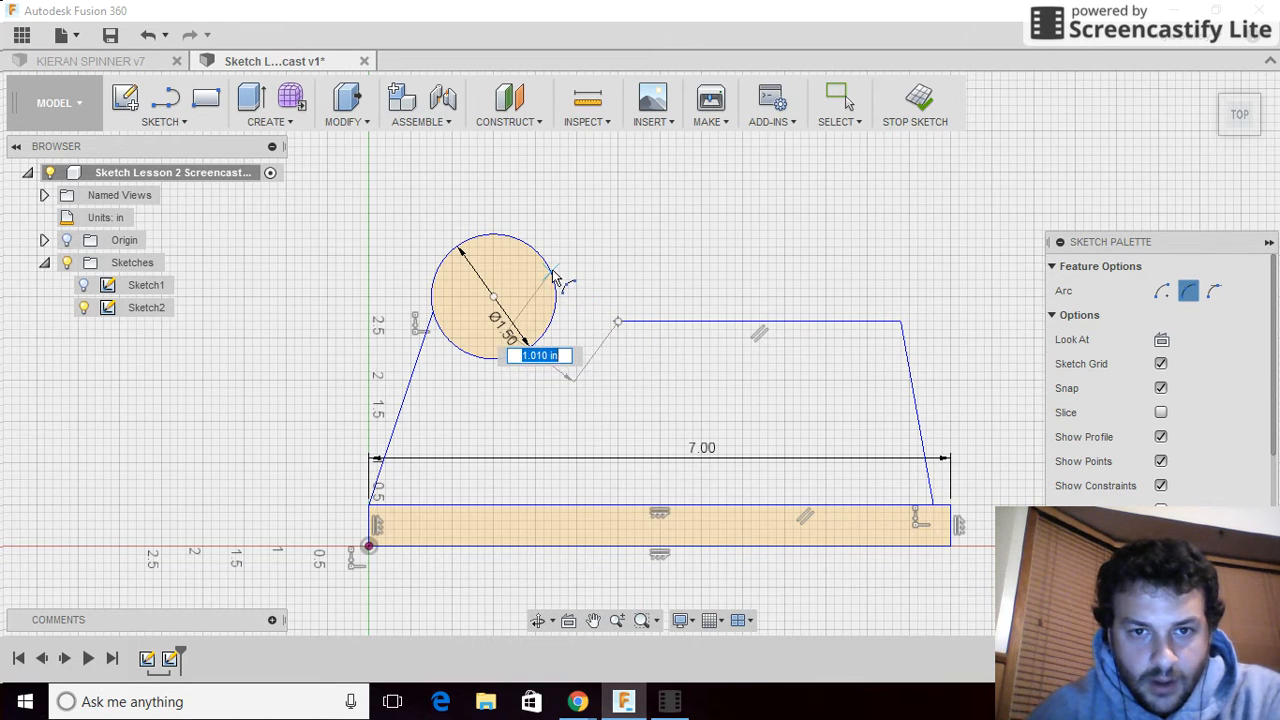
click(554, 278)
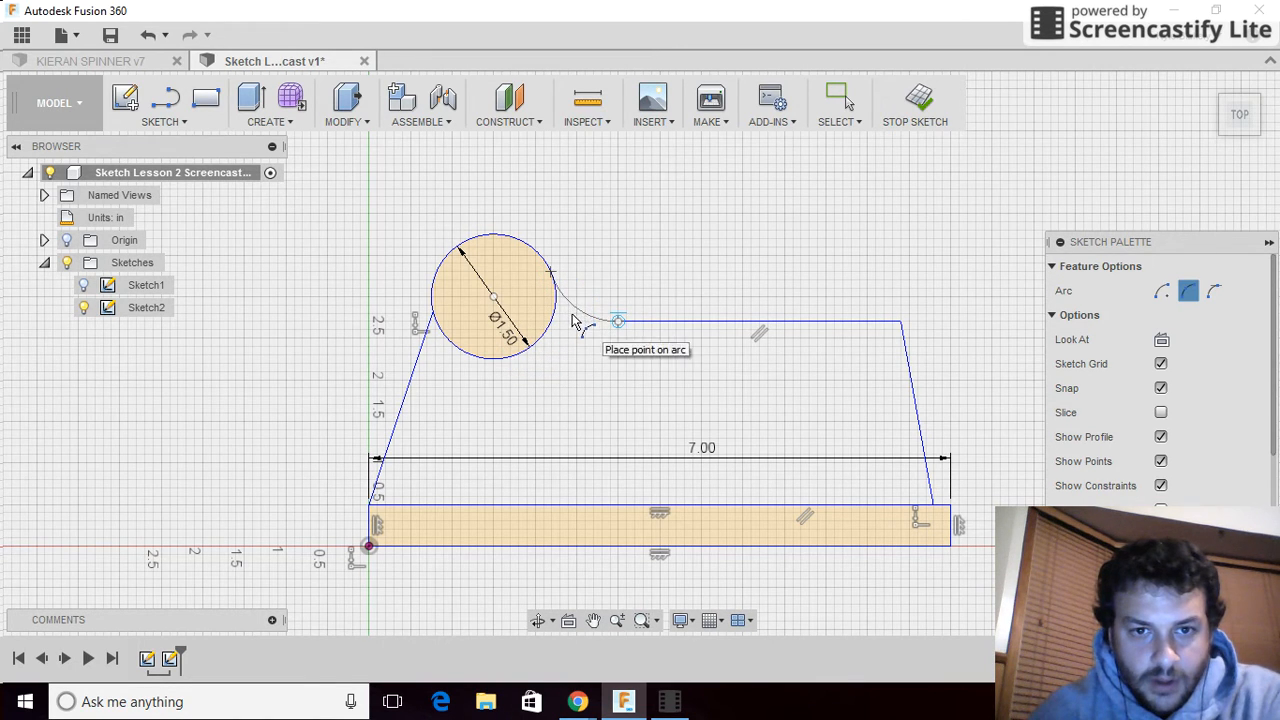
click(582, 324)
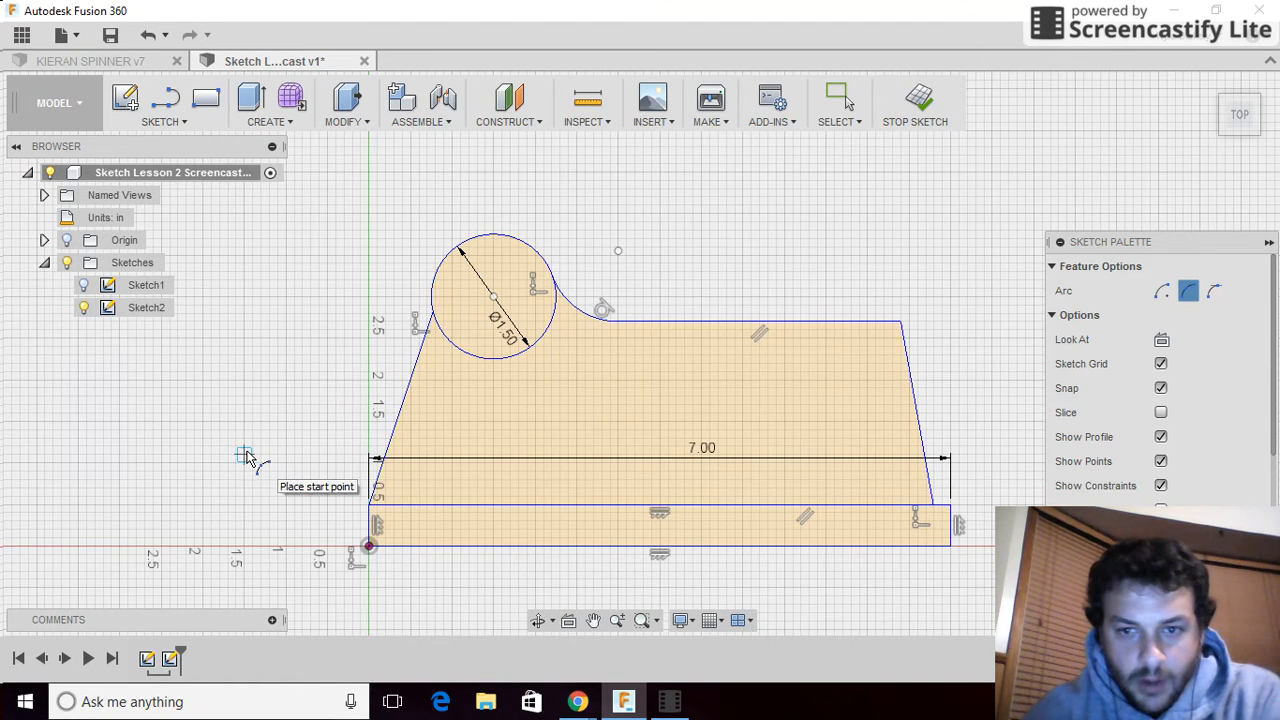
Switch to the browser, compare the iron's body with the figure on page 3 of the exercise, and return to Fusion 360.
mouse_move(630, 707)
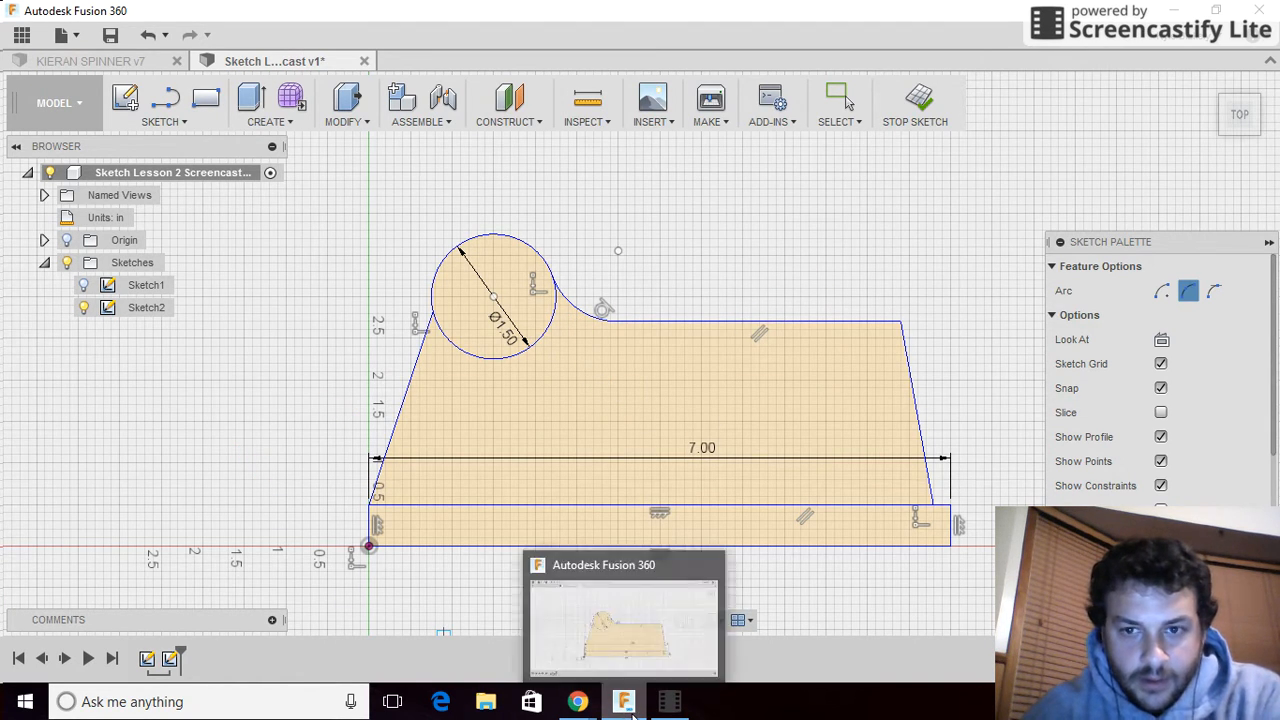
mouse_move(578, 703)
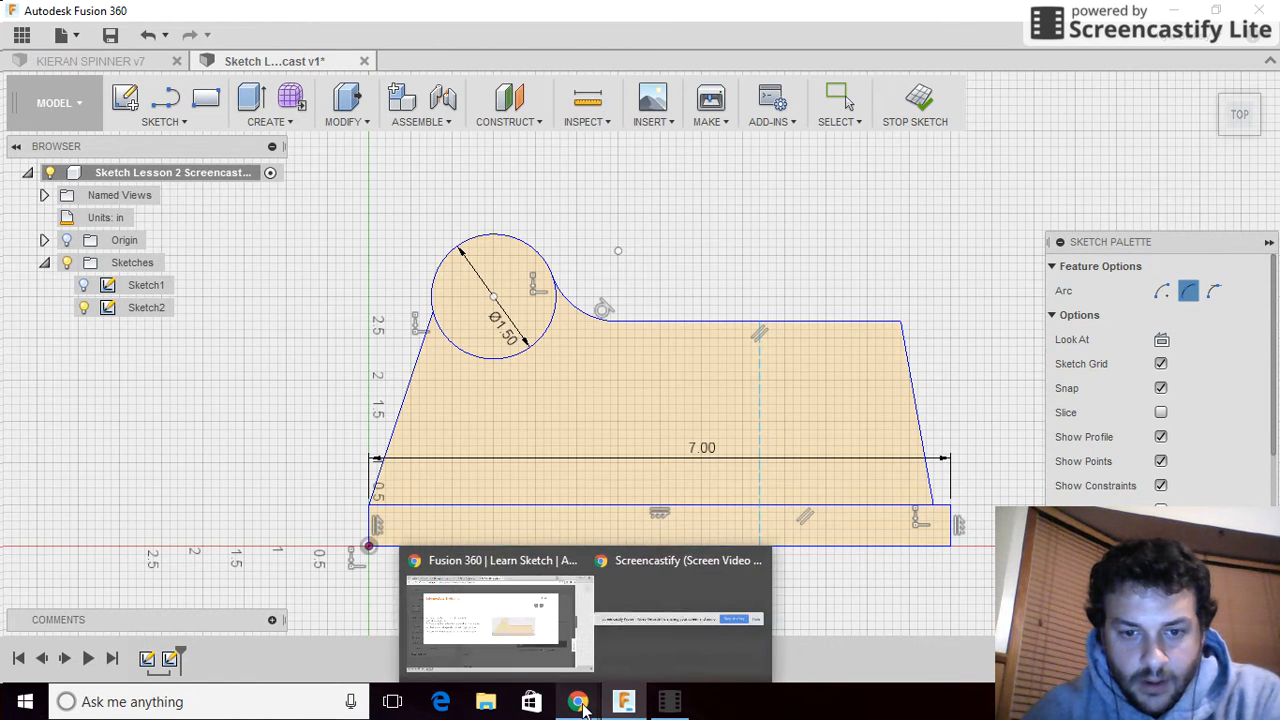
click(505, 633)
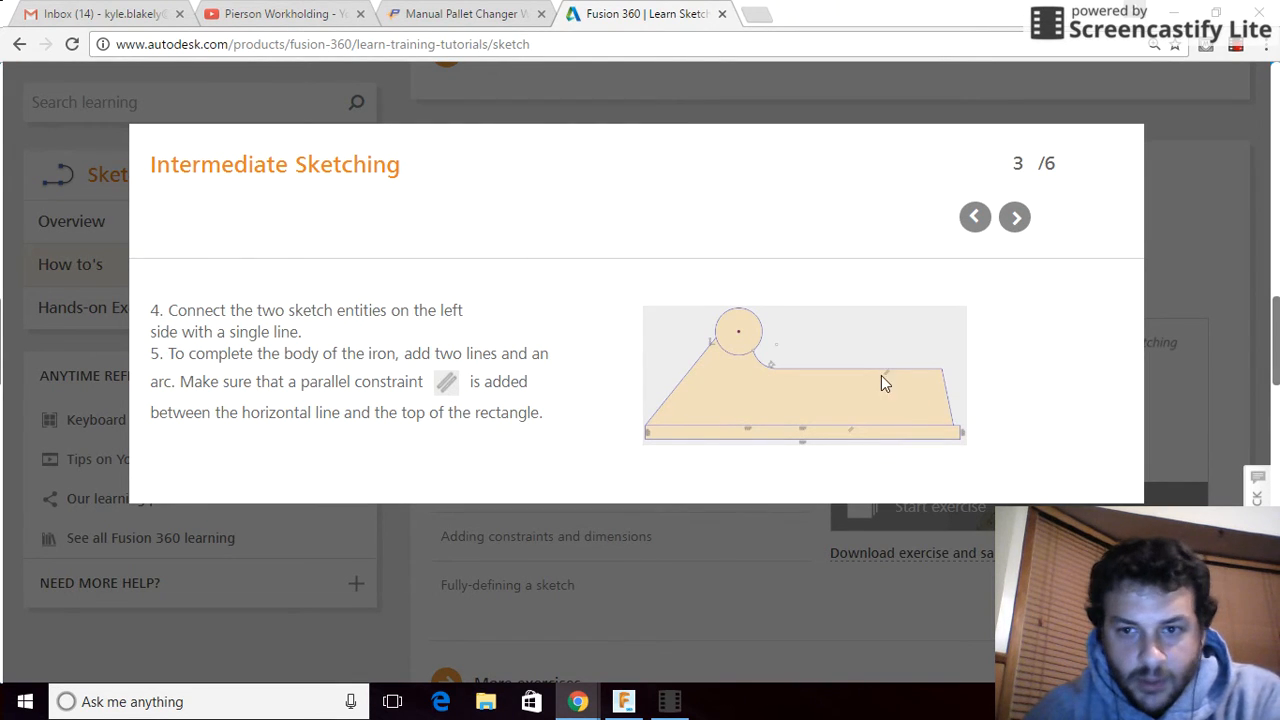
click(623, 701)
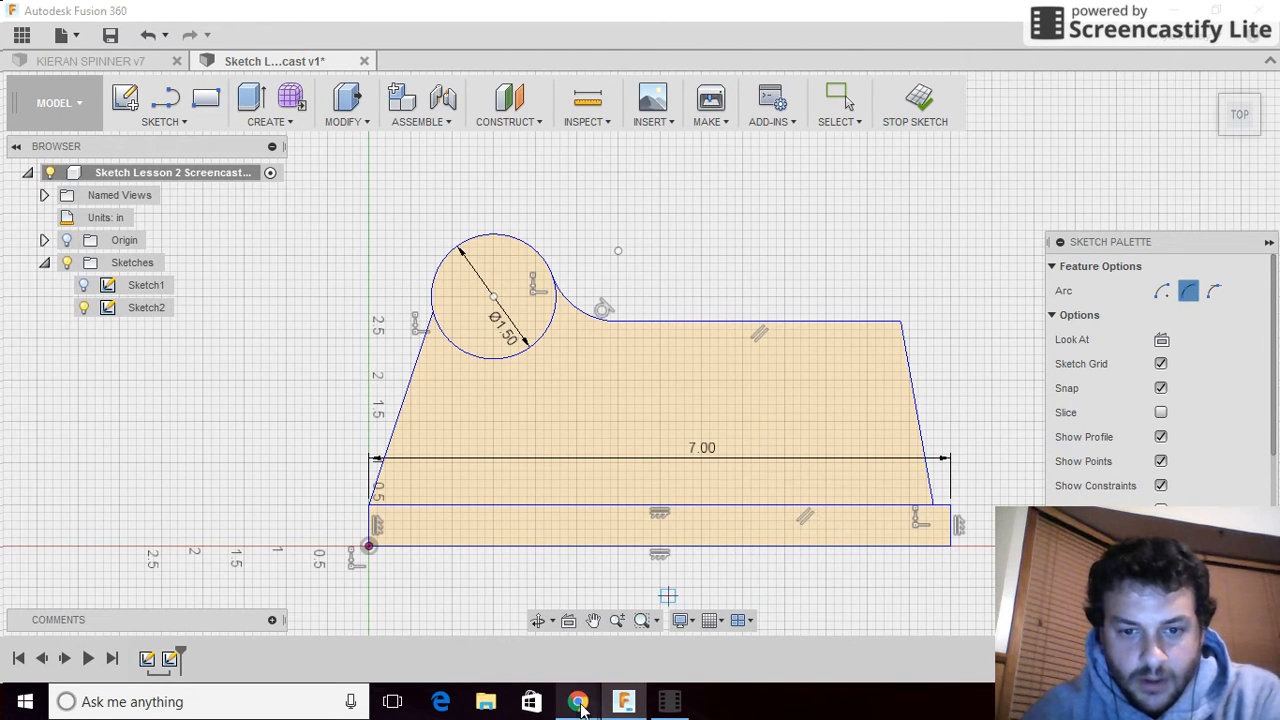
Switch to the browser, read page 4 of the exercise about the handle spline, and return to Fusion 360.
mouse_move(578, 701)
click(512, 615)
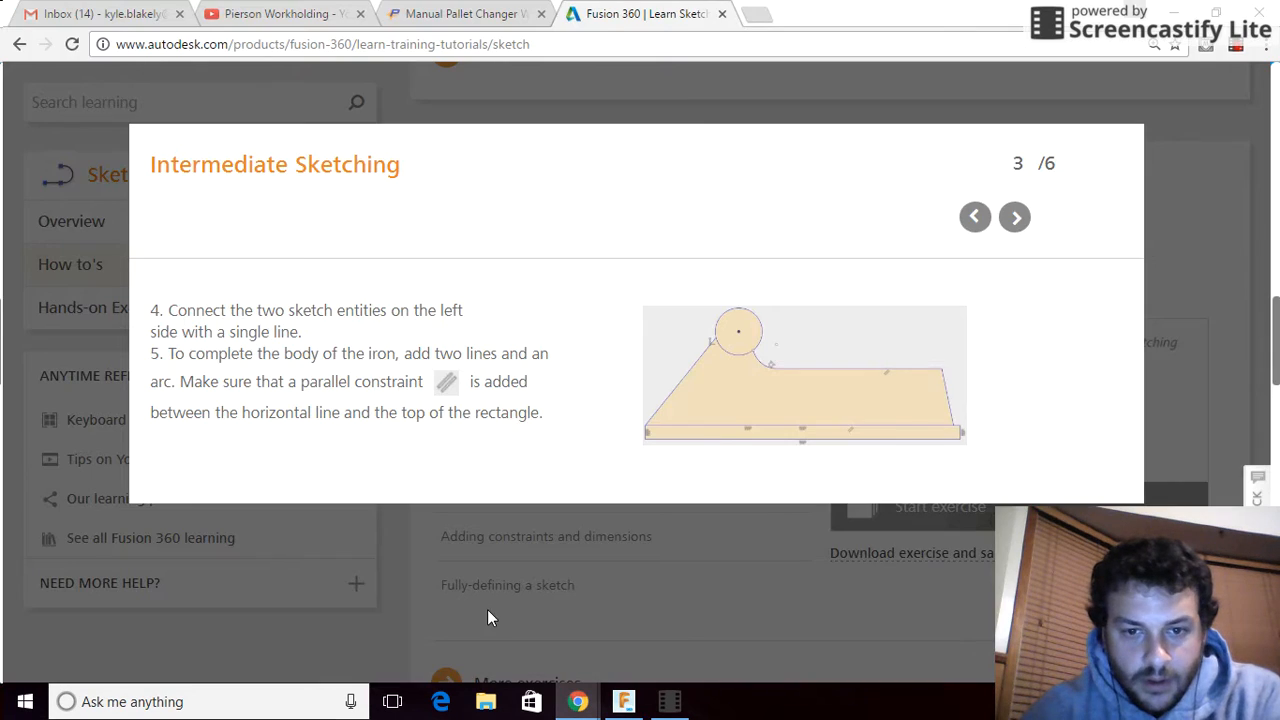
click(1016, 218)
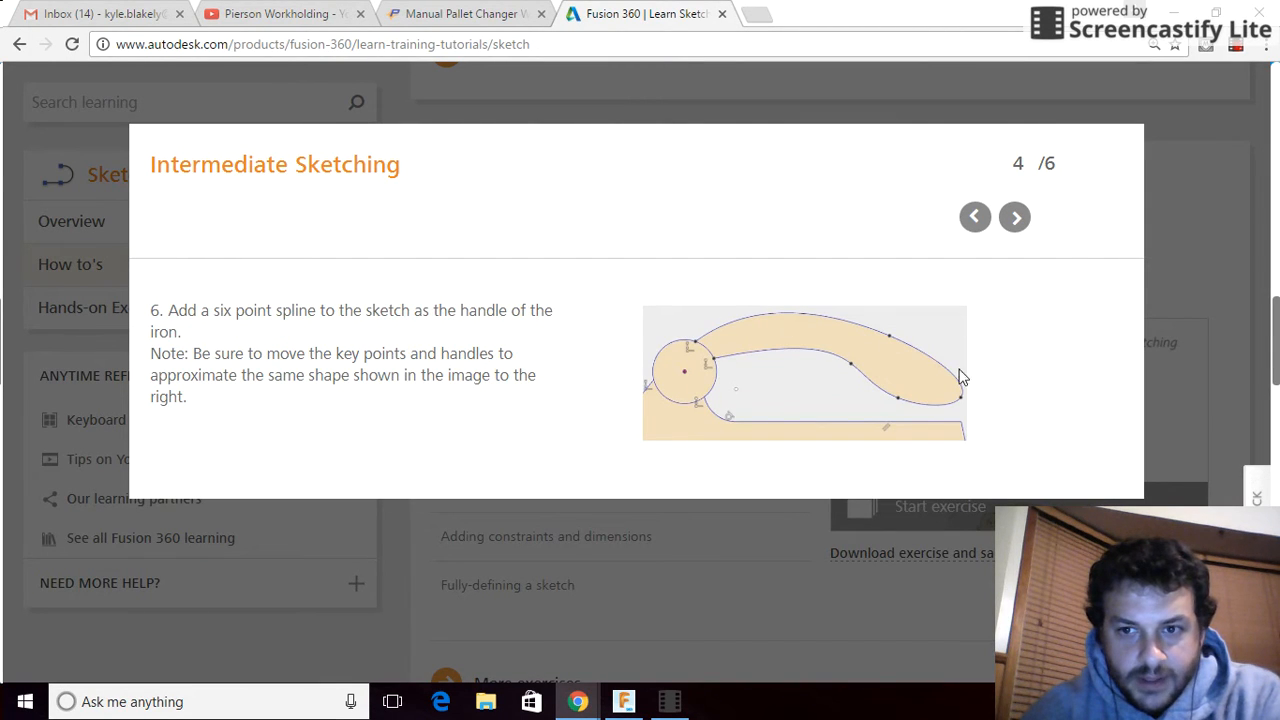
click(623, 701)
Draw a six-point spline for the iron's handle, from the circle's top out beyond the body's right end and back to the circle's right side.
scroll(323, 440, down, 3)
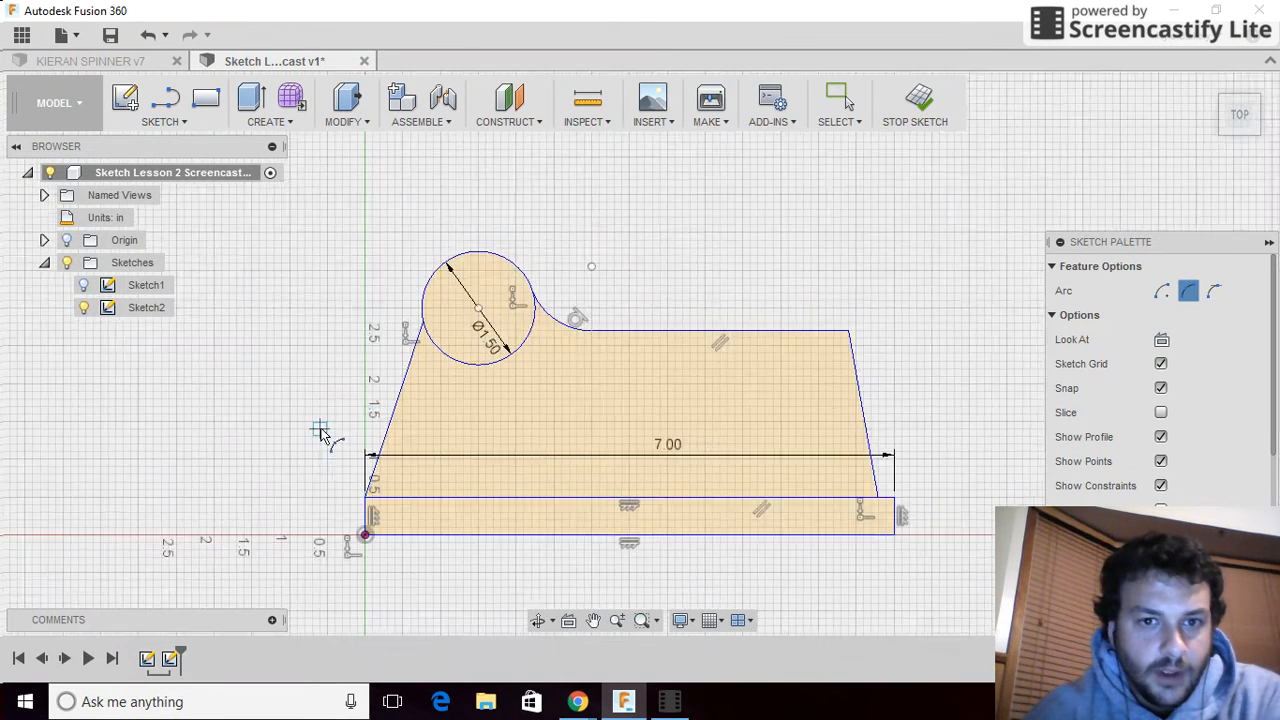
click(170, 122)
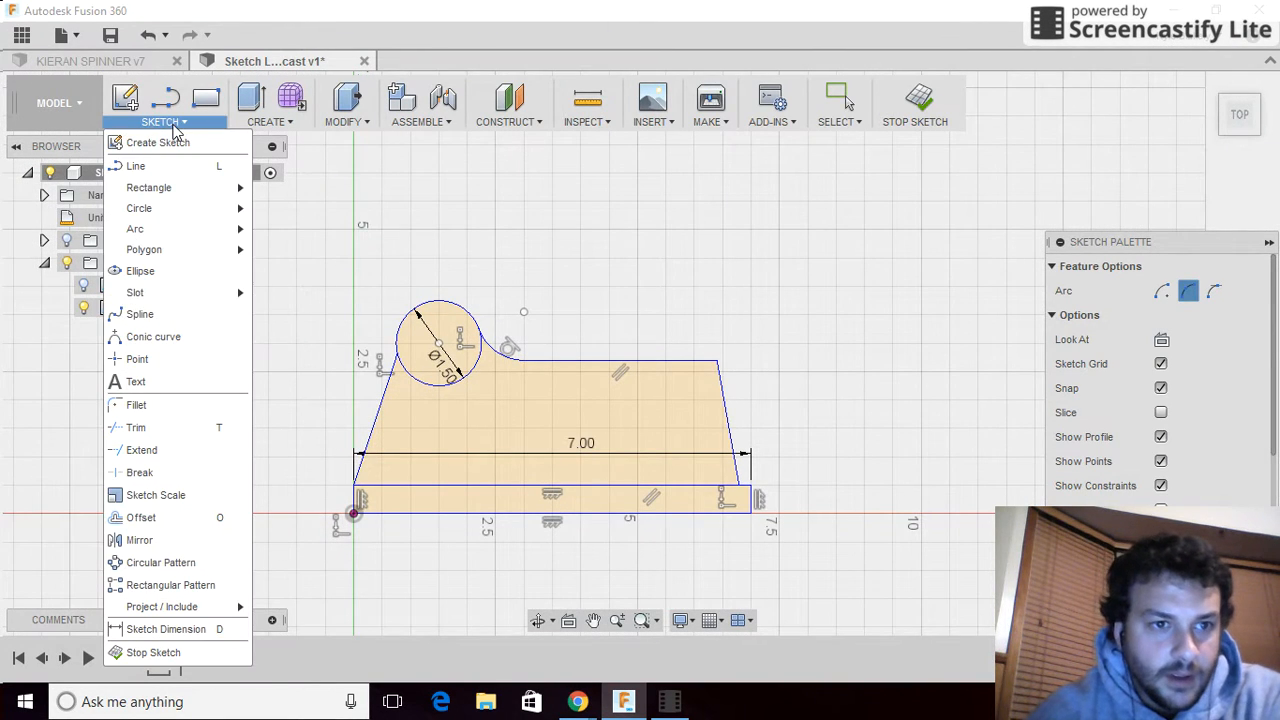
click(173, 336)
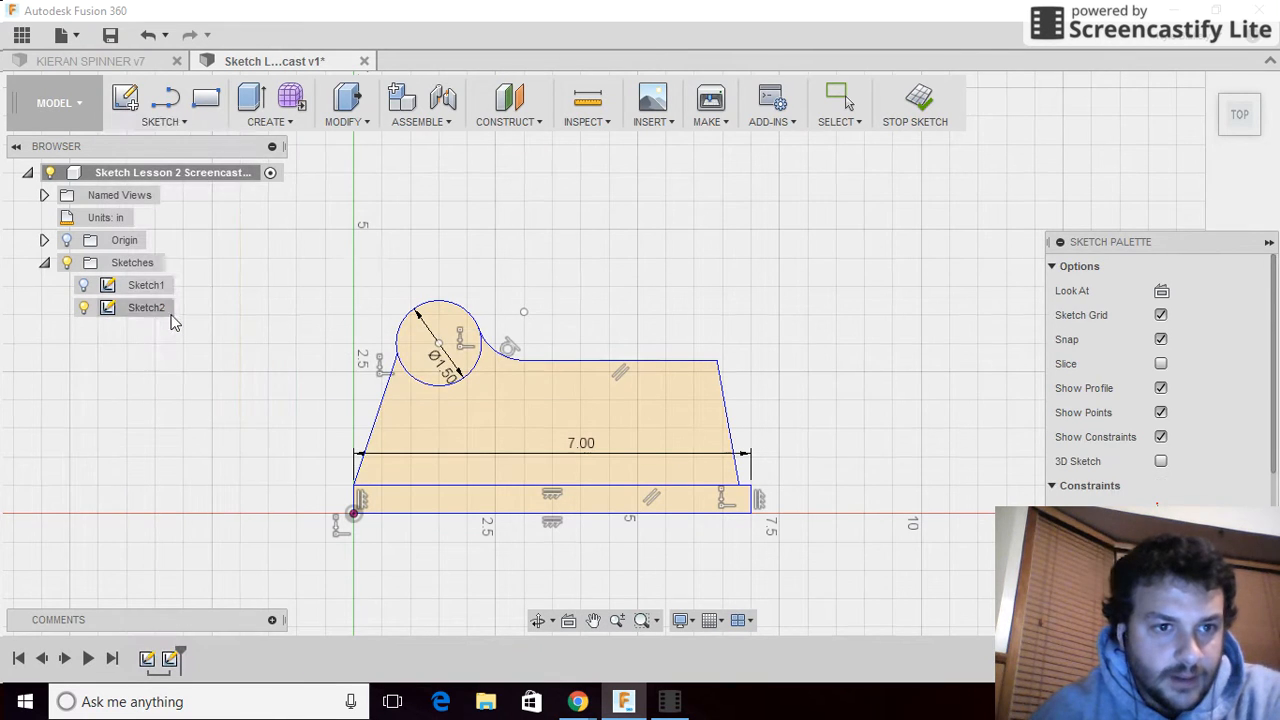
click(441, 301)
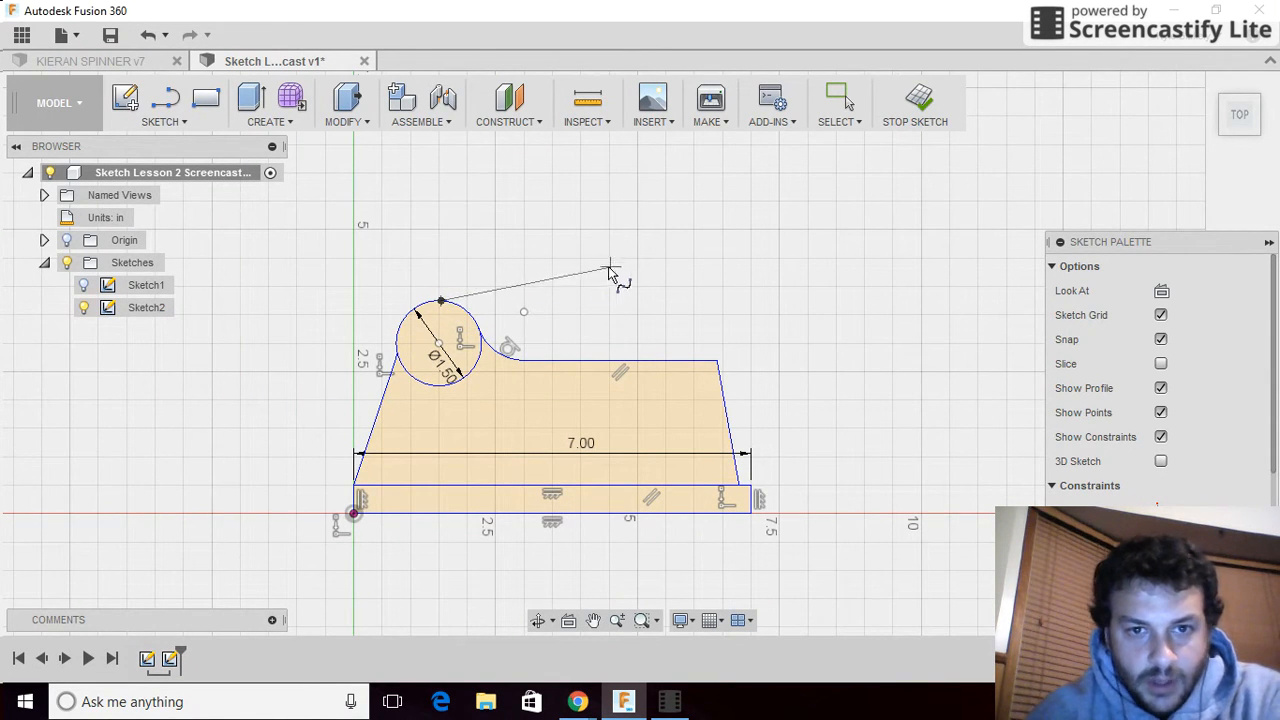
click(722, 259)
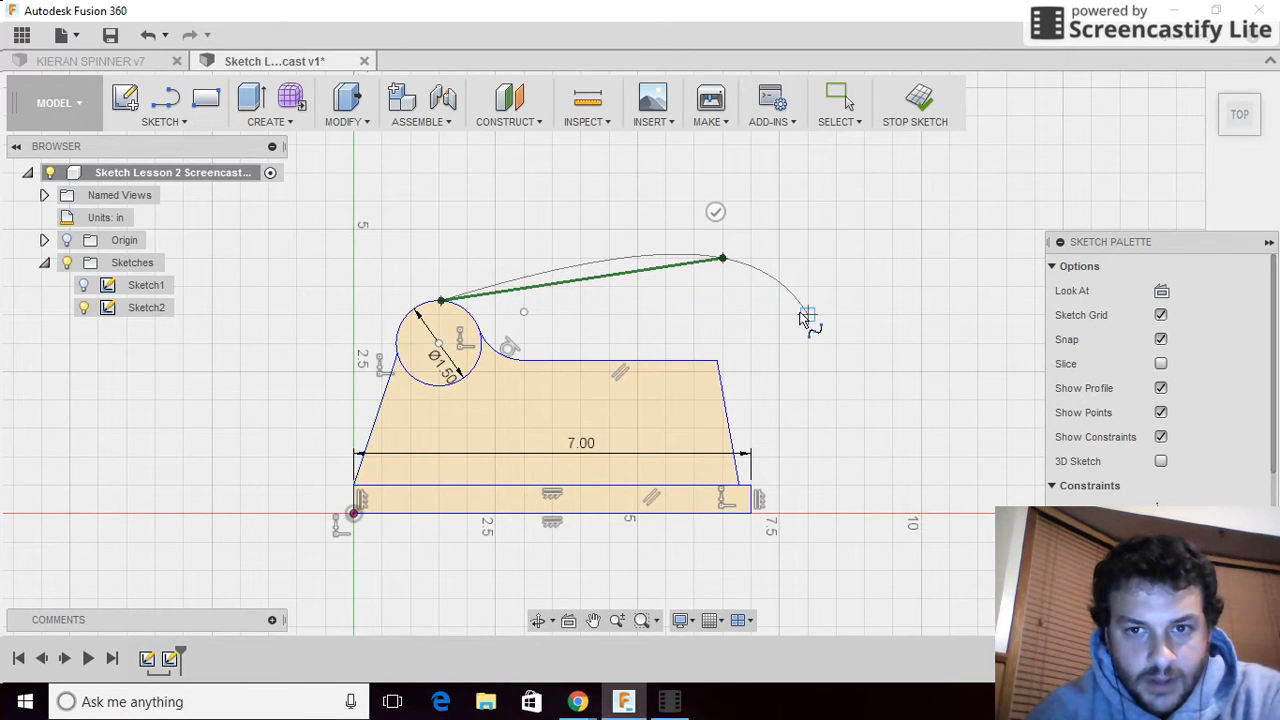
click(808, 315)
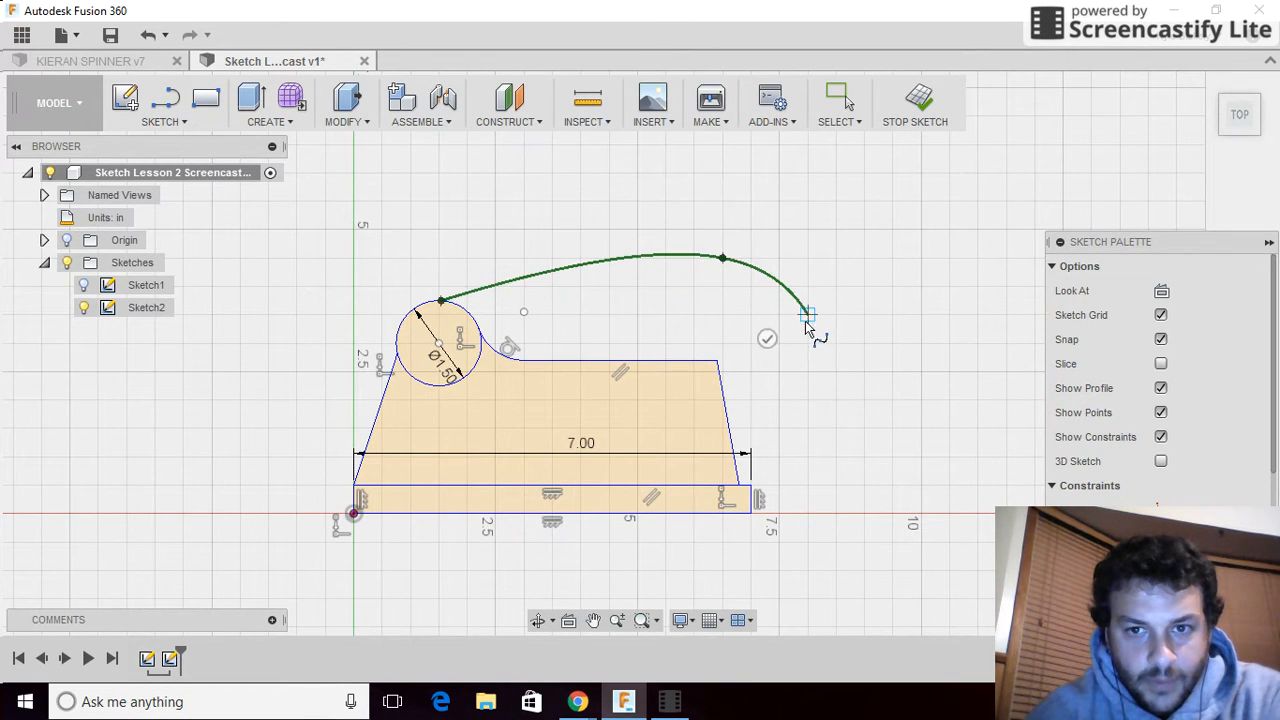
click(751, 343)
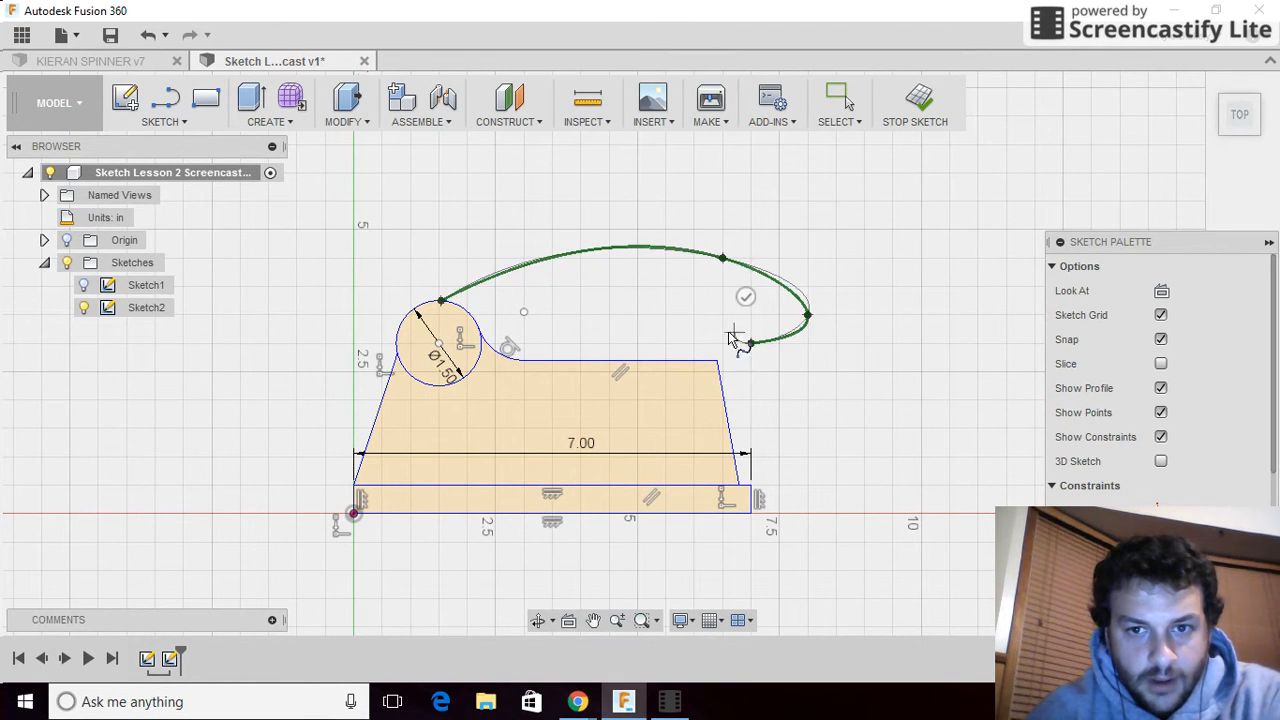
click(644, 301)
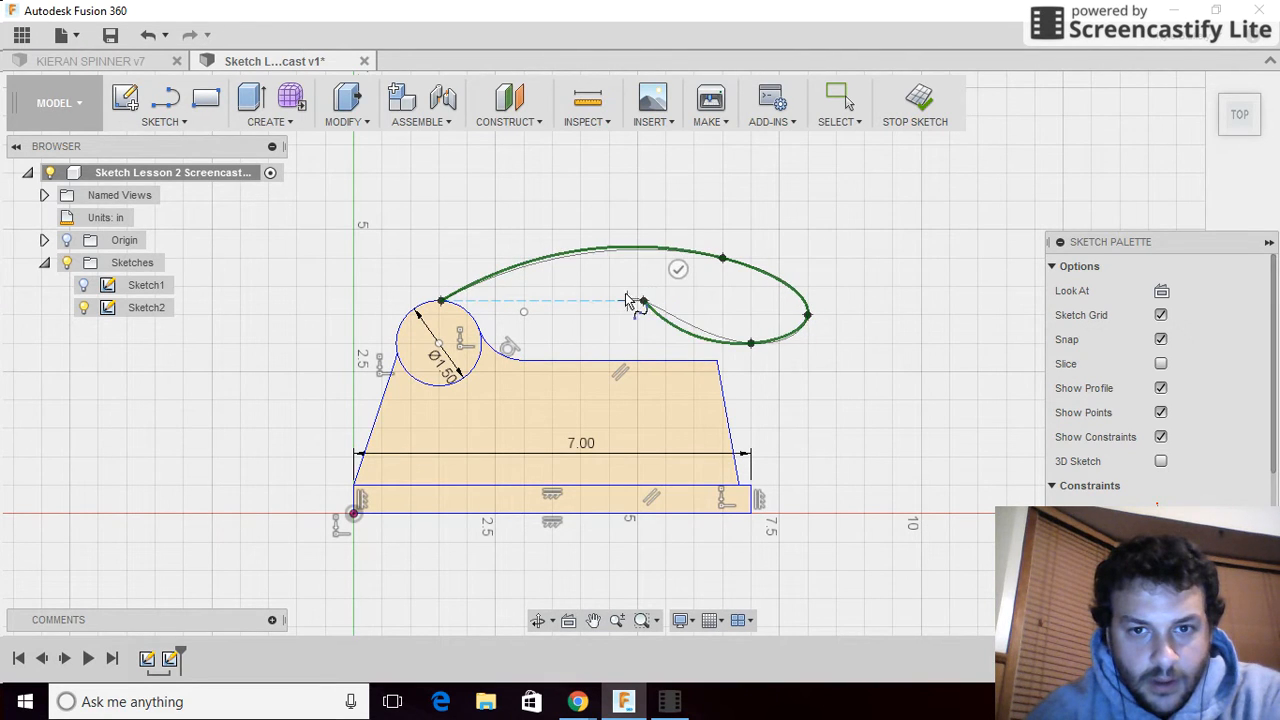
click(477, 328)
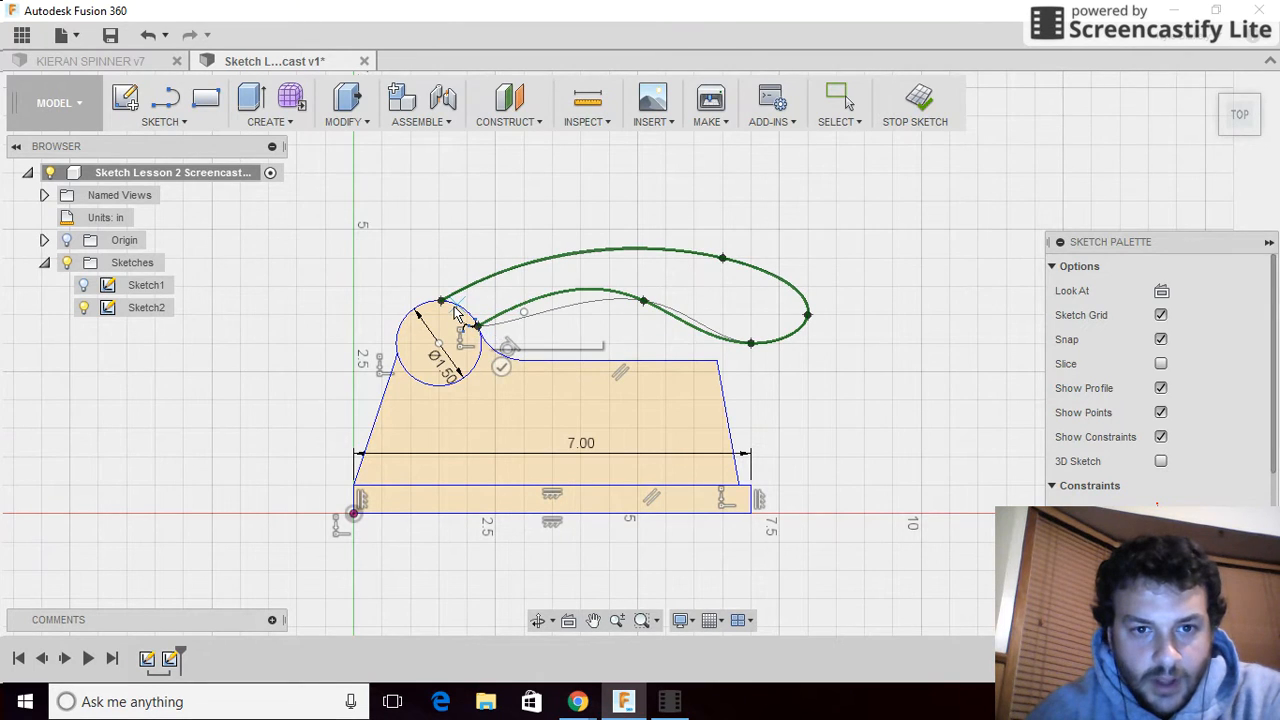
click(453, 309)
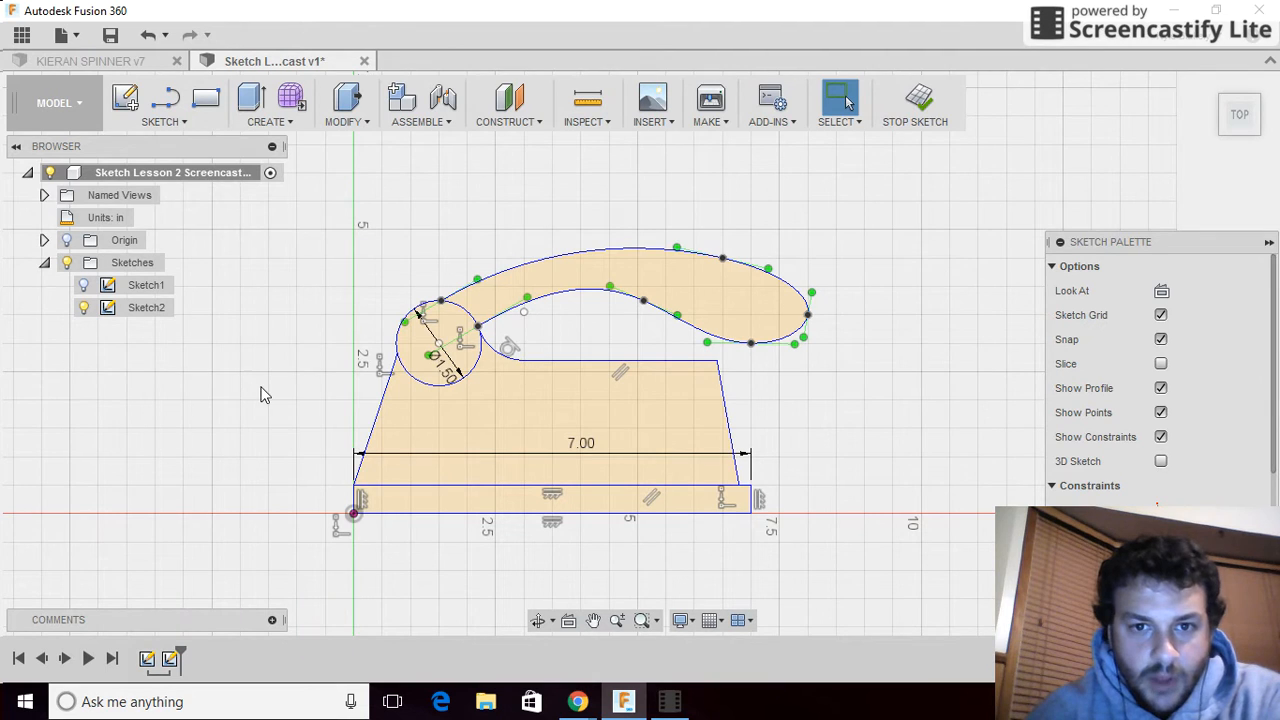
Check the handle's reference shape on page 4 of the exercise in the browser and return to Fusion 360.
mouse_move(577, 705)
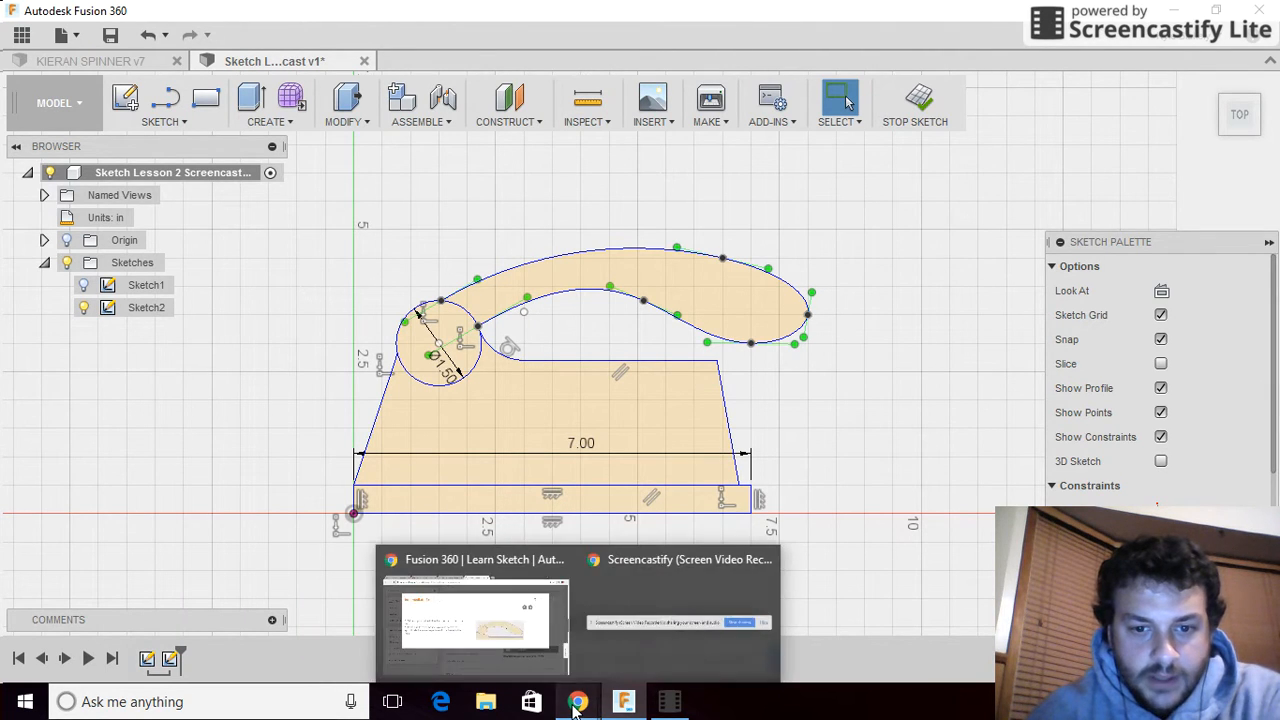
click(491, 643)
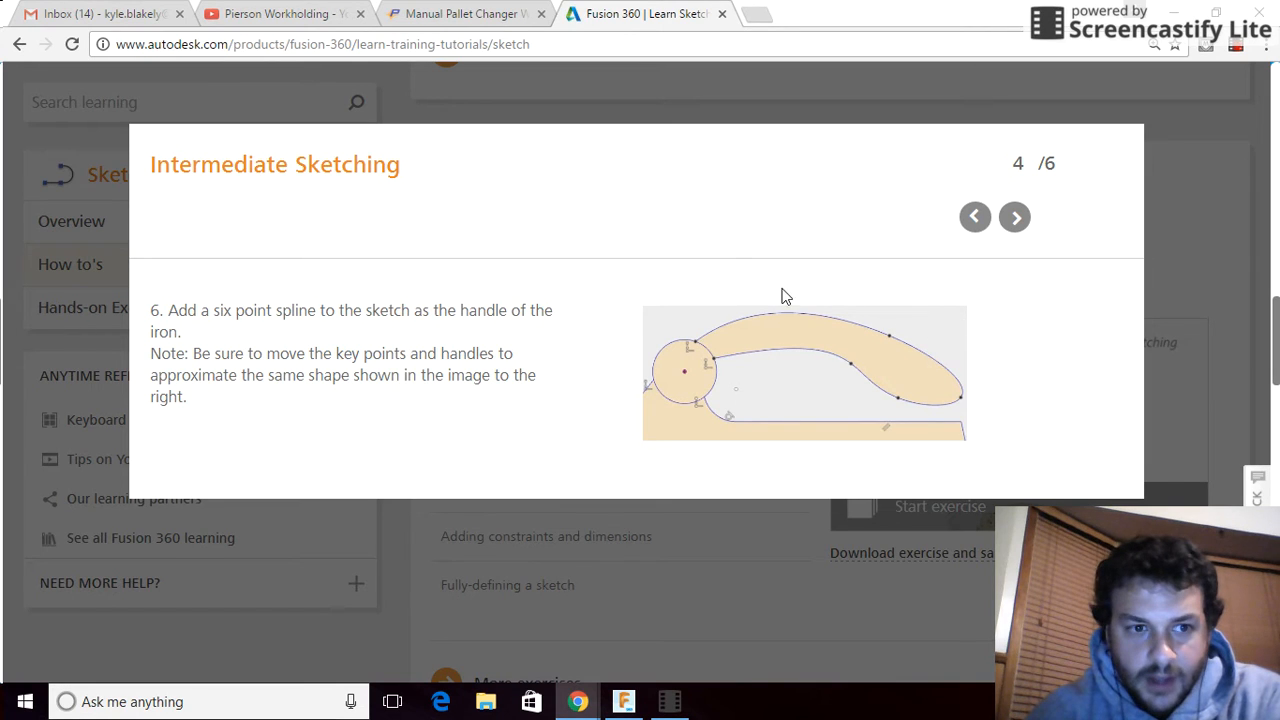
click(622, 703)
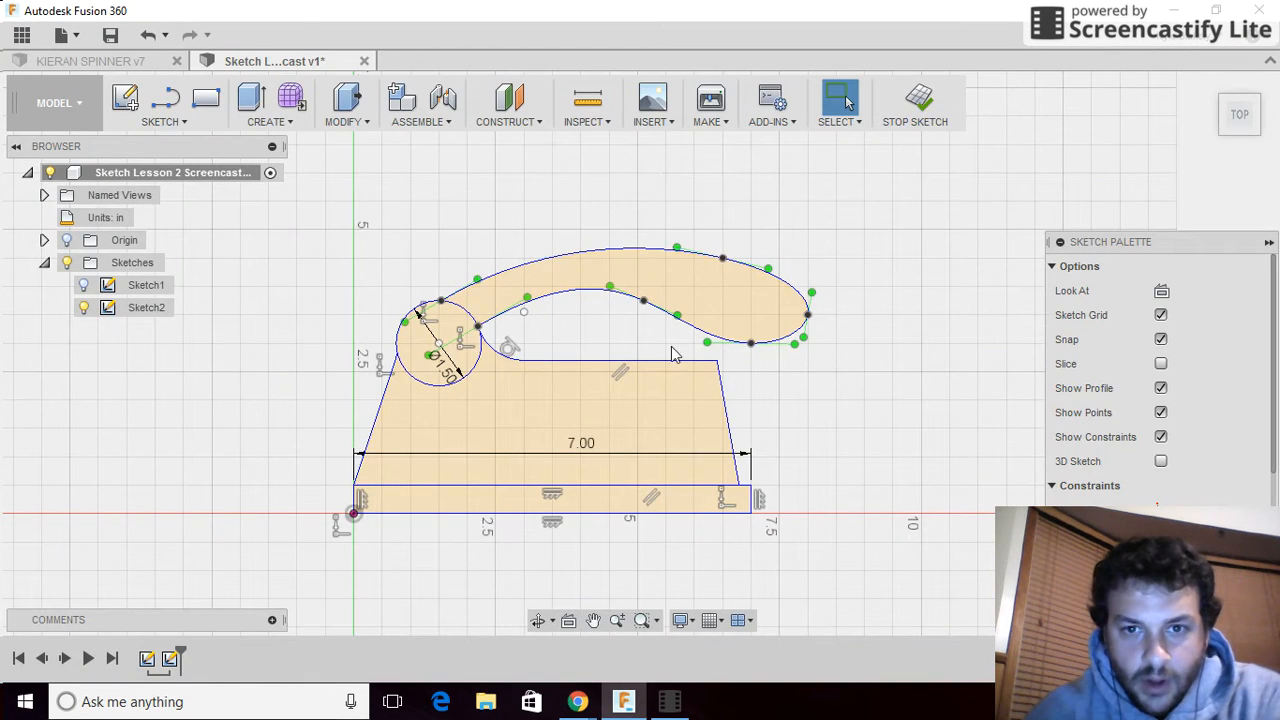
Reshape the handle spline by moving its upper point slightly down and left and its inner underside point left.
drag(718, 258, 709, 263)
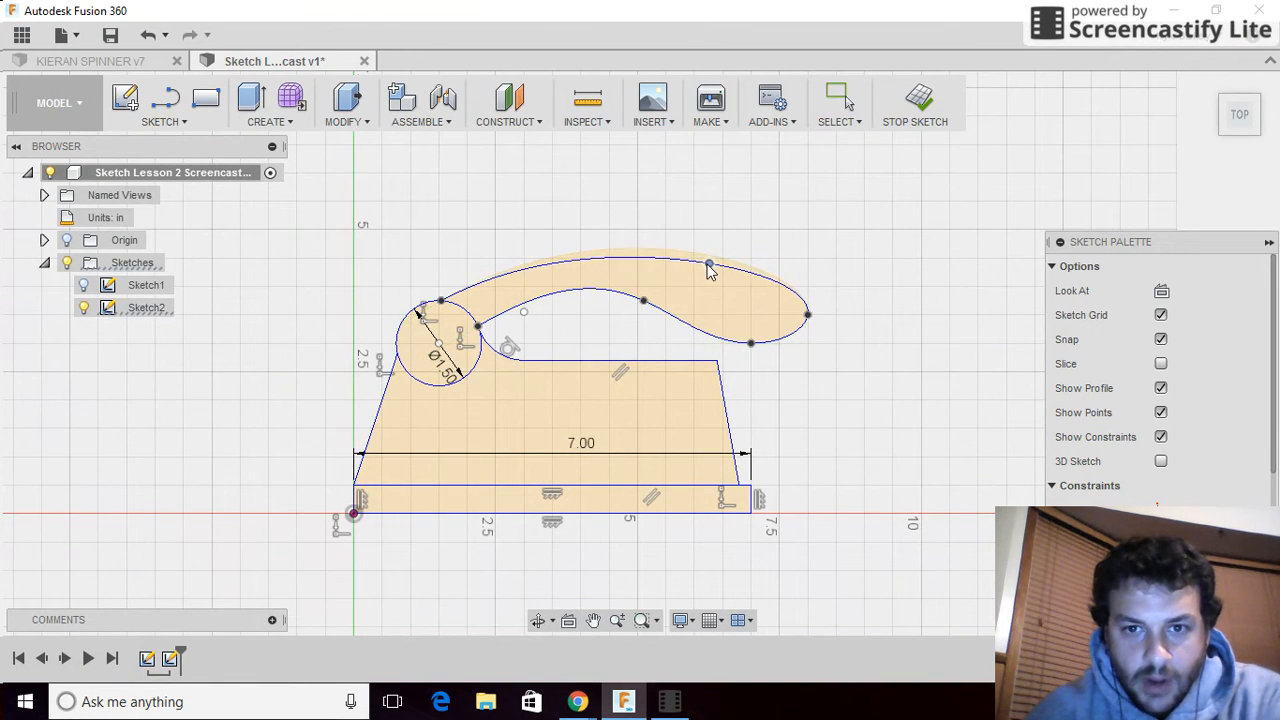
mouse_move(810, 318)
mouse_down()
mouse_move(794, 314)
mouse_move(807, 314)
mouse_up()
click(750, 345)
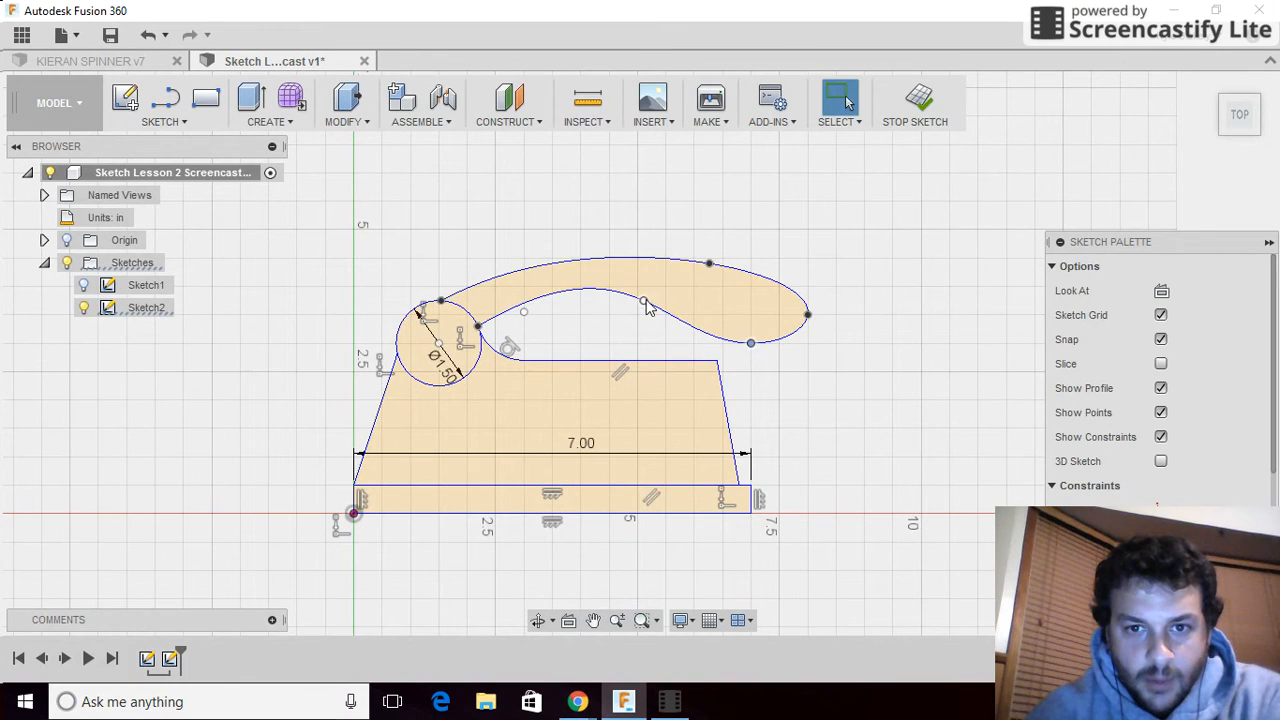
drag(643, 300, 652, 311)
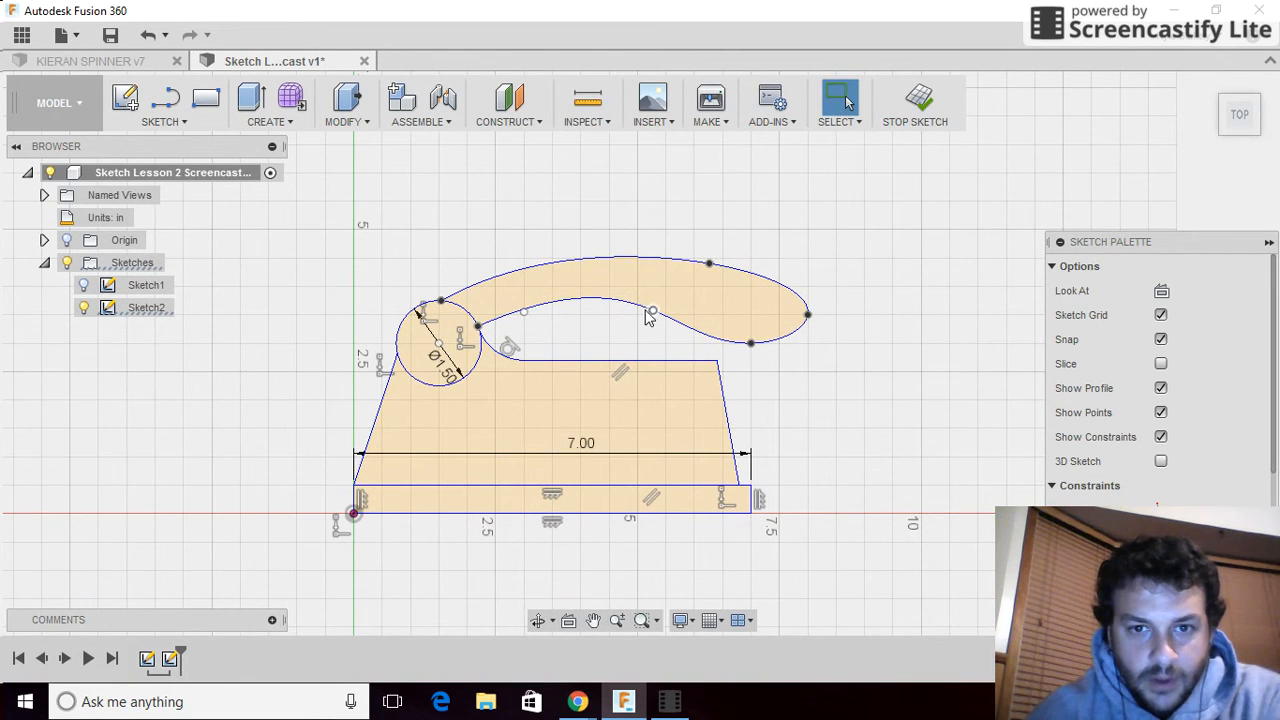
drag(651, 311, 617, 305)
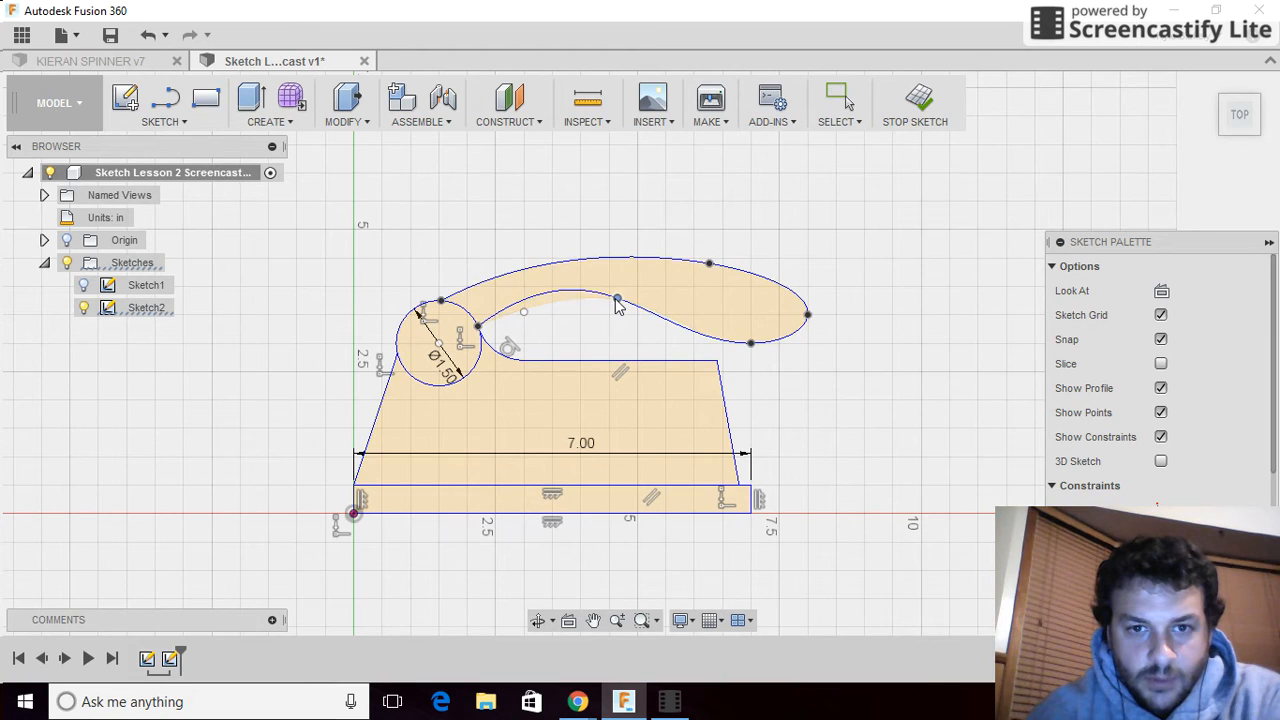
Refine the handle's end by lowering the tip point, moving the nearby underside point up and left, and raising the upper point slightly.
drag(749, 343, 812, 330)
click(743, 334)
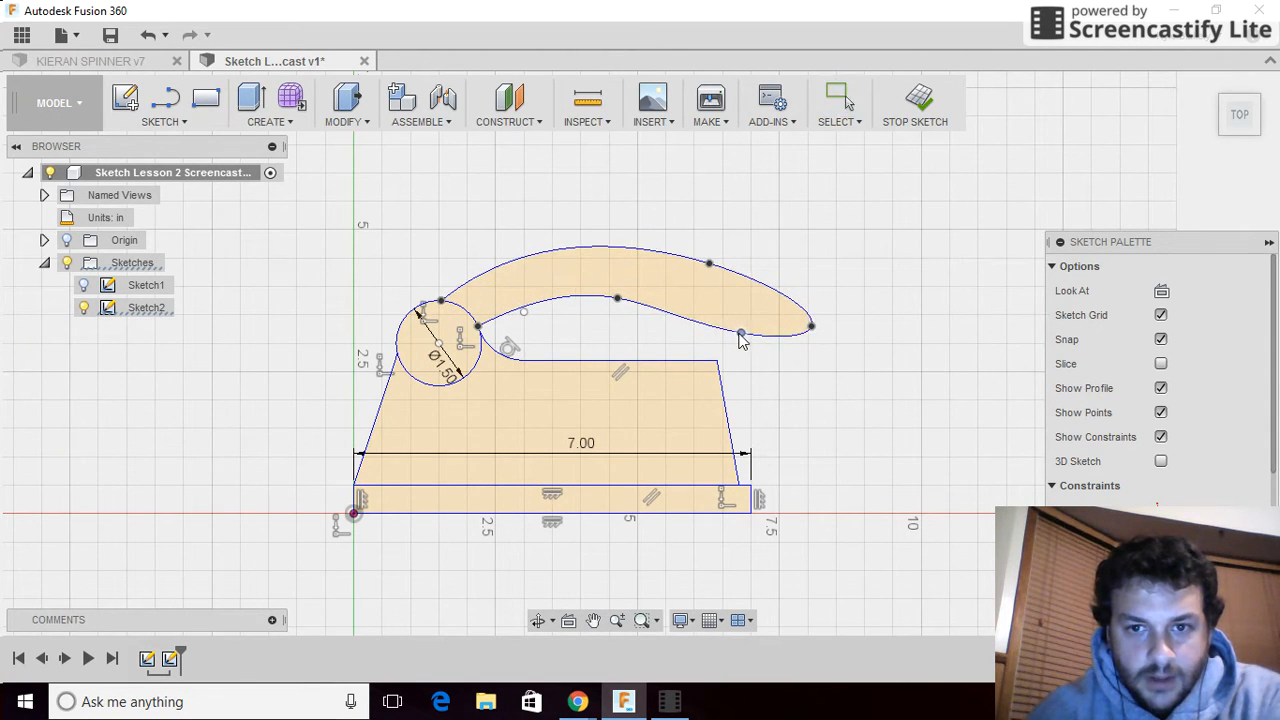
drag(708, 265, 709, 261)
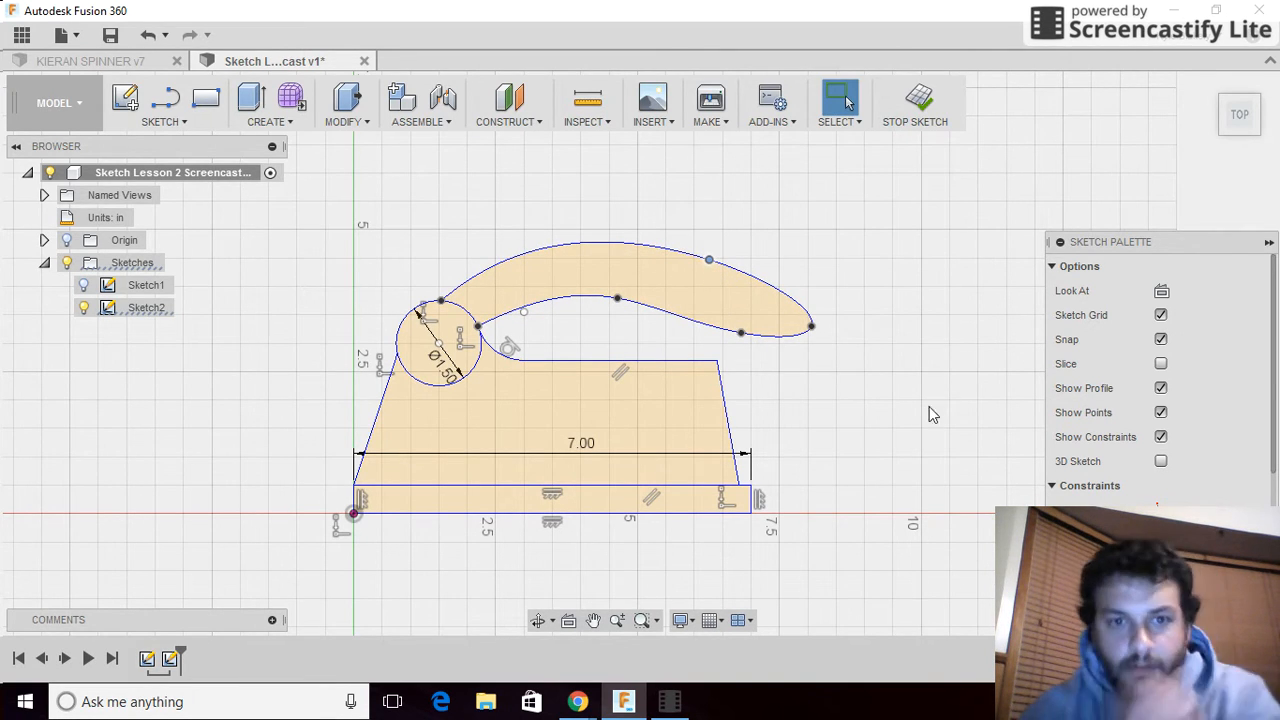
Switch to the browser, read page 5 of the Intermediate Sketching exercise after page 4, and return to Fusion 360.
click(624, 702)
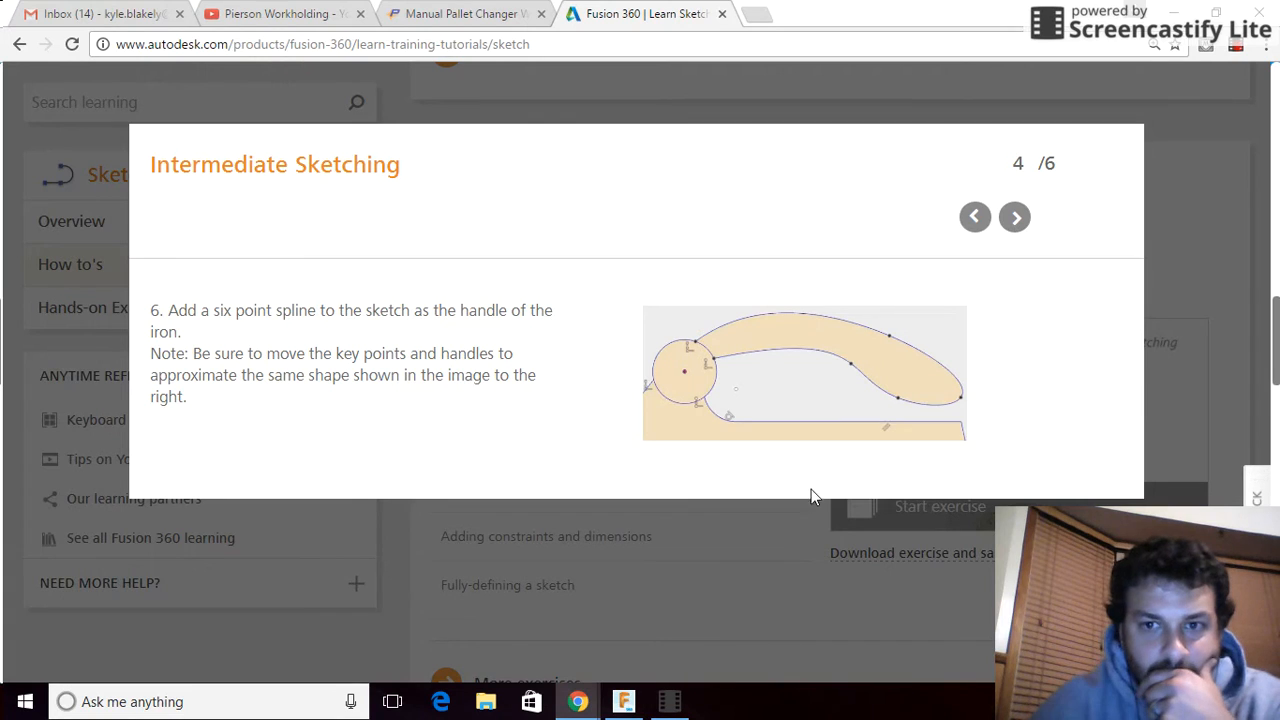
click(1015, 219)
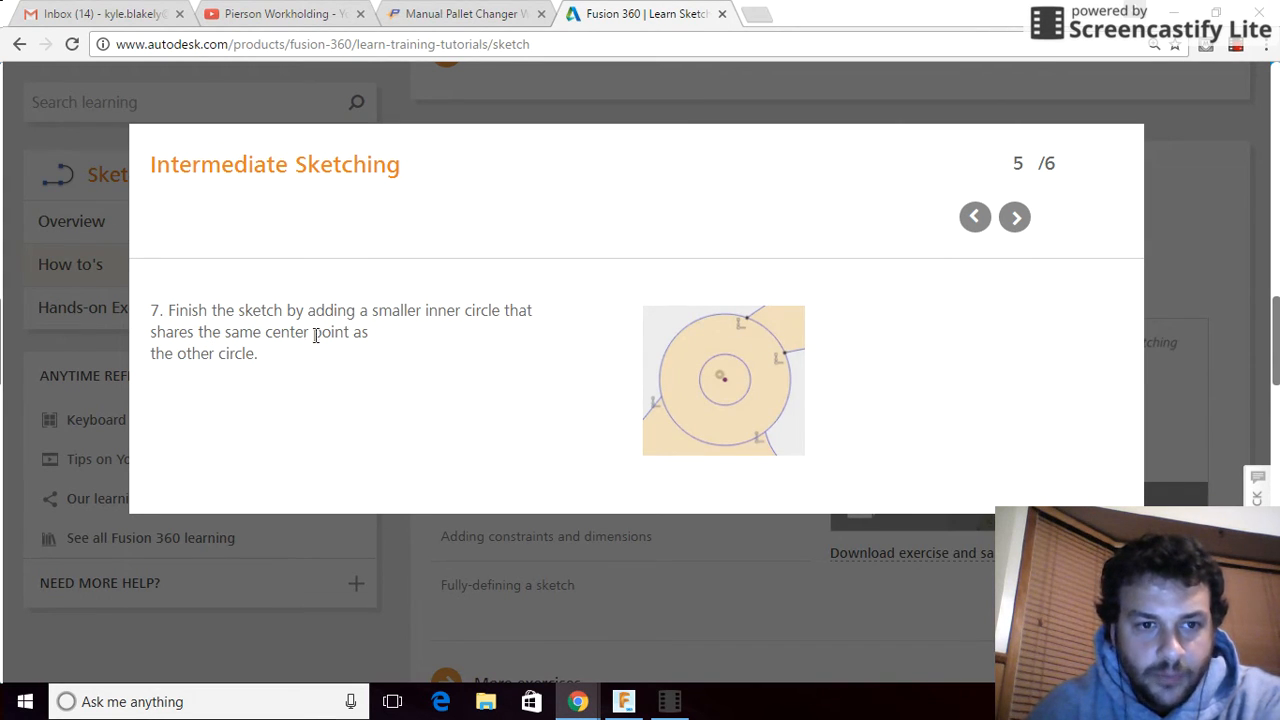
click(623, 701)
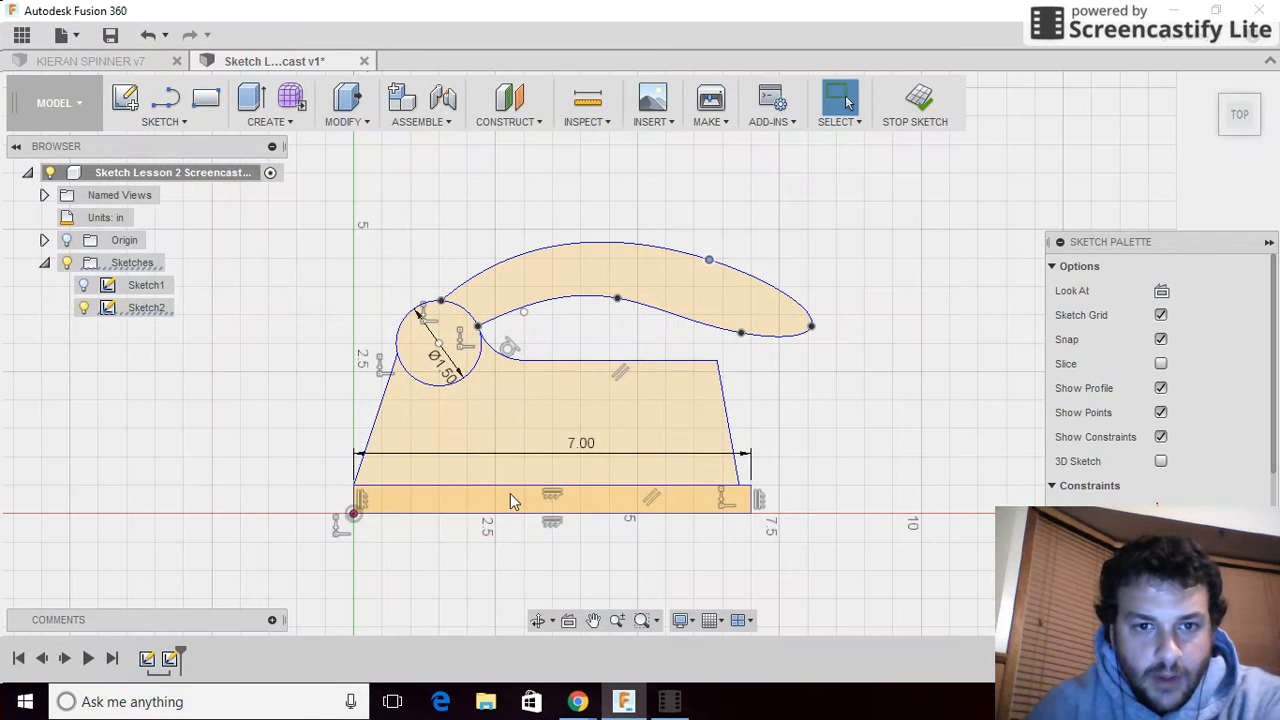
Draw a smaller circle inside the 1.50 in circle, sharing its center point.
key(c)
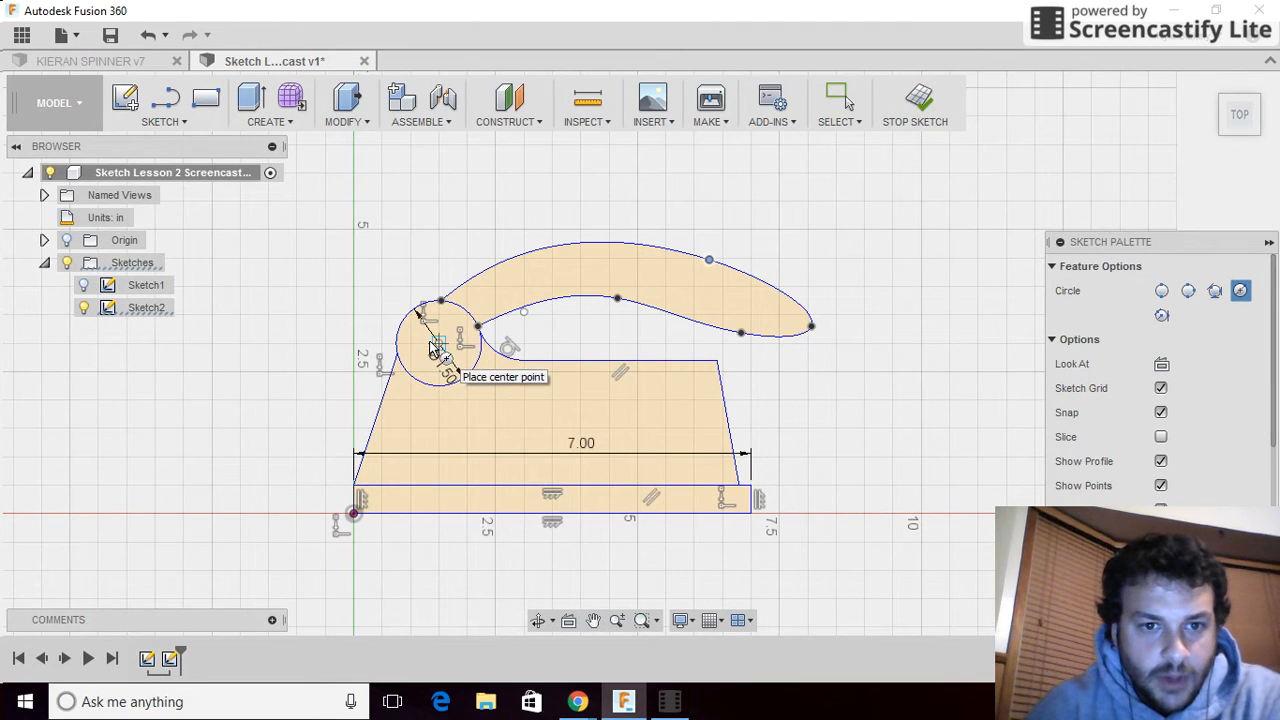
scroll(432, 345, up, 1)
scroll(438, 345, up, 5)
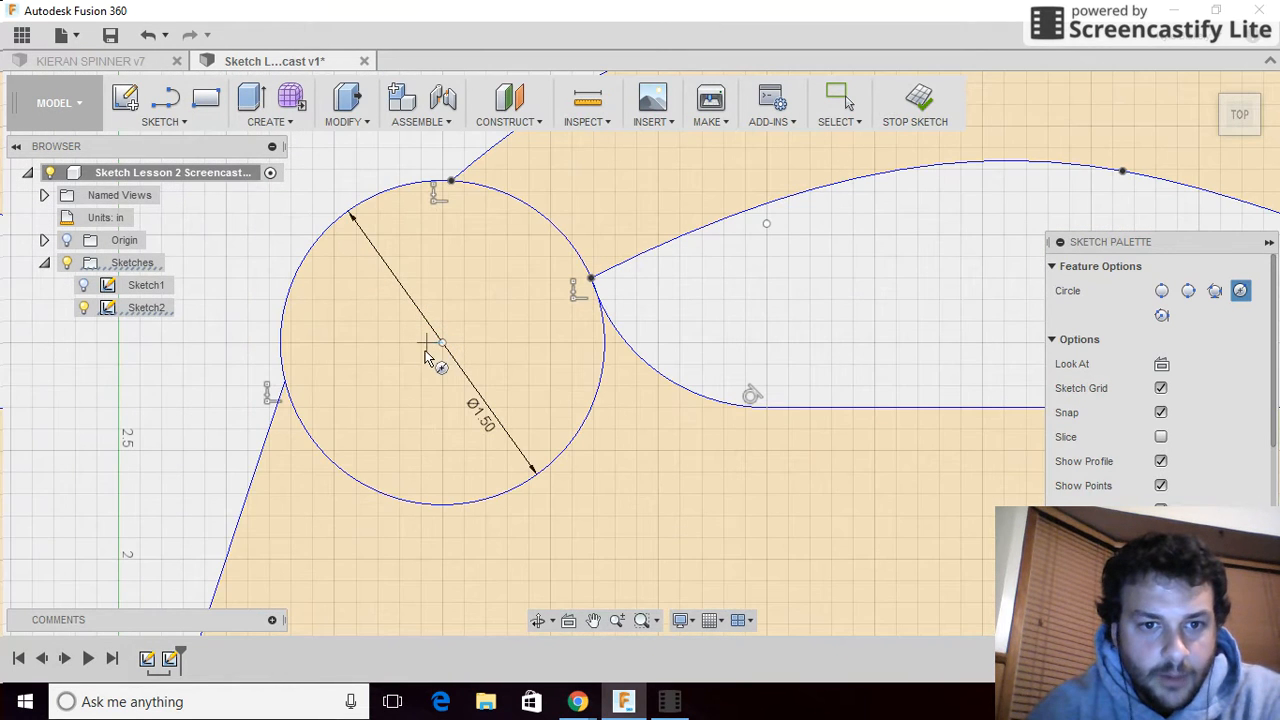
click(443, 344)
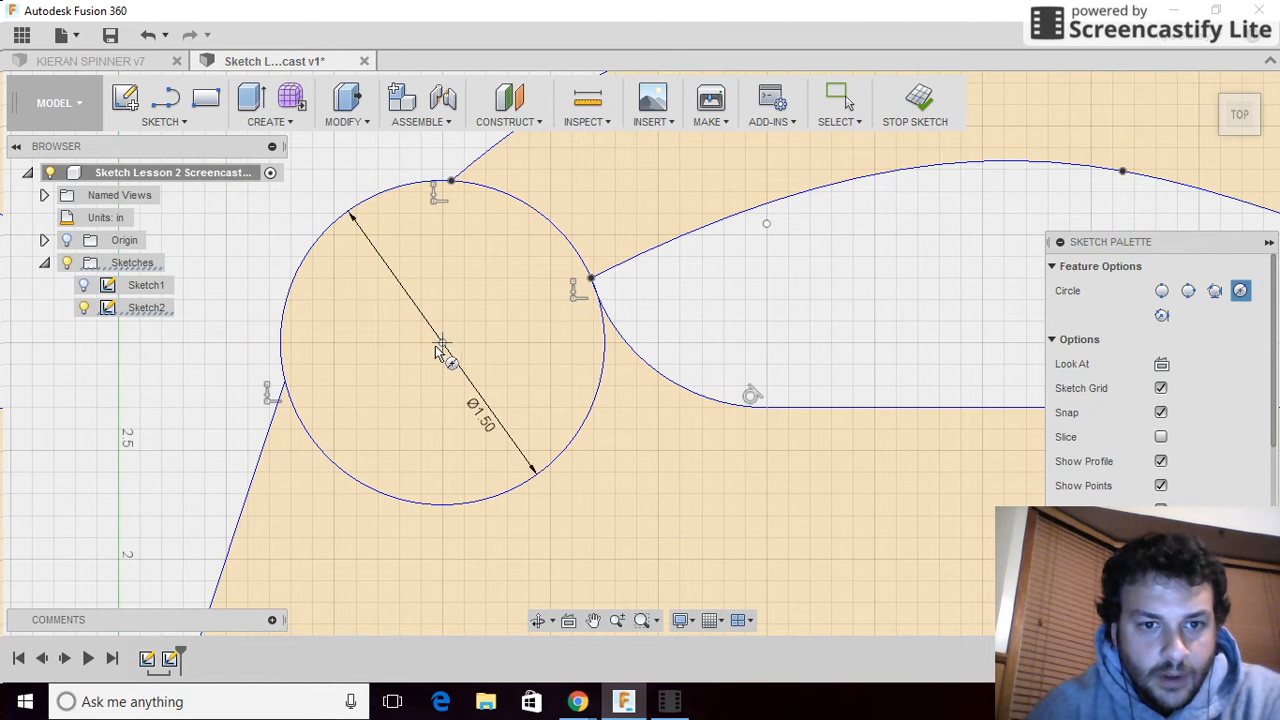
click(398, 388)
scroll(131, 445, down, 8)
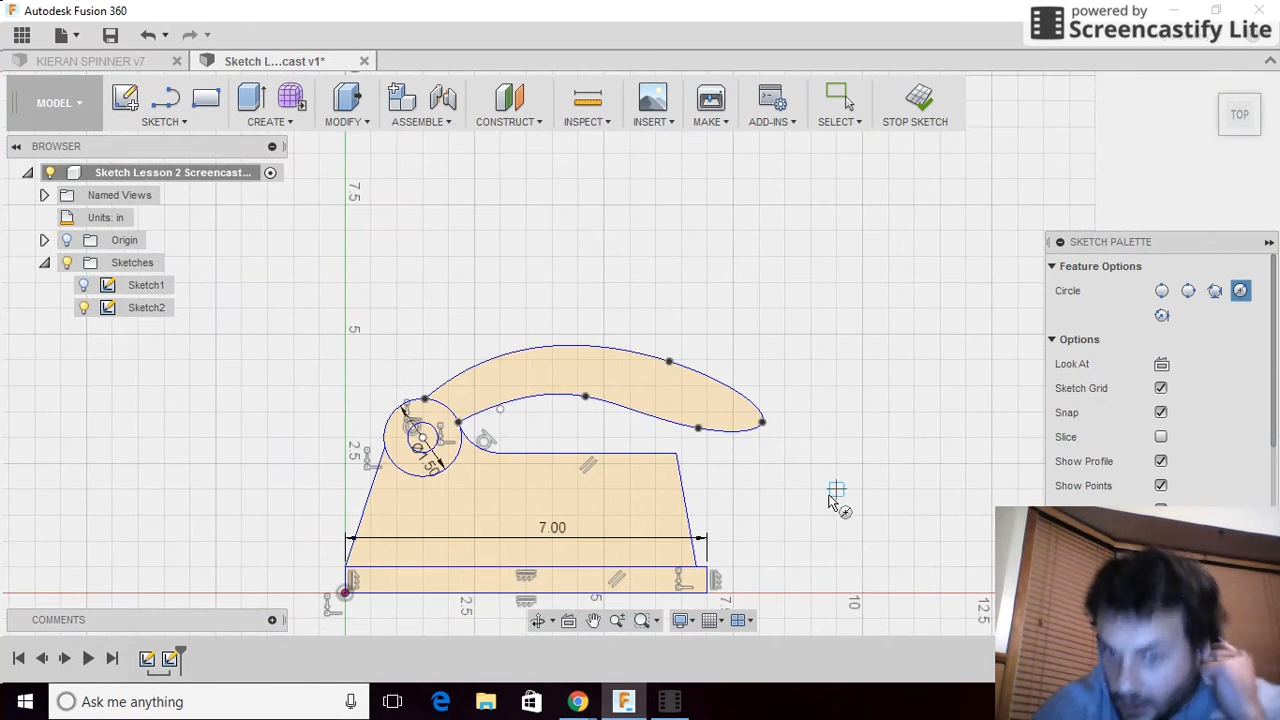
scroll(837, 497, down, 2)
Switch to the browser and read the self-check instructions on page 6 of the exercise.
mouse_move(580, 705)
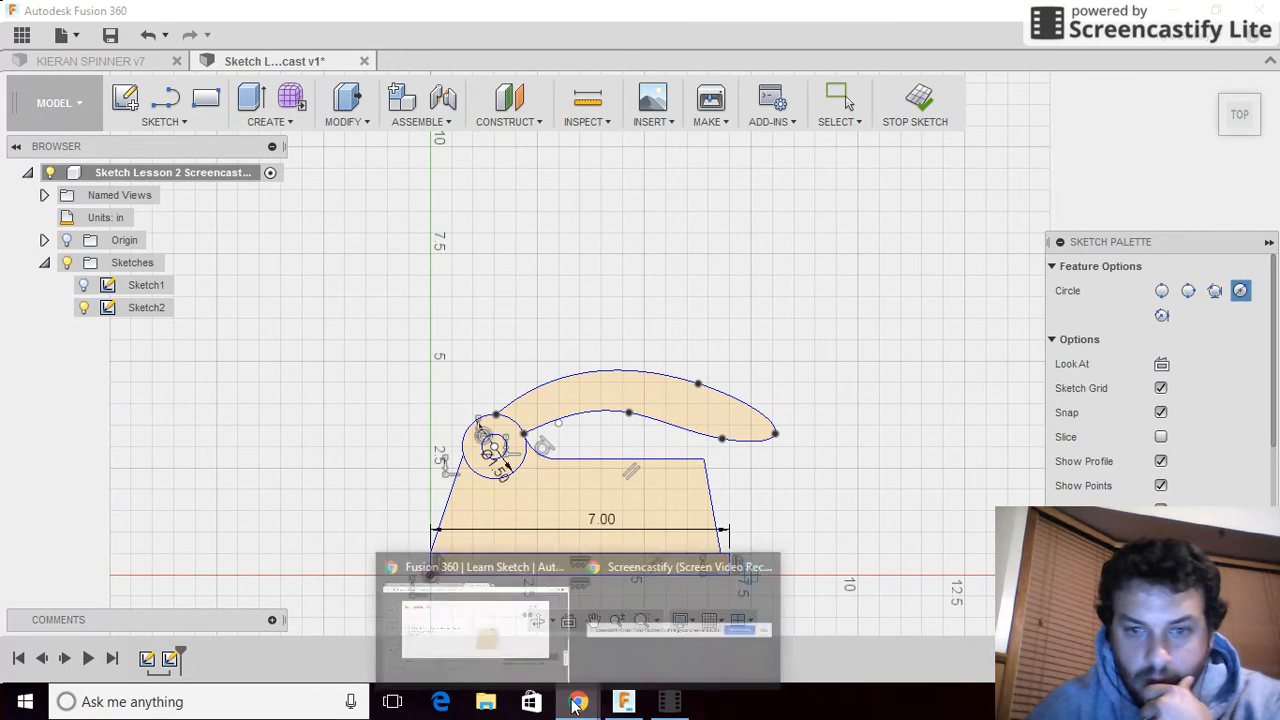
click(491, 620)
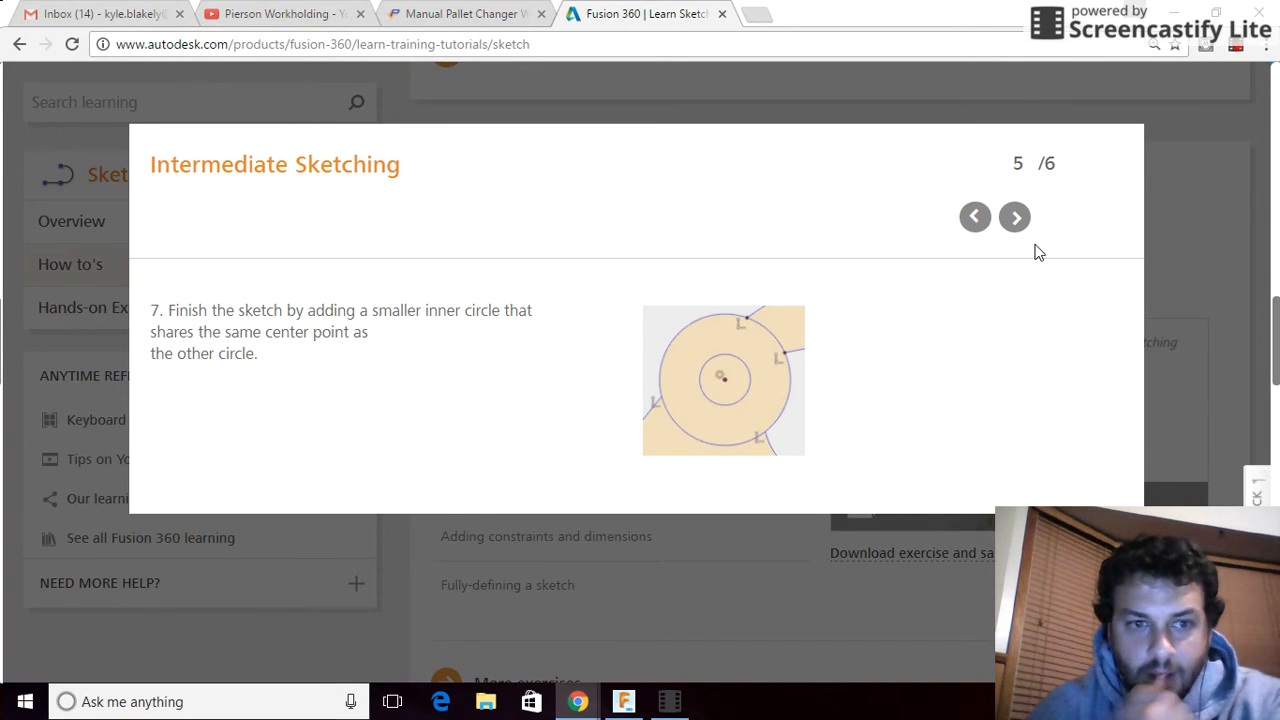
click(1015, 217)
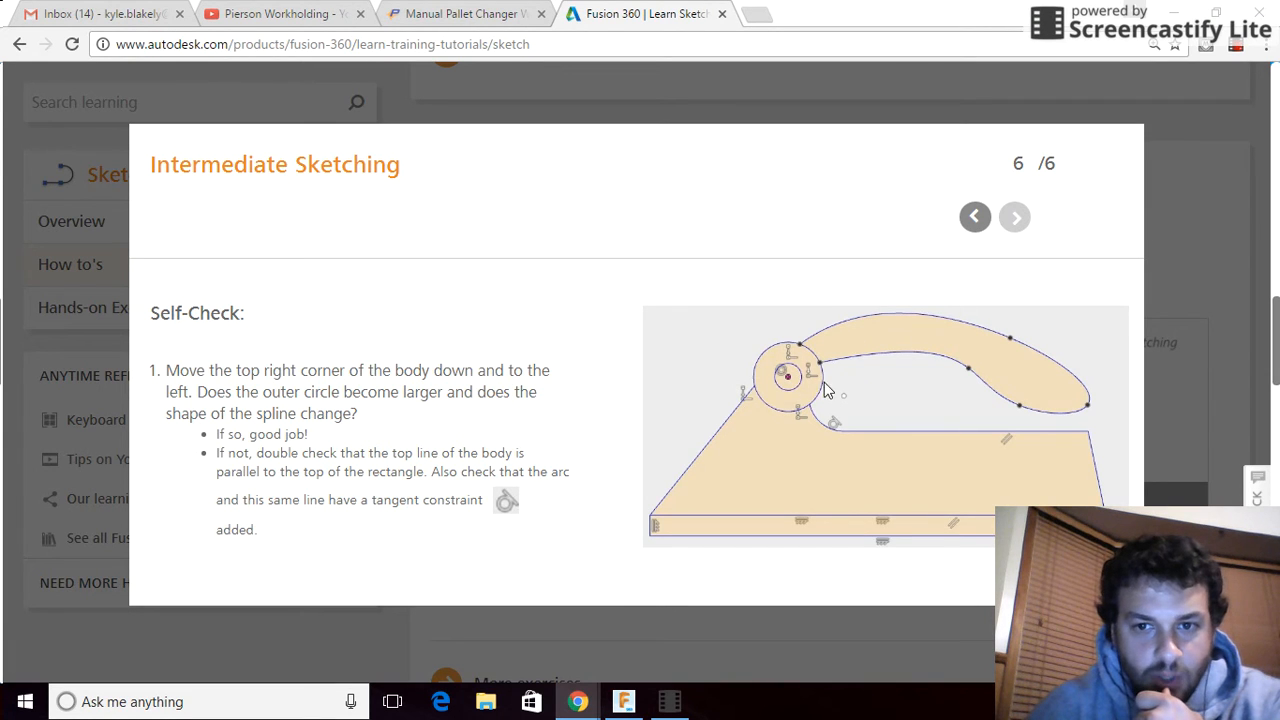
Return to Fusion 360, finish the sketch, and test moving the body's upper right corner down and left, then back near its original position.
click(624, 701)
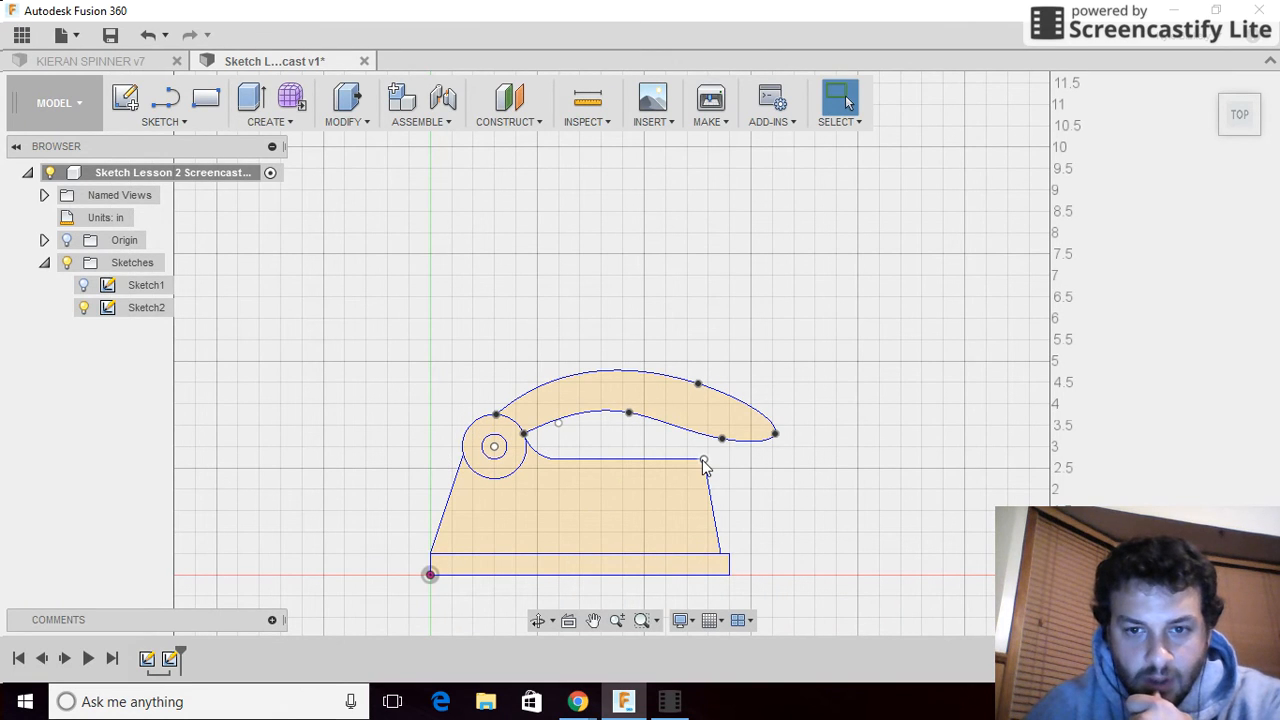
mouse_move(703, 460)
mouse_down()
mouse_move(671, 491)
mouse_move(706, 463)
mouse_up()
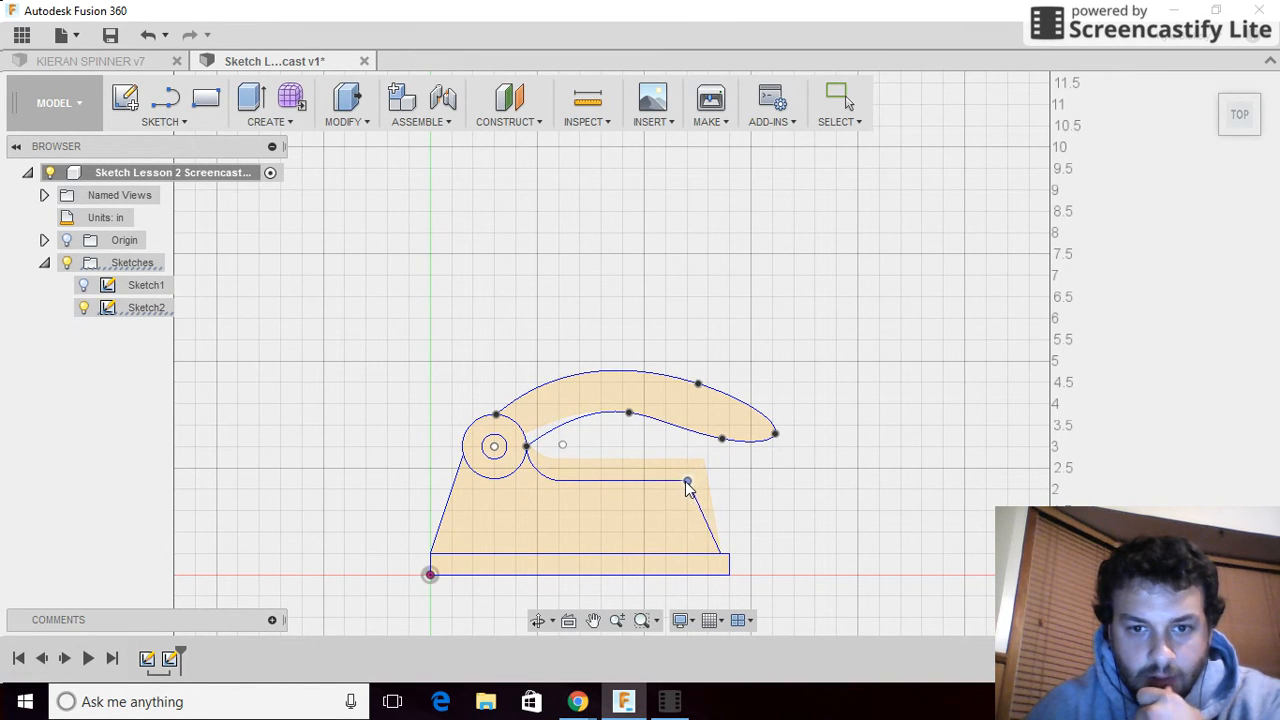
drag(688, 481, 699, 466)
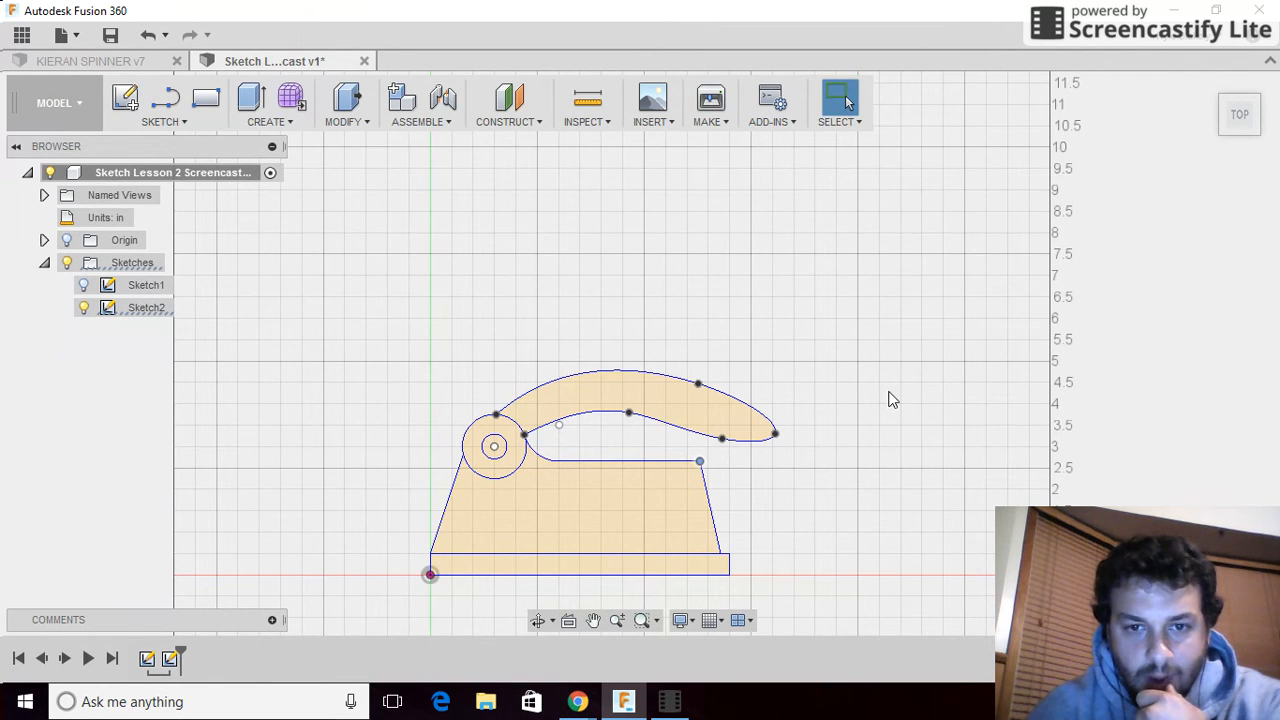
Reopen Sketch2 for editing, move the handle's lower attachment point up along the circle, and delete the arc joining the circle to the body's top line.
click(84, 310)
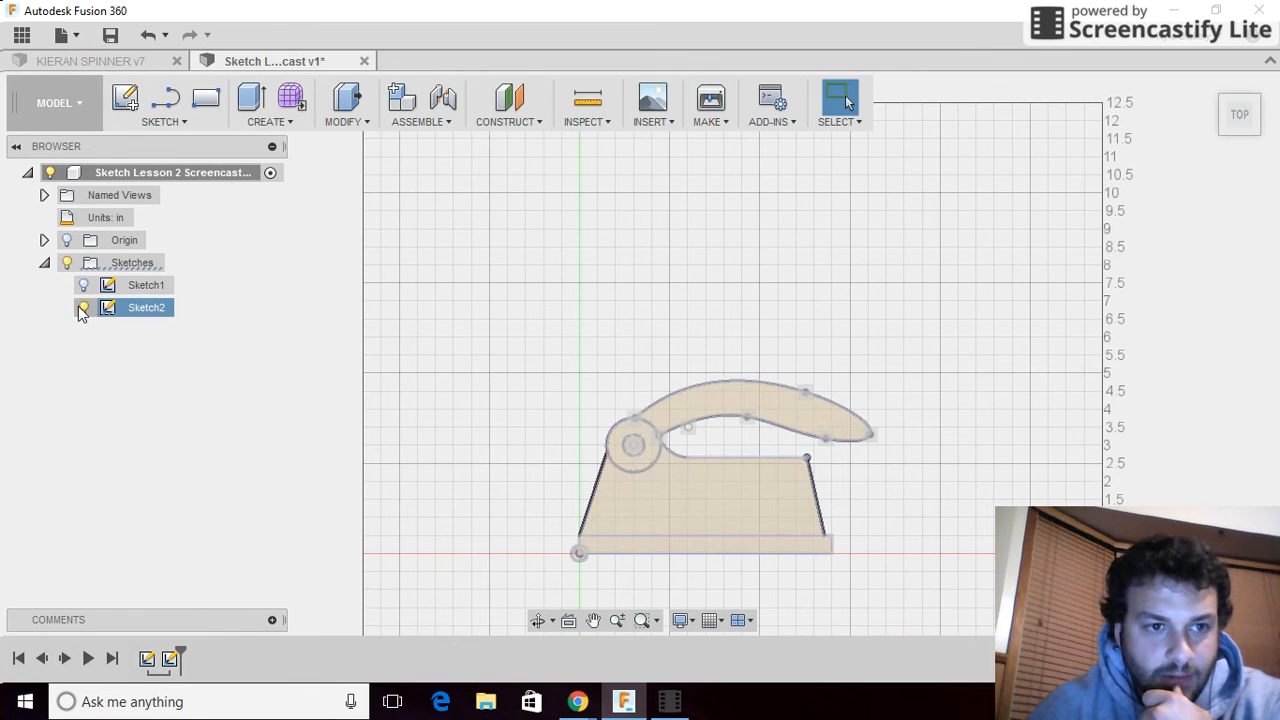
right_click(143, 308)
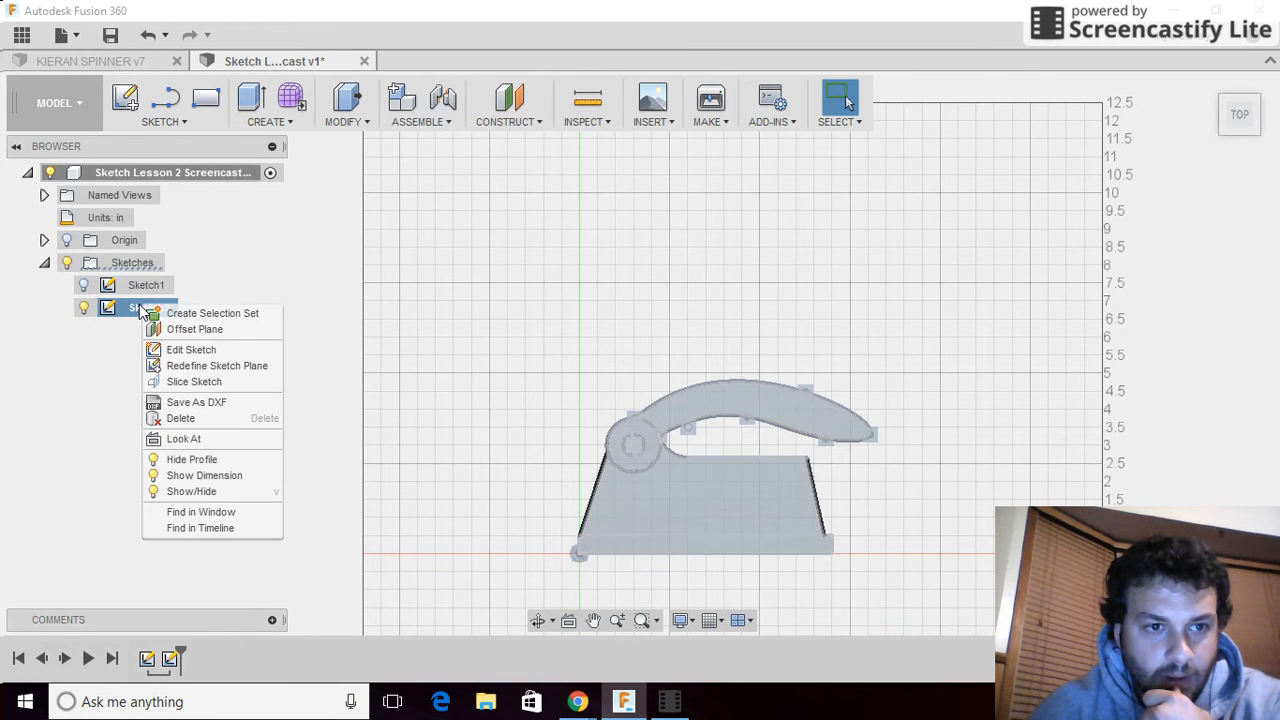
click(185, 349)
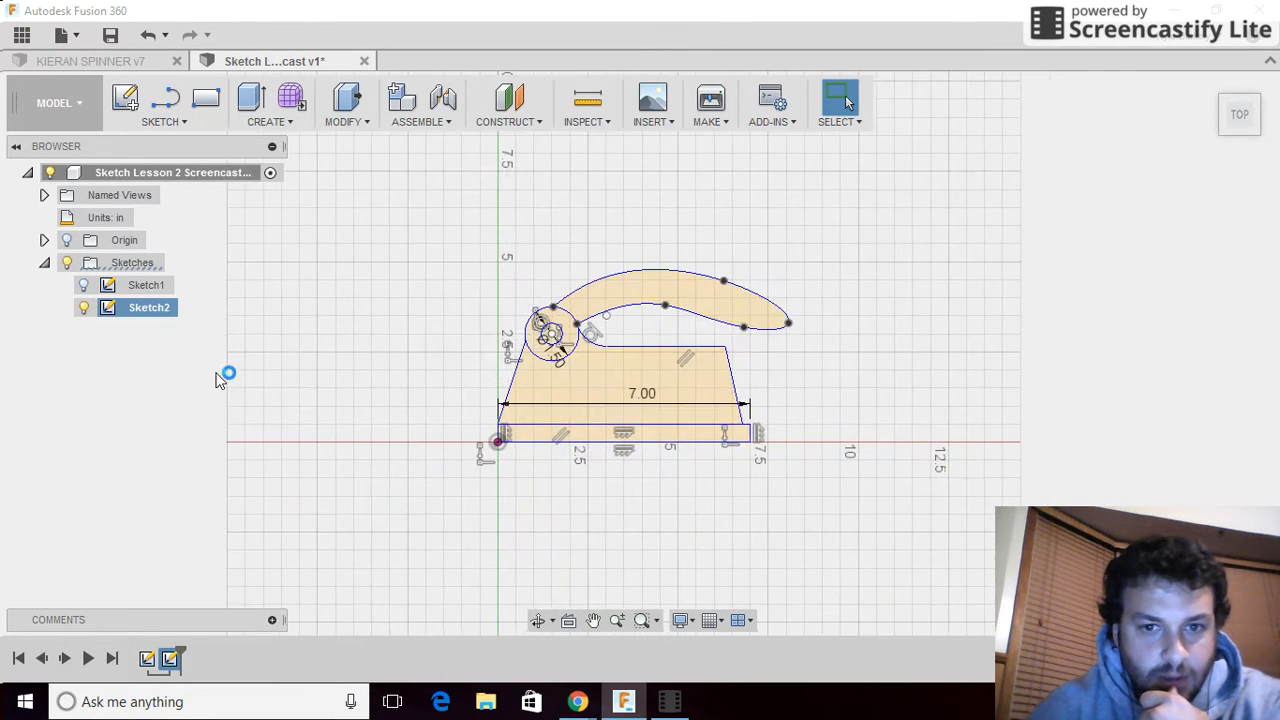
scroll(596, 352, up, 5)
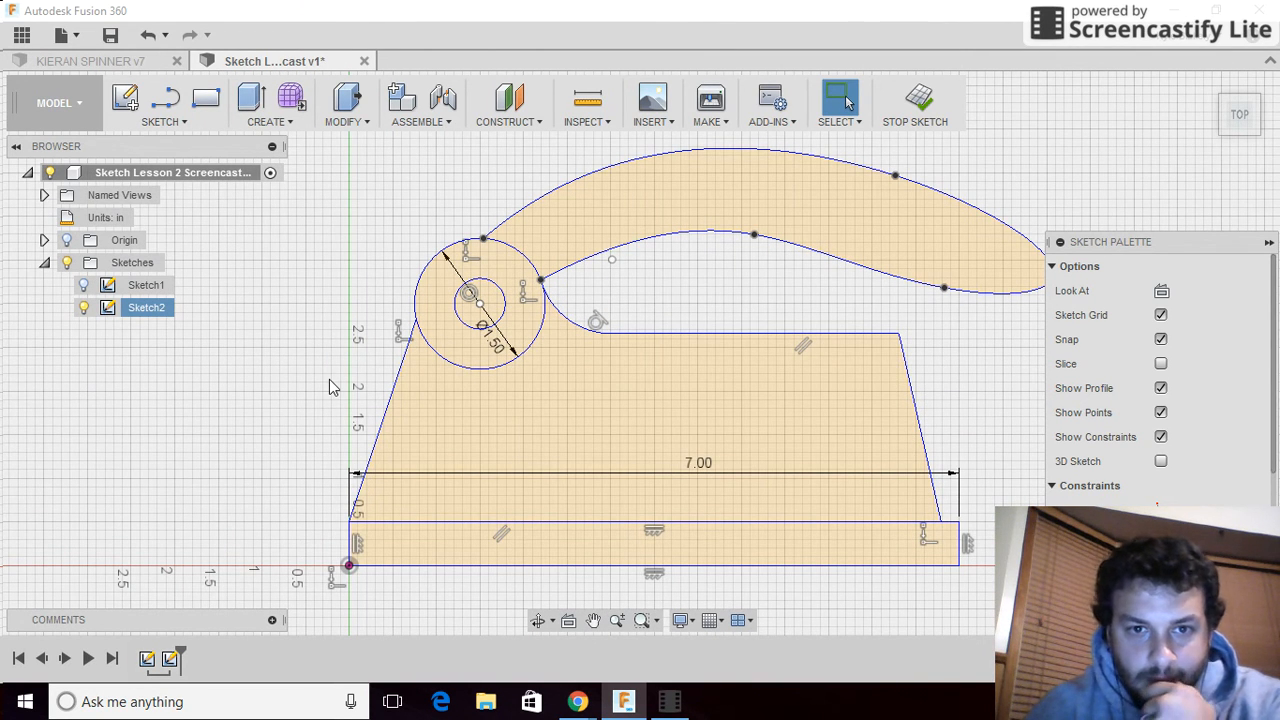
drag(540, 284, 532, 265)
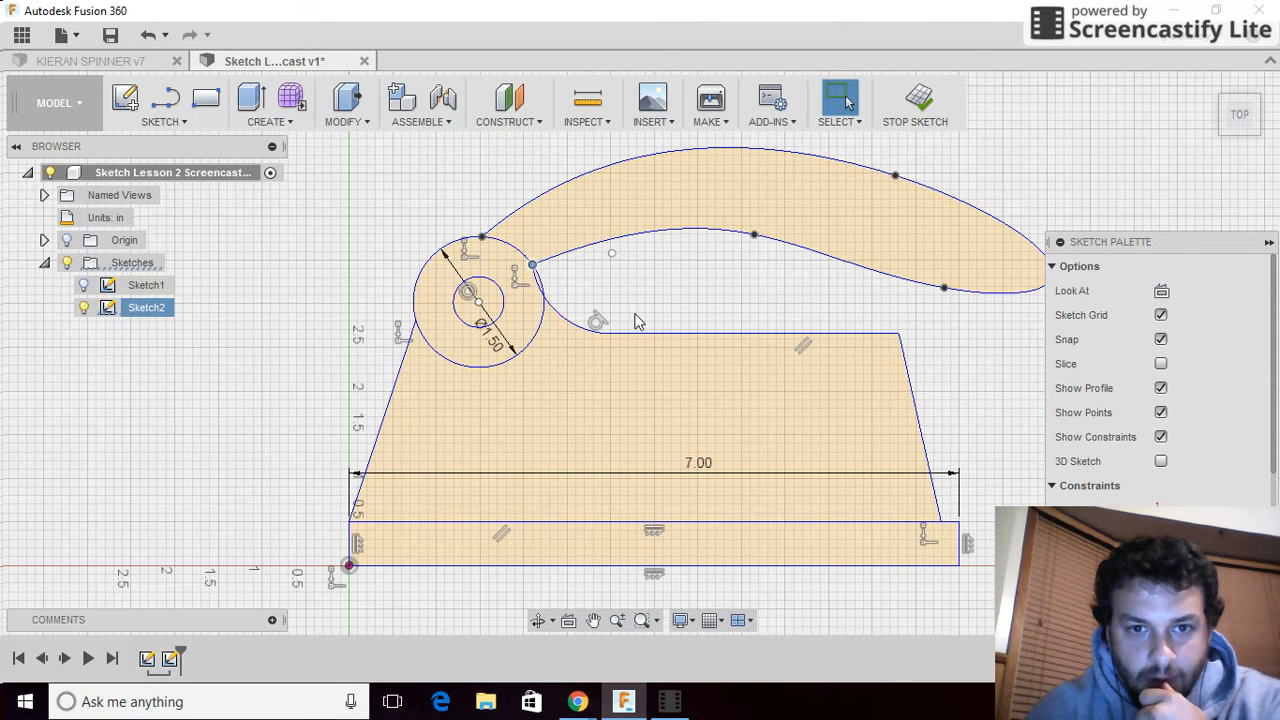
click(562, 319)
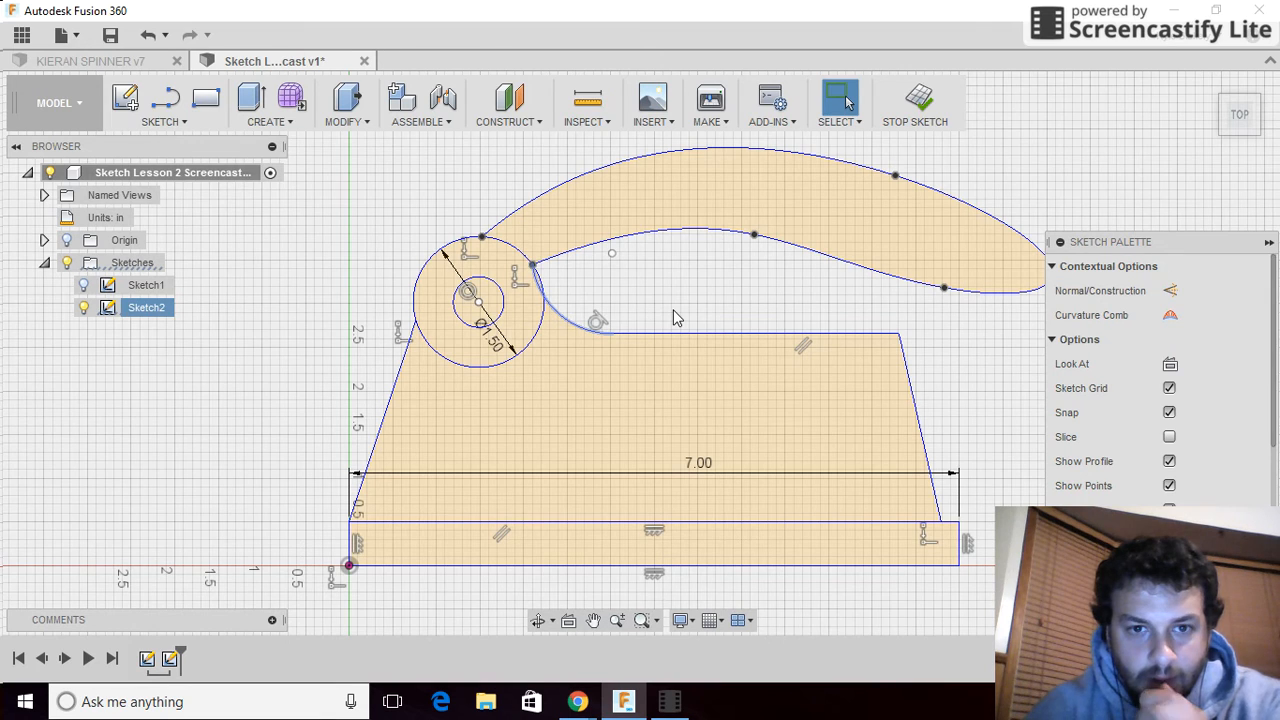
key(Delete)
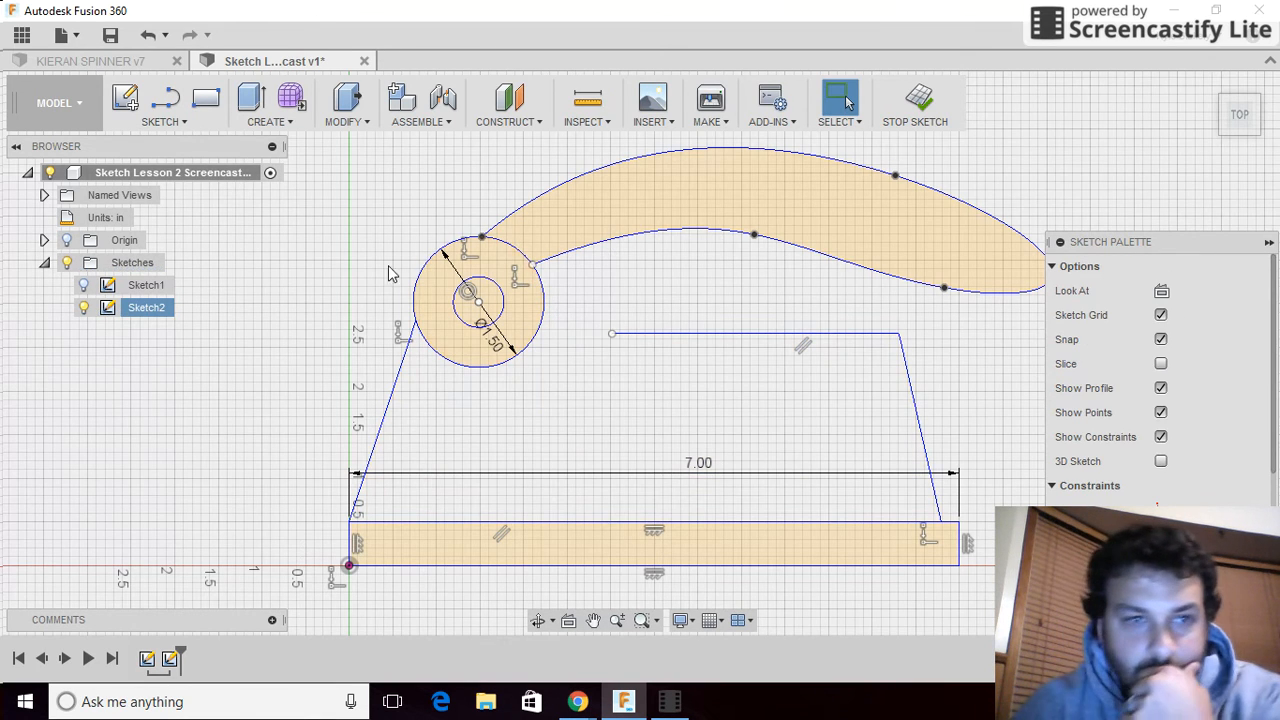
click(168, 121)
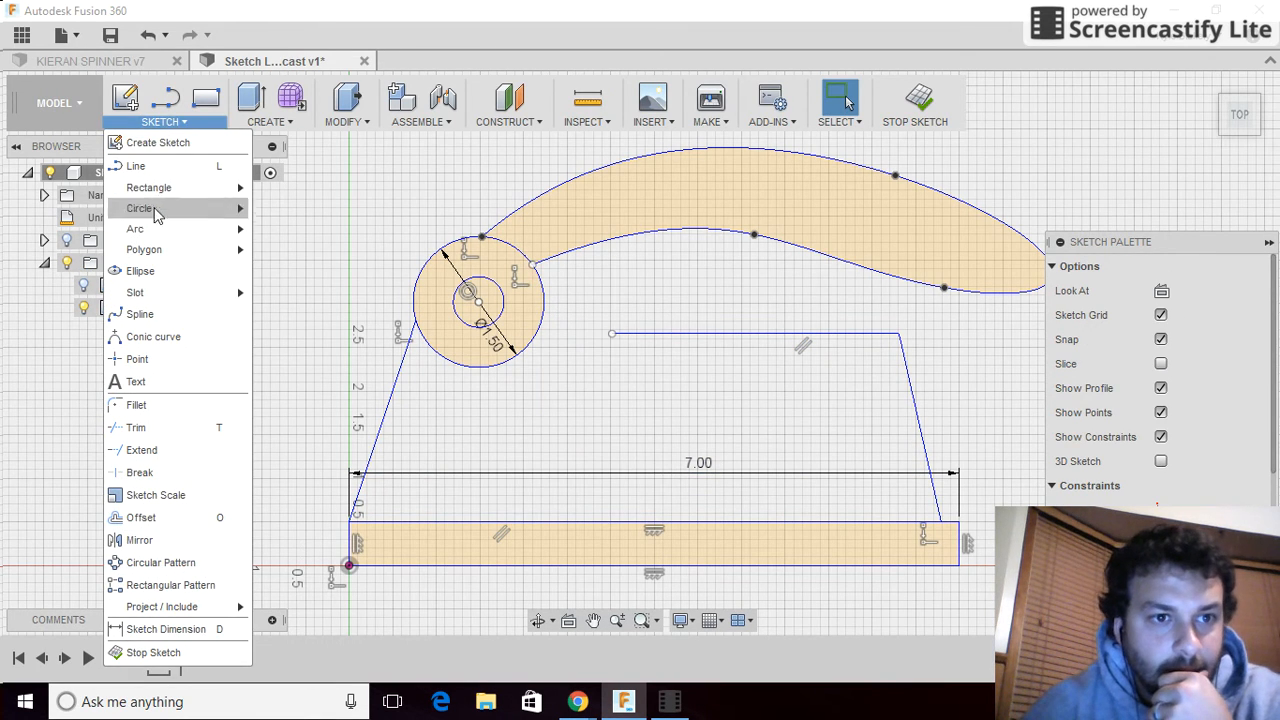
mouse_move(157, 237)
click(609, 340)
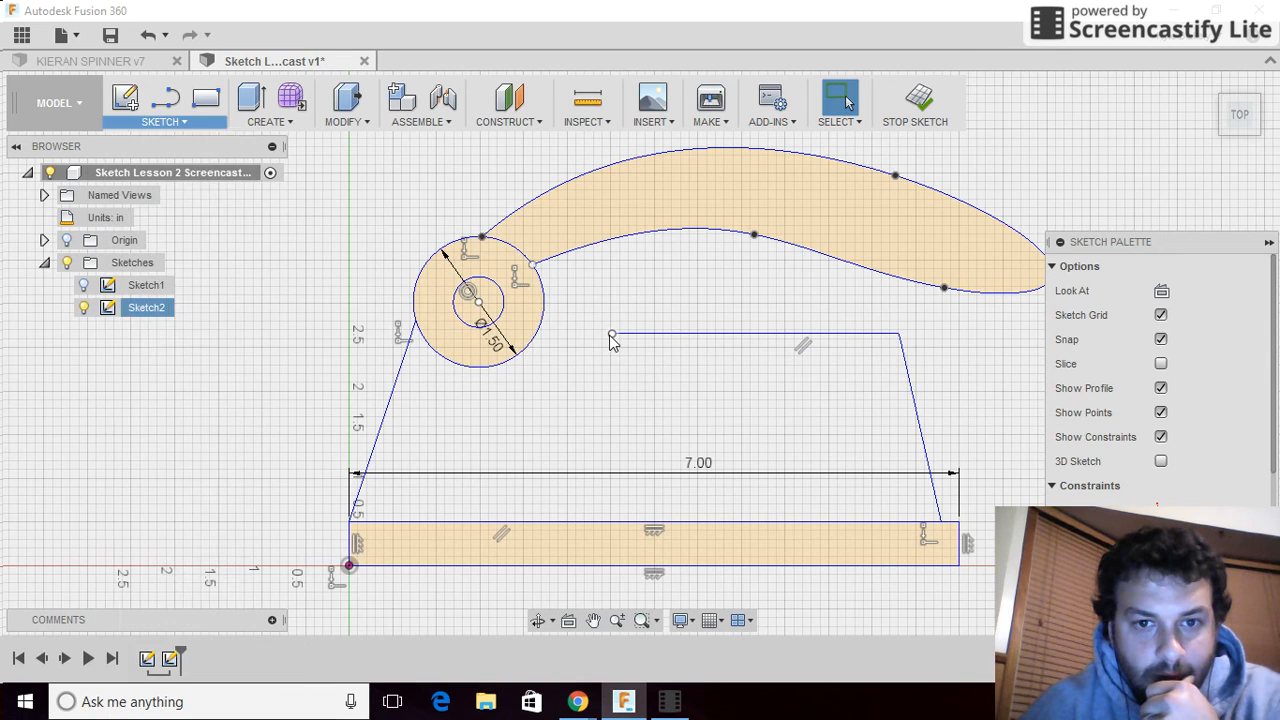
click(541, 294)
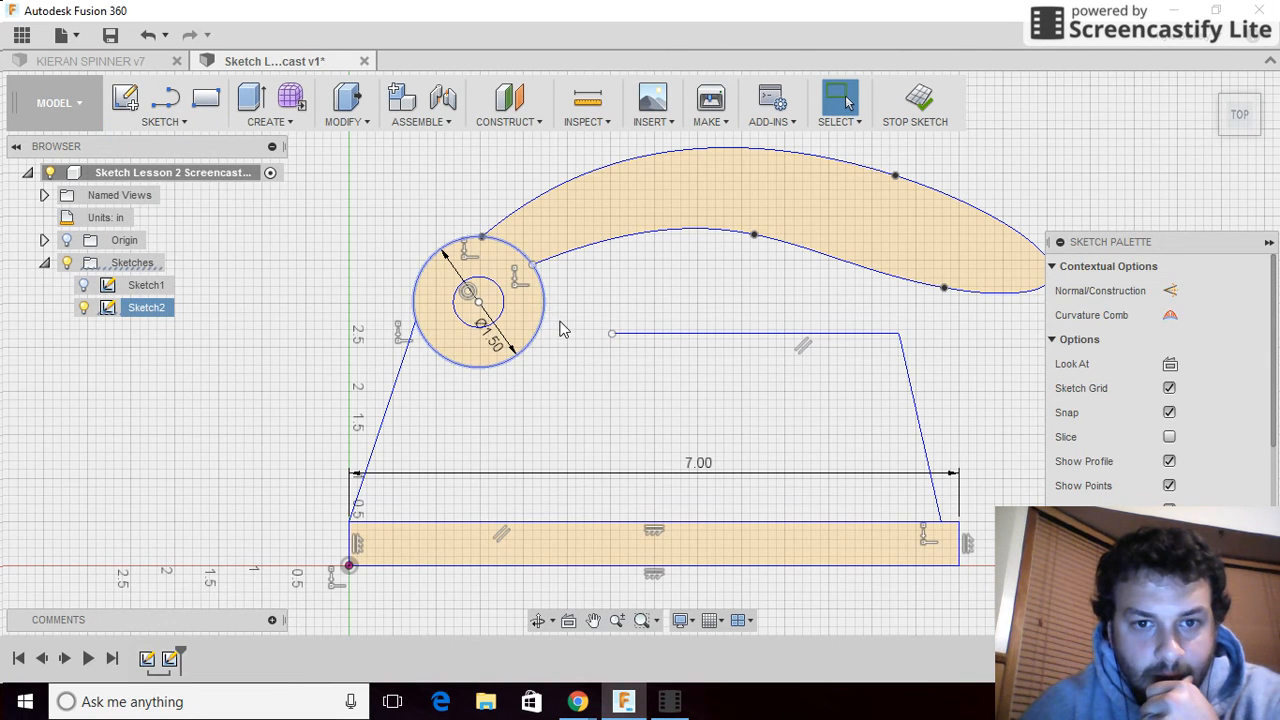
click(611, 340)
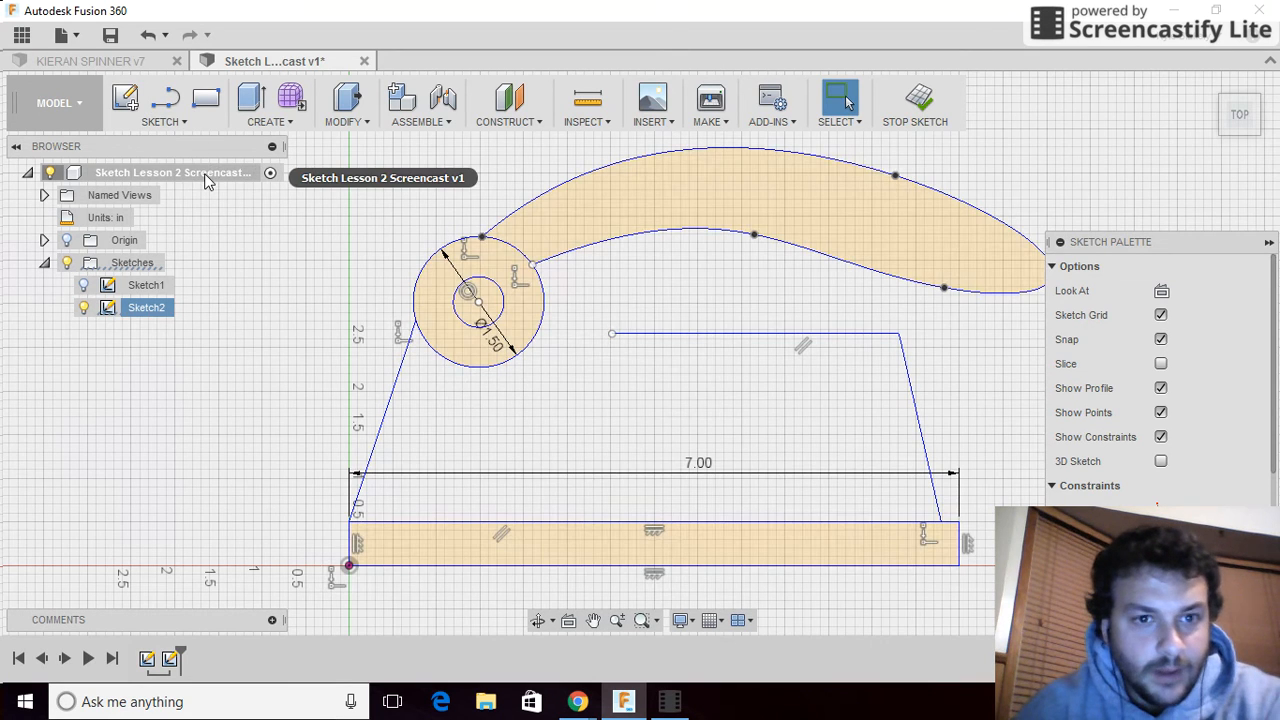
Draw a three-point arc from the circle's right side to the left end of the body's top line, curving tangent to that line.
click(169, 122)
mouse_move(222, 237)
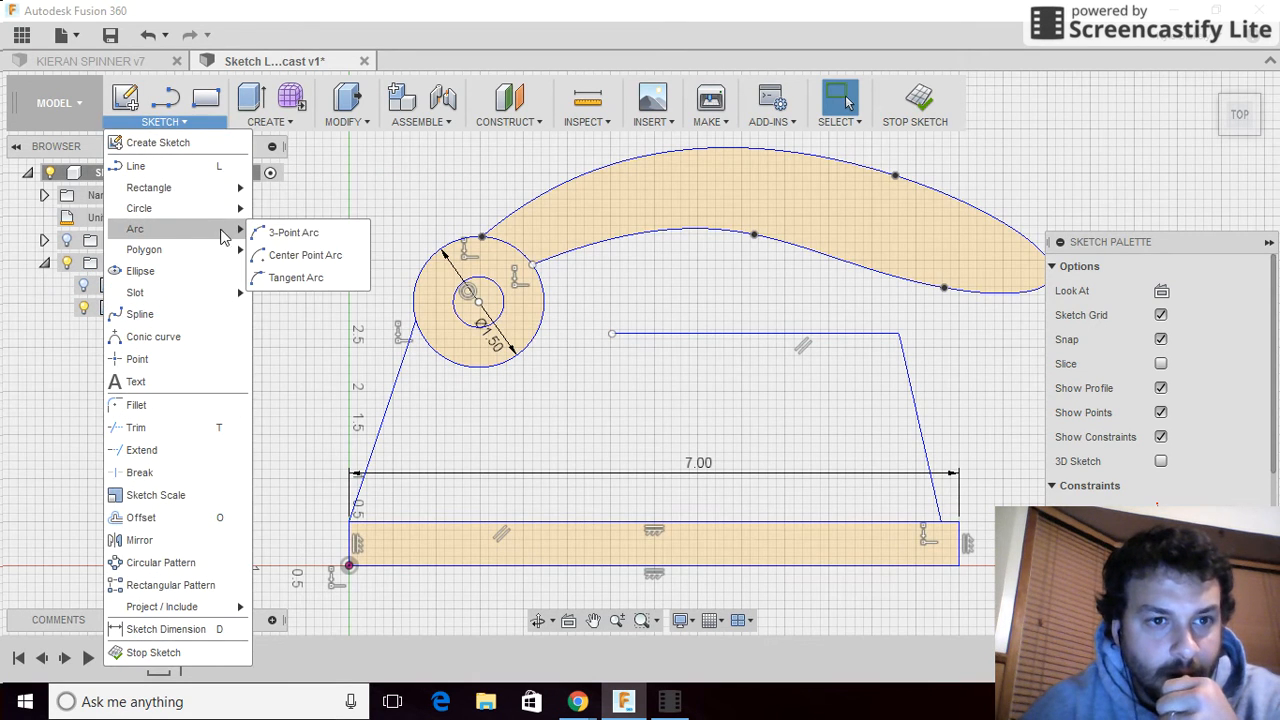
click(303, 255)
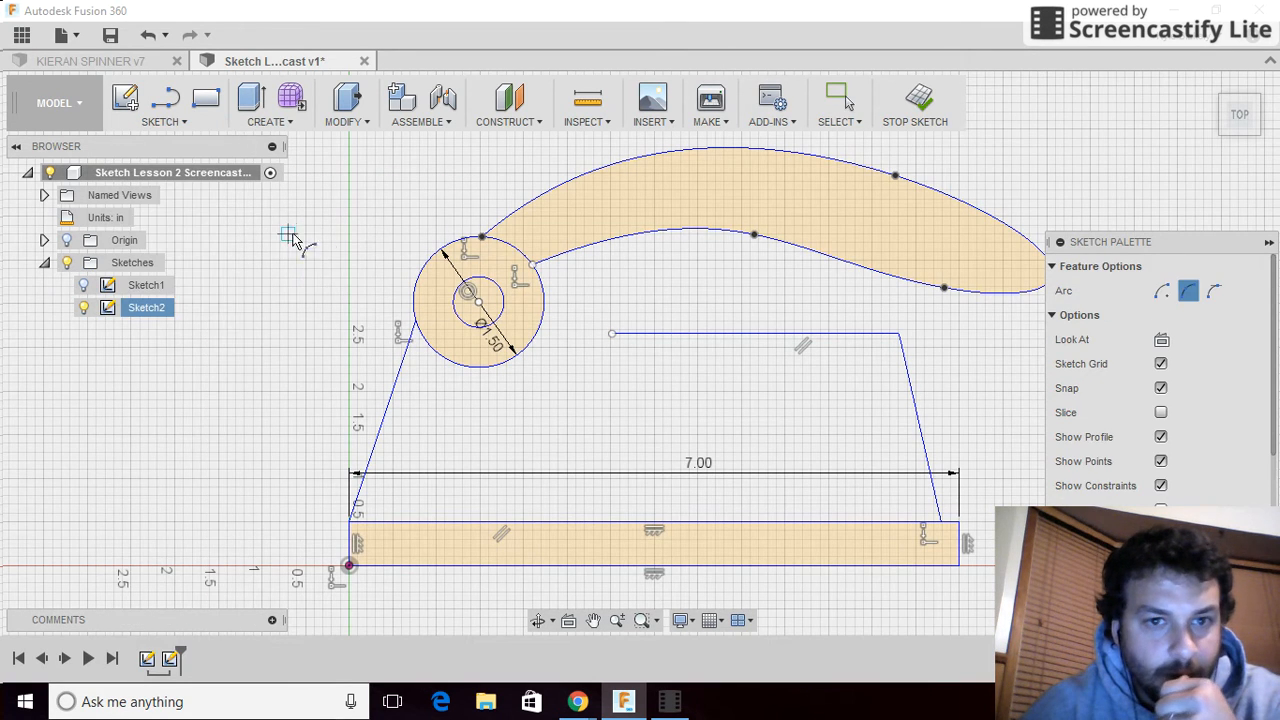
click(541, 289)
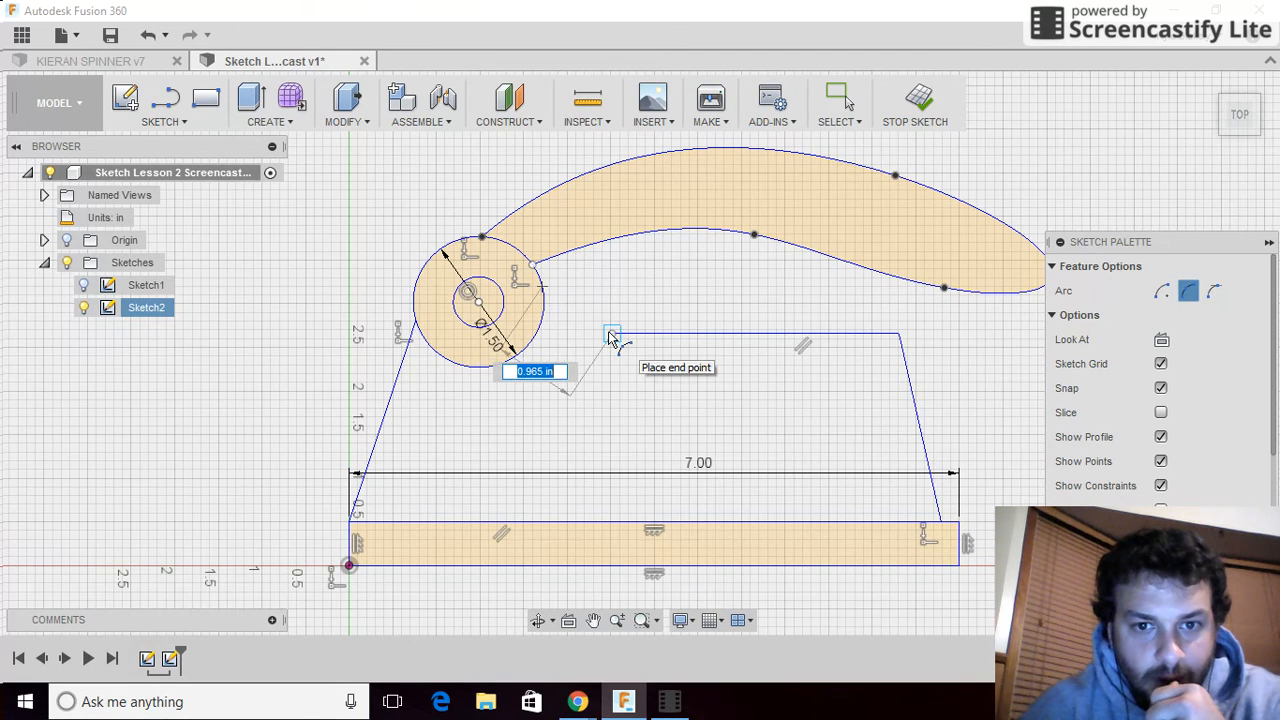
click(612, 335)
click(571, 329)
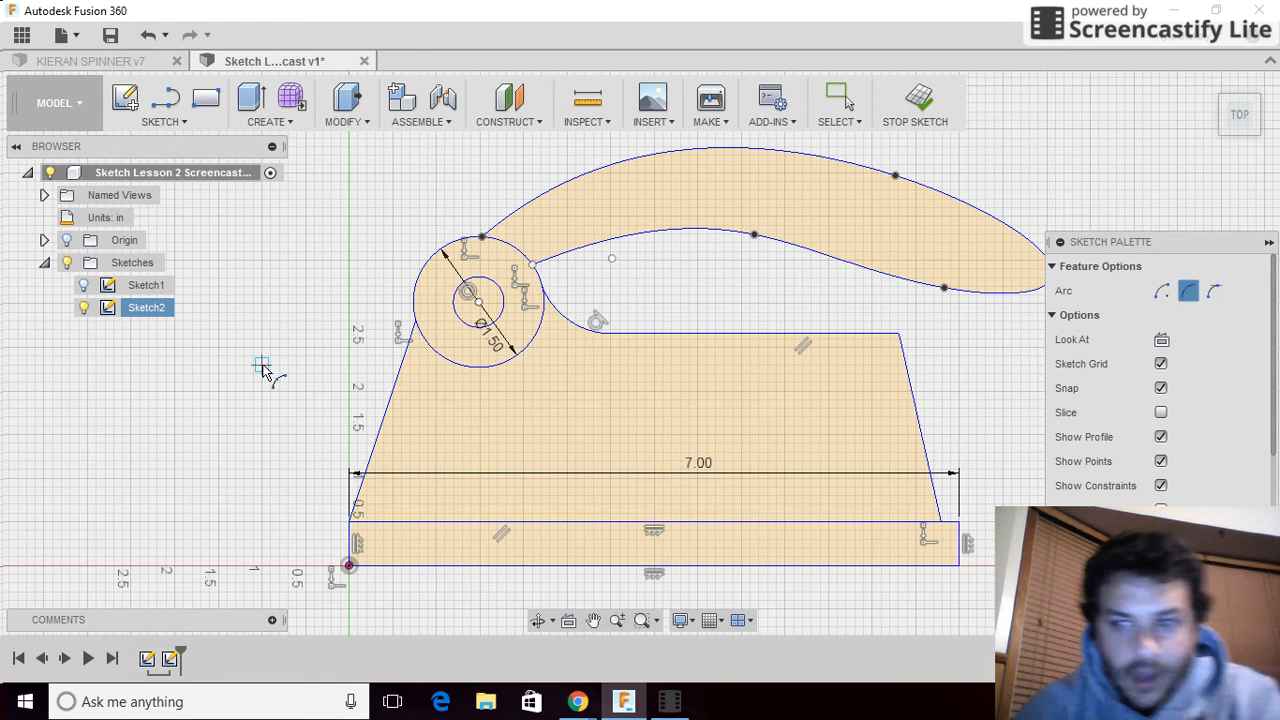
Finish the sketch and retest the body by moving its upper right corner slightly down.
click(915, 105)
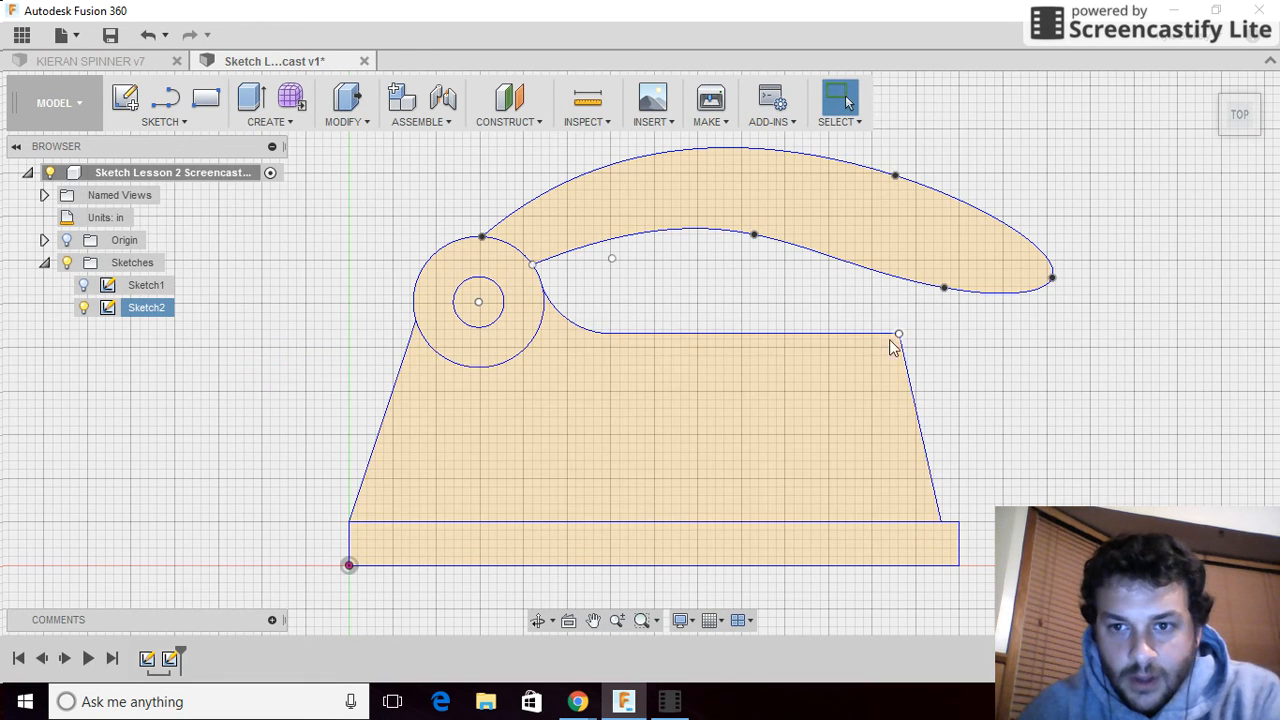
mouse_move(899, 338)
mouse_down()
mouse_move(863, 371)
mouse_move(943, 348)
mouse_move(899, 341)
mouse_up()
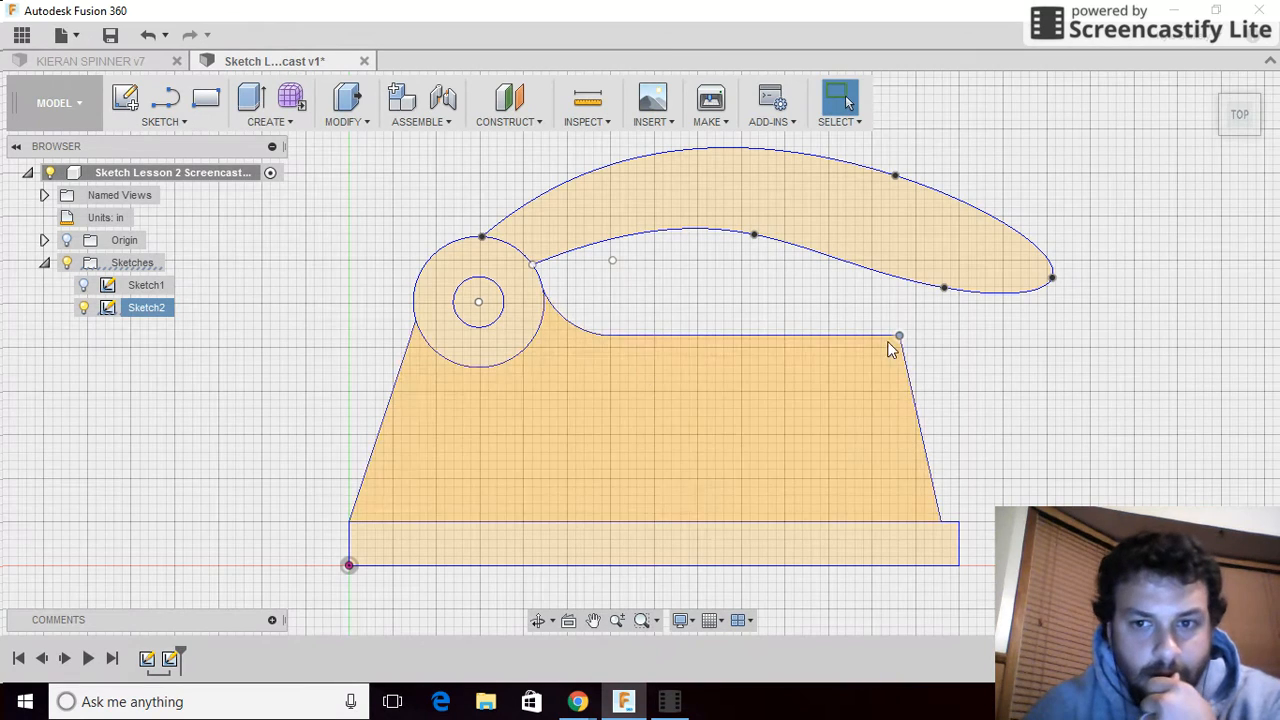
mouse_move(898, 338)
mouse_down()
mouse_move(863, 394)
mouse_move(868, 341)
mouse_move(843, 285)
mouse_move(880, 365)
mouse_move(897, 337)
mouse_up()
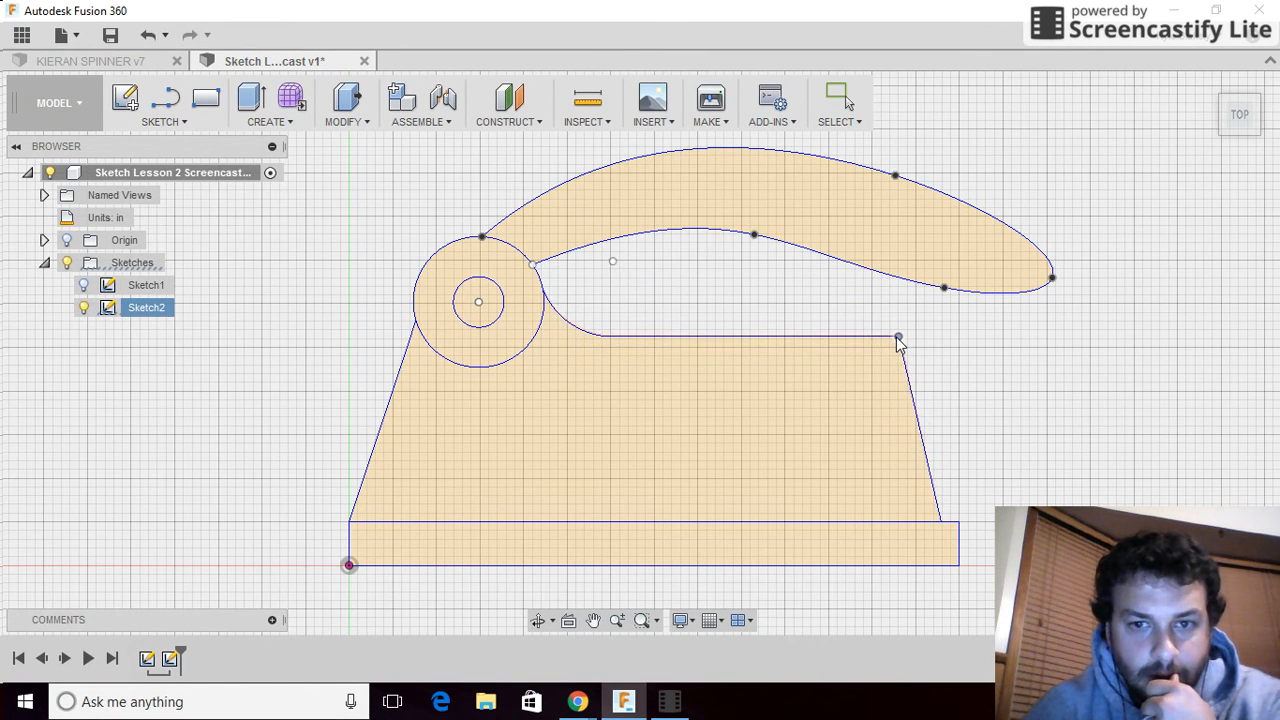
Reopen Sketch2 briefly, leave it, and show Sketch1 together with Sketch2 to compare the two irons.
right_click(146, 322)
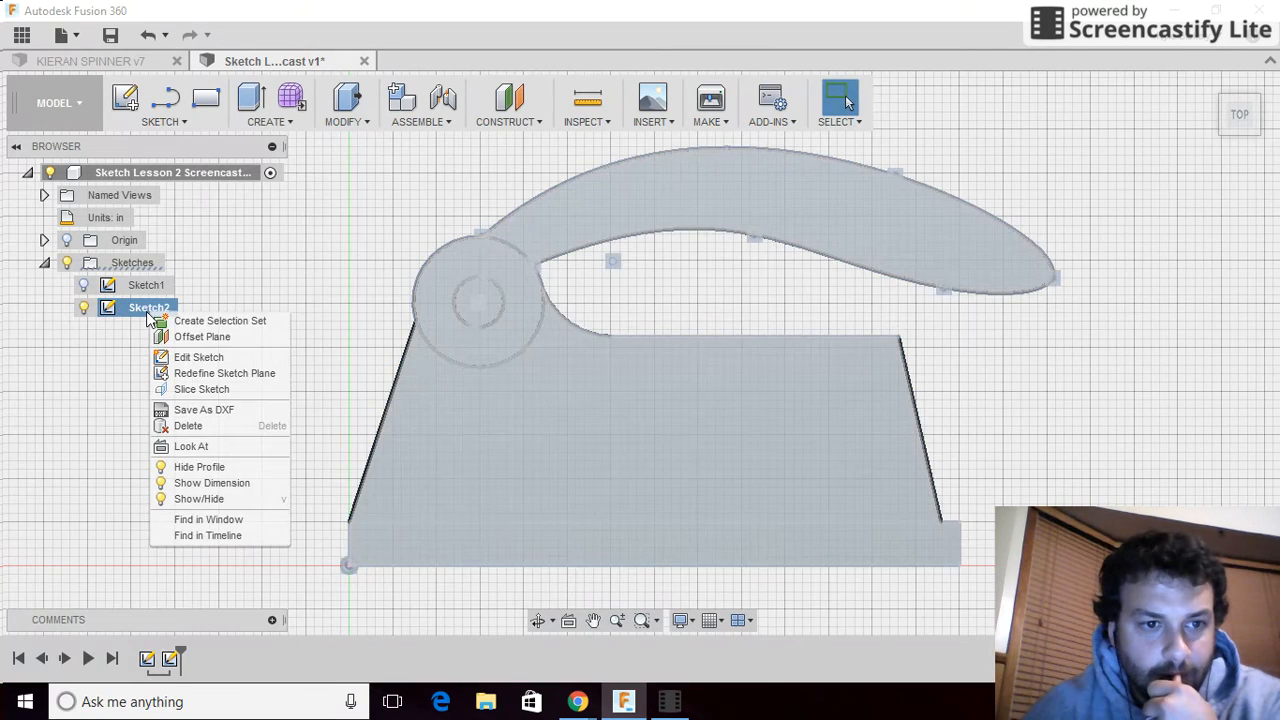
click(170, 355)
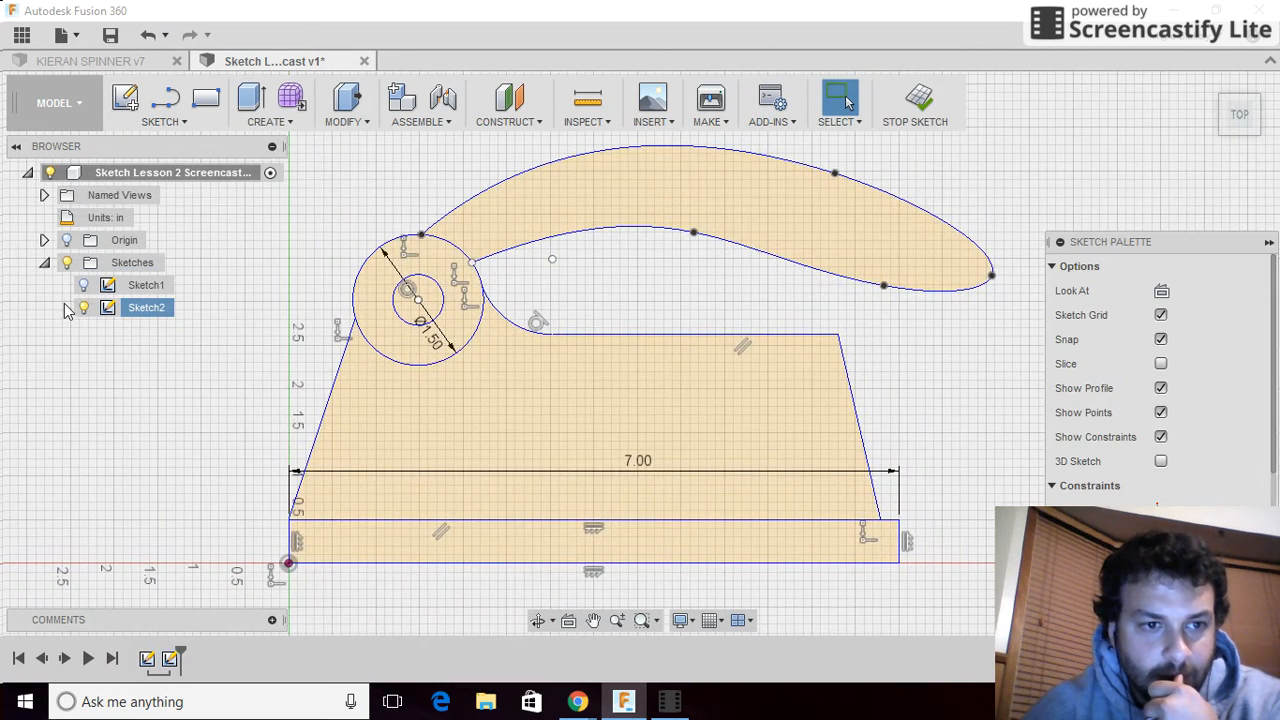
click(84, 308)
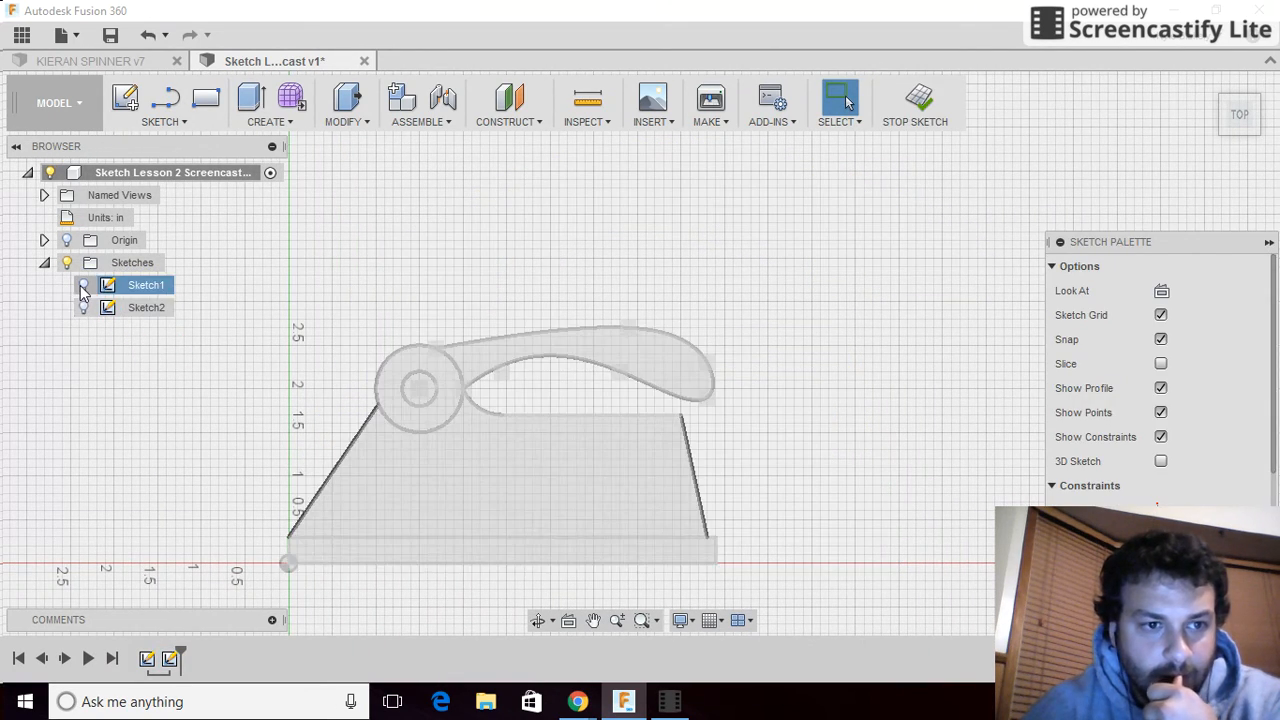
click(84, 285)
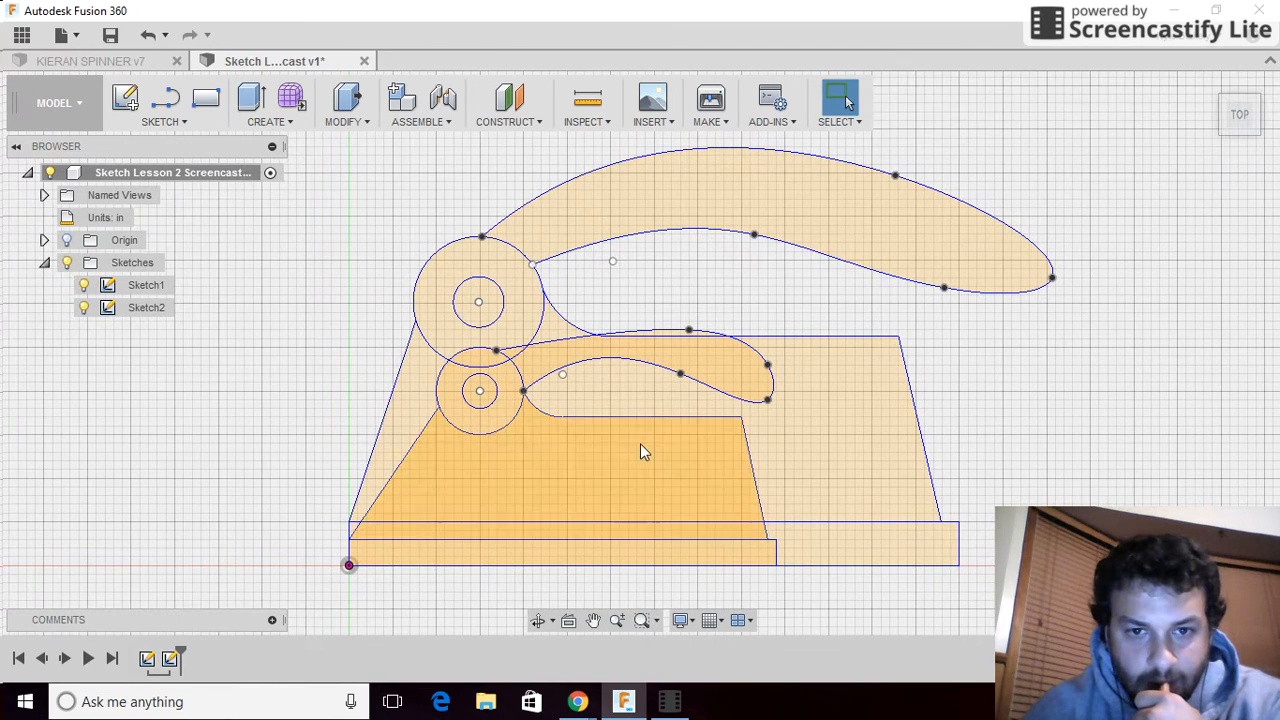
Hide Sketch2 and test Sketch1 by moving its body's upper right corner slightly down.
click(83, 308)
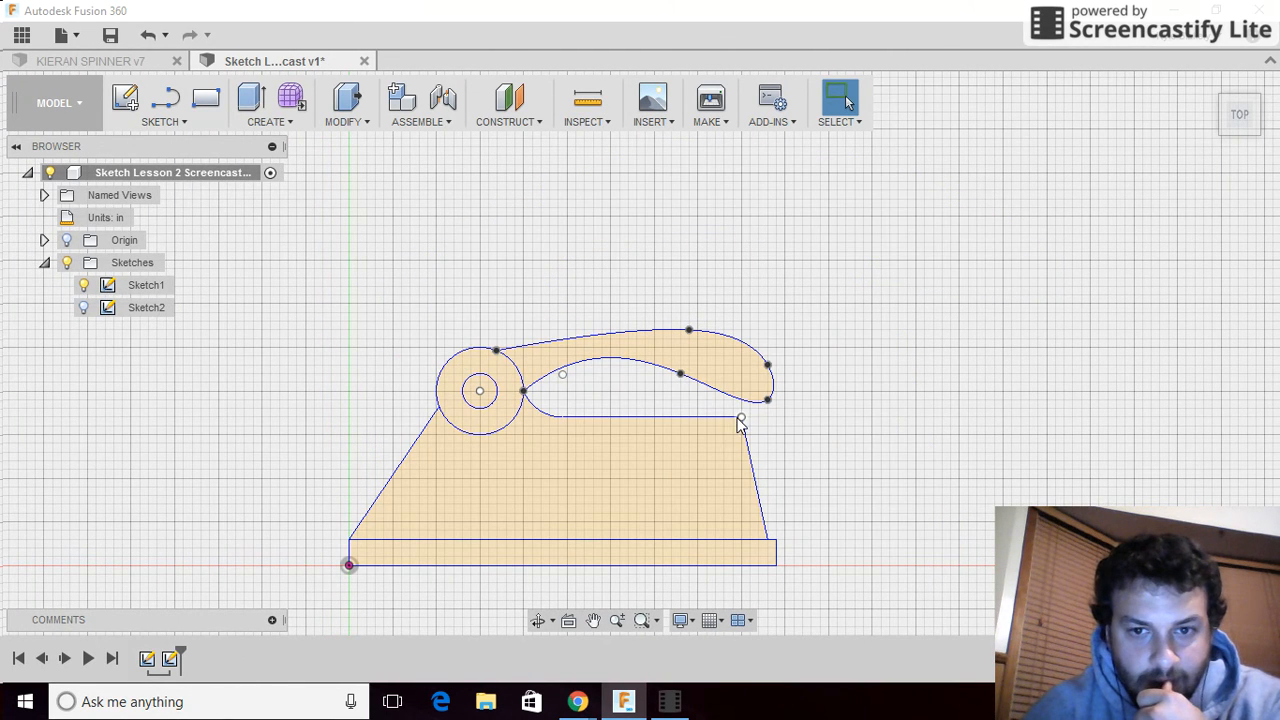
mouse_move(738, 420)
mouse_down()
mouse_move(660, 445)
mouse_move(690, 410)
mouse_move(646, 446)
mouse_move(573, 458)
mouse_move(634, 457)
mouse_move(741, 426)
mouse_up()
key(Escape)
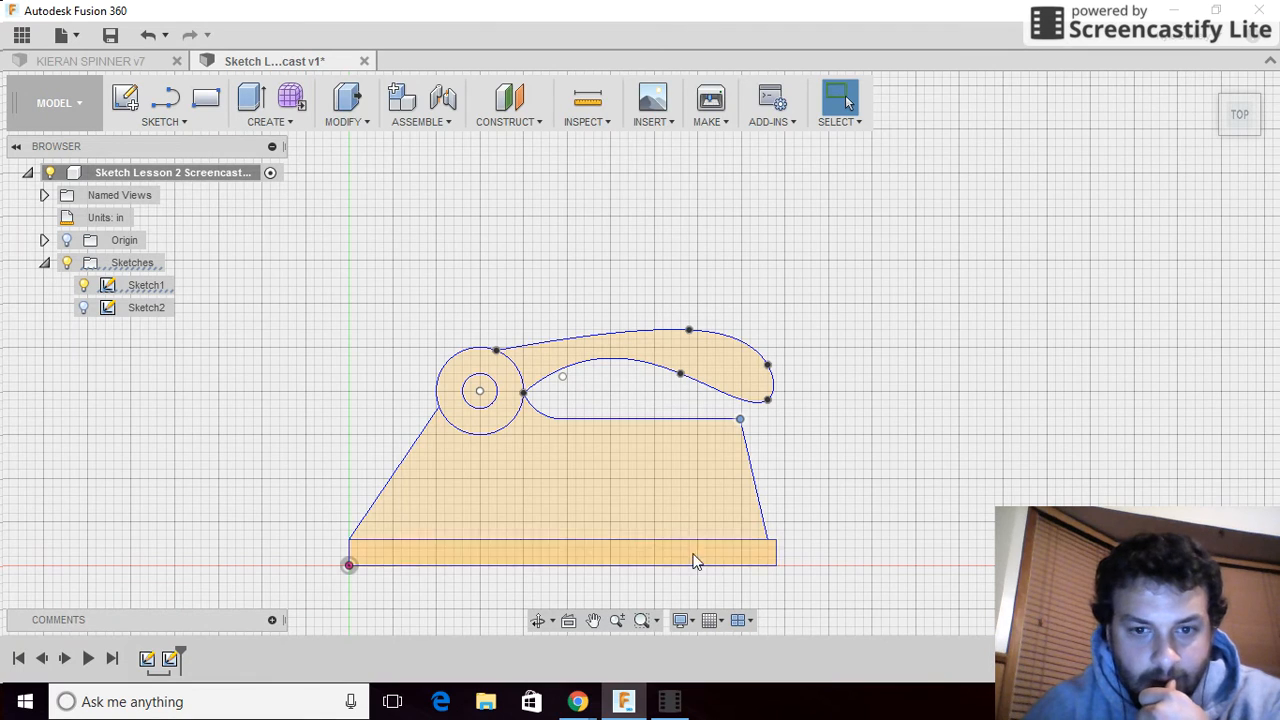
Show Sketch2 in place of Sketch1 and move the upper right corner of its body slightly down.
click(83, 309)
click(83, 287)
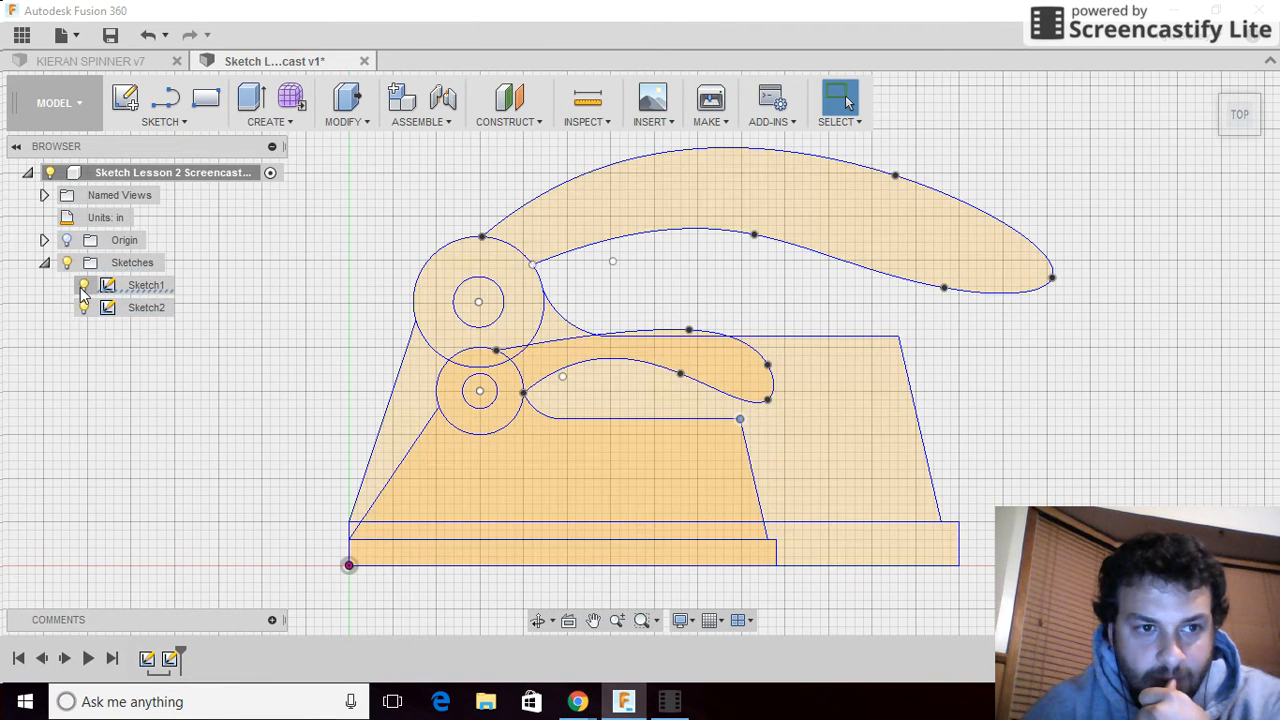
click(83, 307)
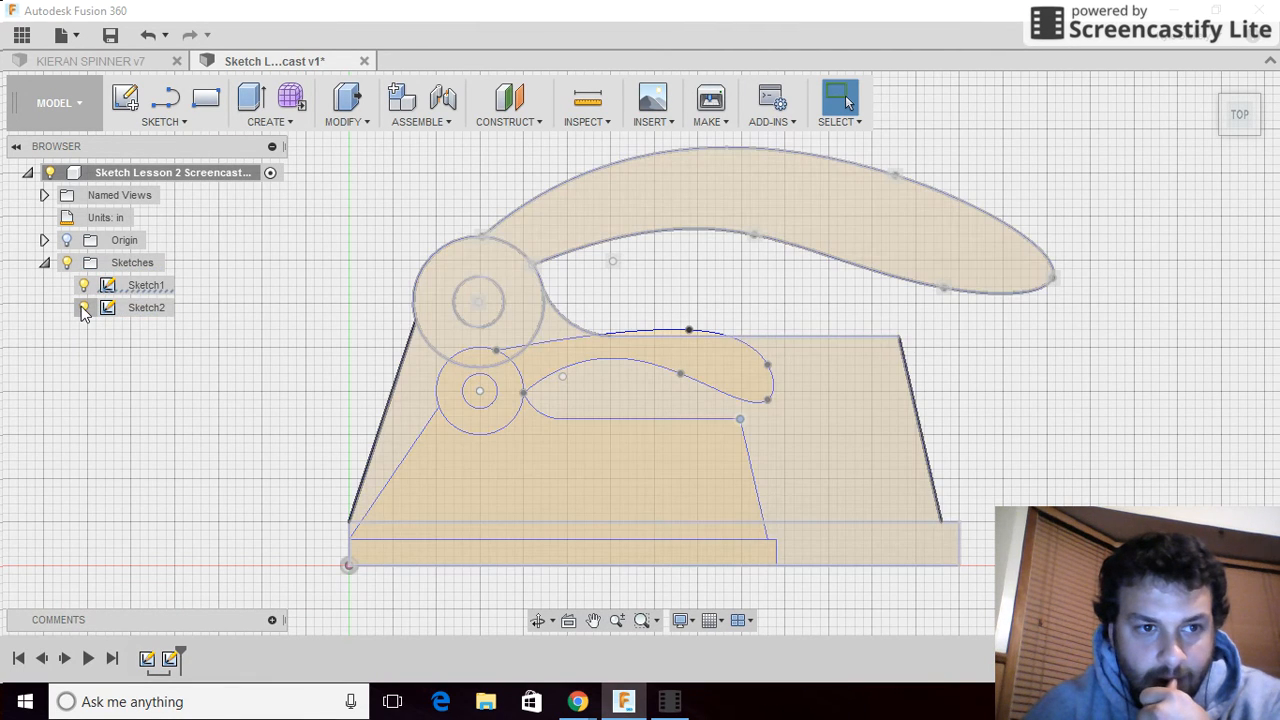
click(82, 285)
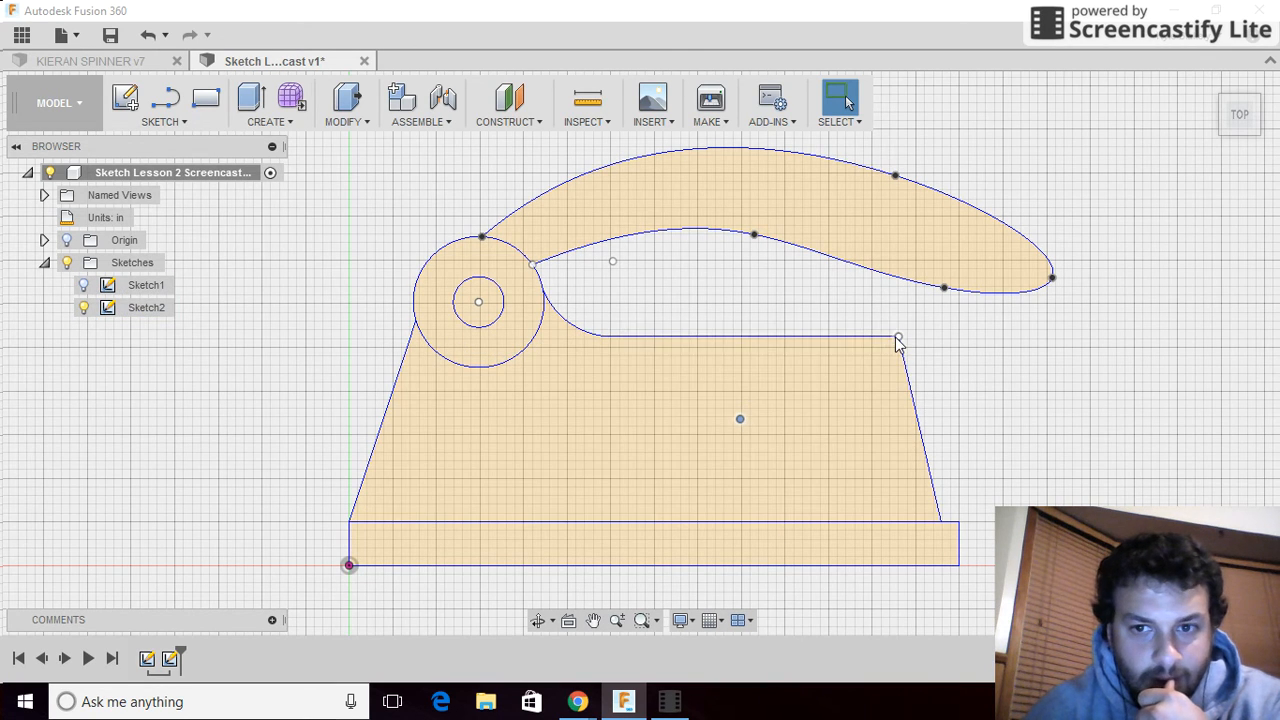
mouse_move(898, 338)
mouse_down()
mouse_move(757, 383)
mouse_move(897, 344)
mouse_up()
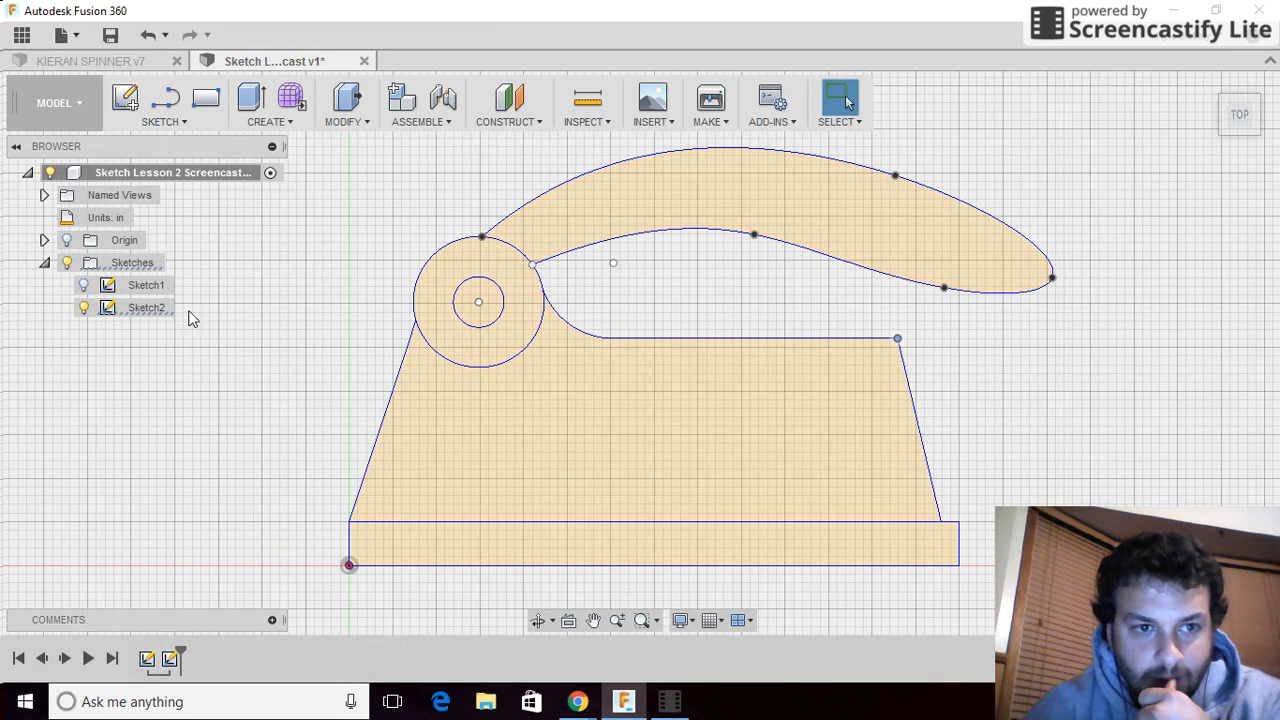
Open Sketch2 for editing and compare its constraints with the self-check picture on the Autodesk Intermediate Sketching page in Chrome.
right_click(141, 308)
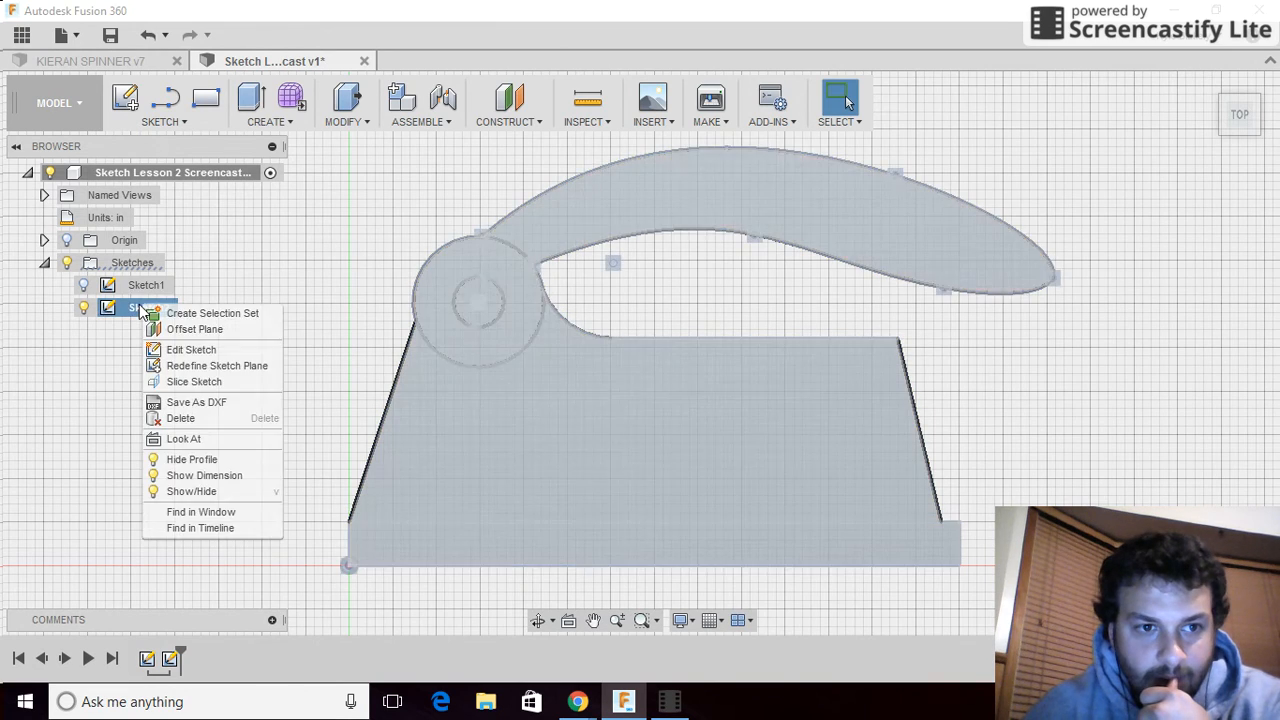
click(190, 349)
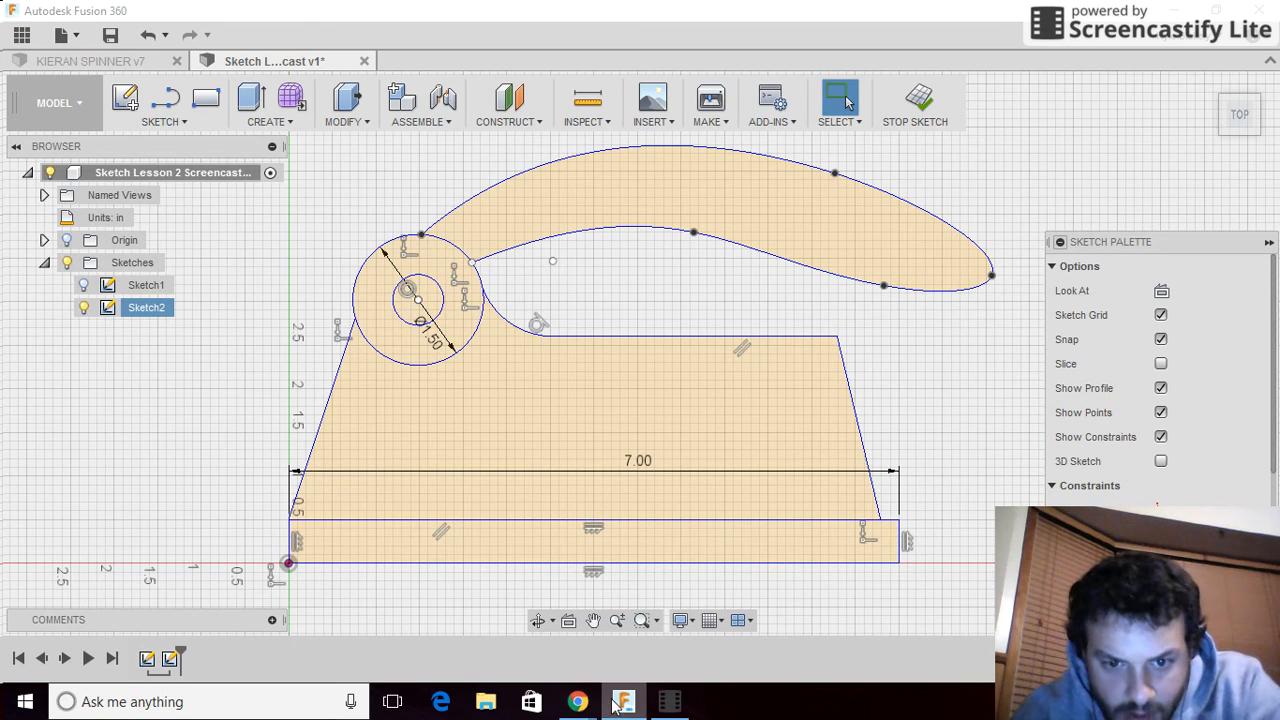
mouse_move(577, 703)
click(480, 628)
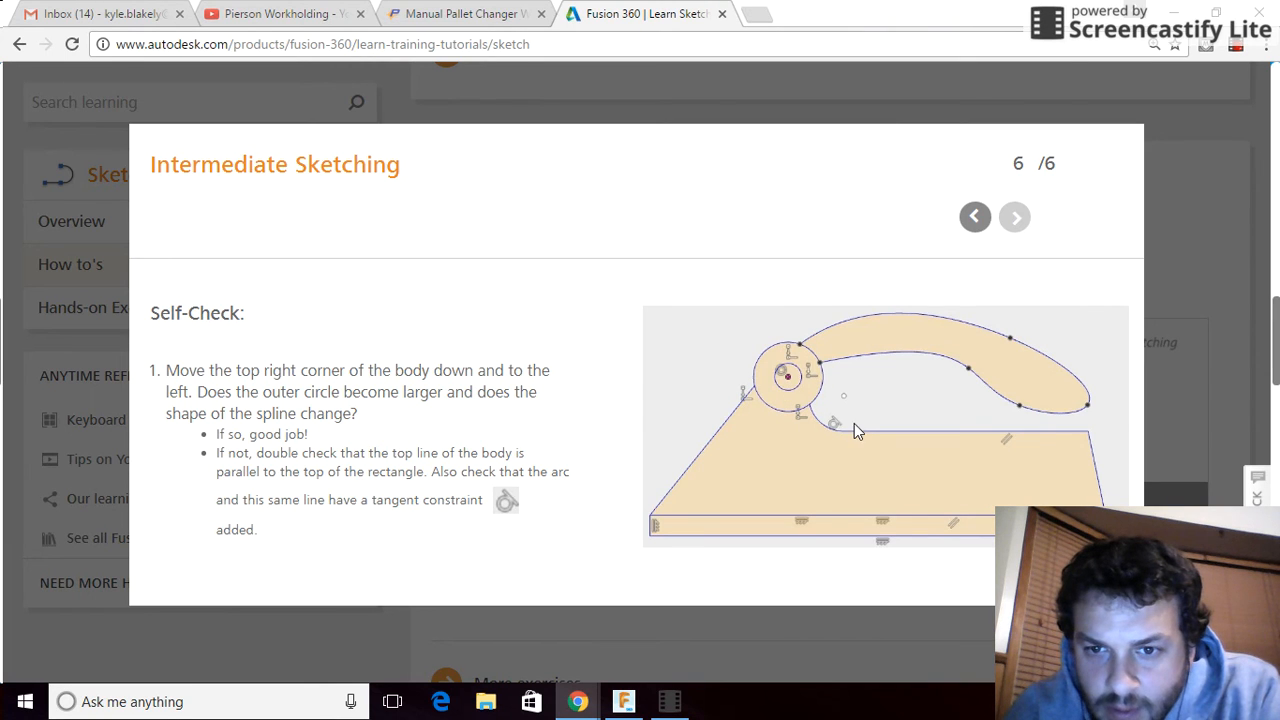
click(616, 704)
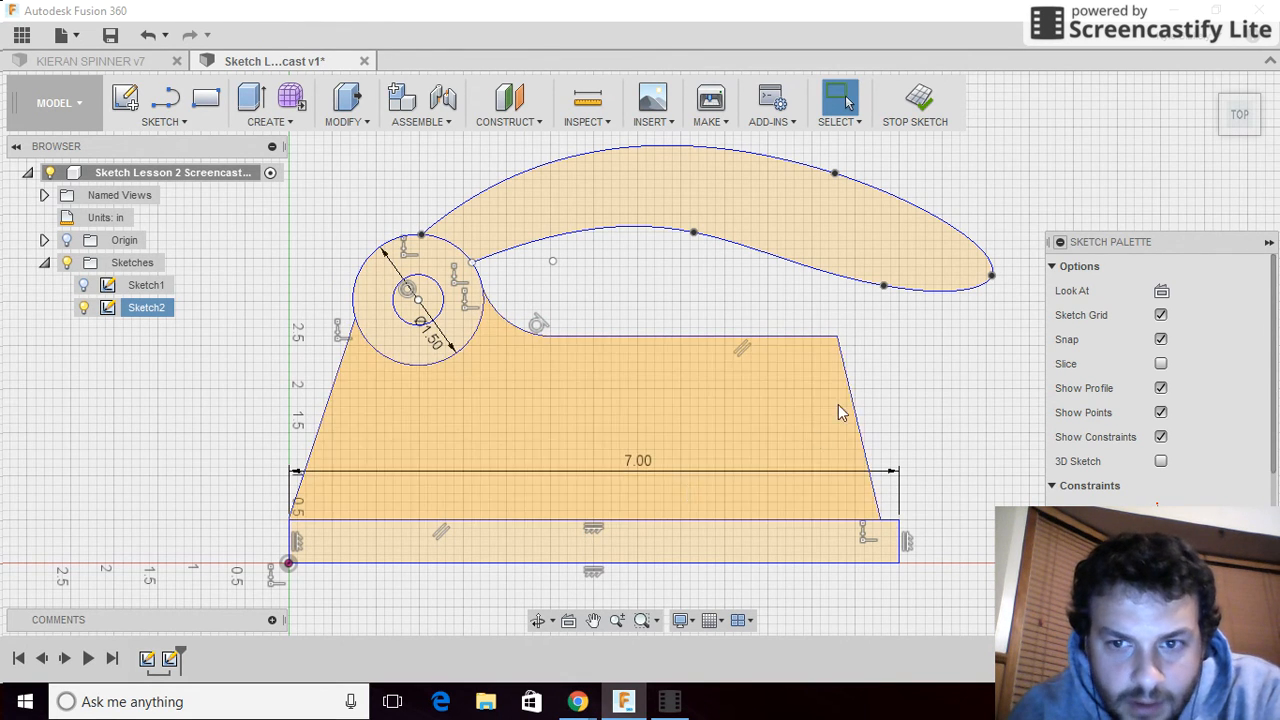
Finish the sketch and nudge the body's upper right corner slightly back up.
click(915, 100)
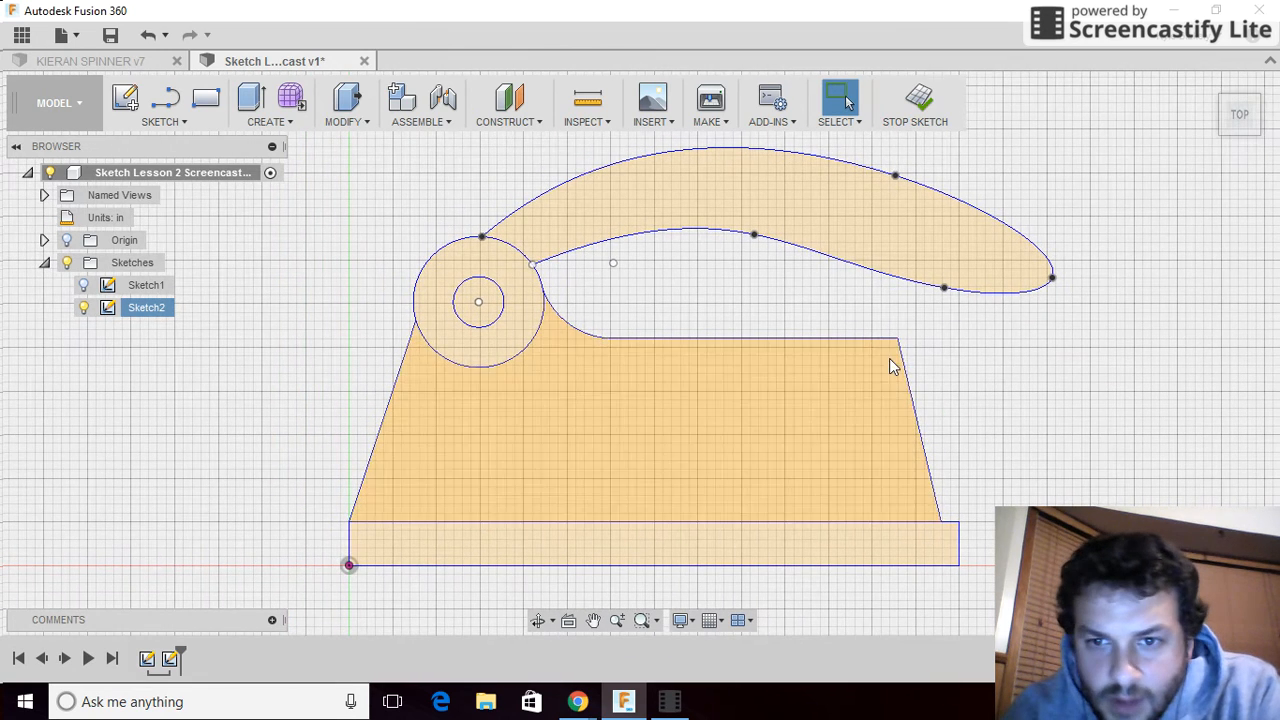
mouse_move(884, 360)
mouse_down()
mouse_move(826, 384)
mouse_move(897, 354)
mouse_move(899, 338)
mouse_up()
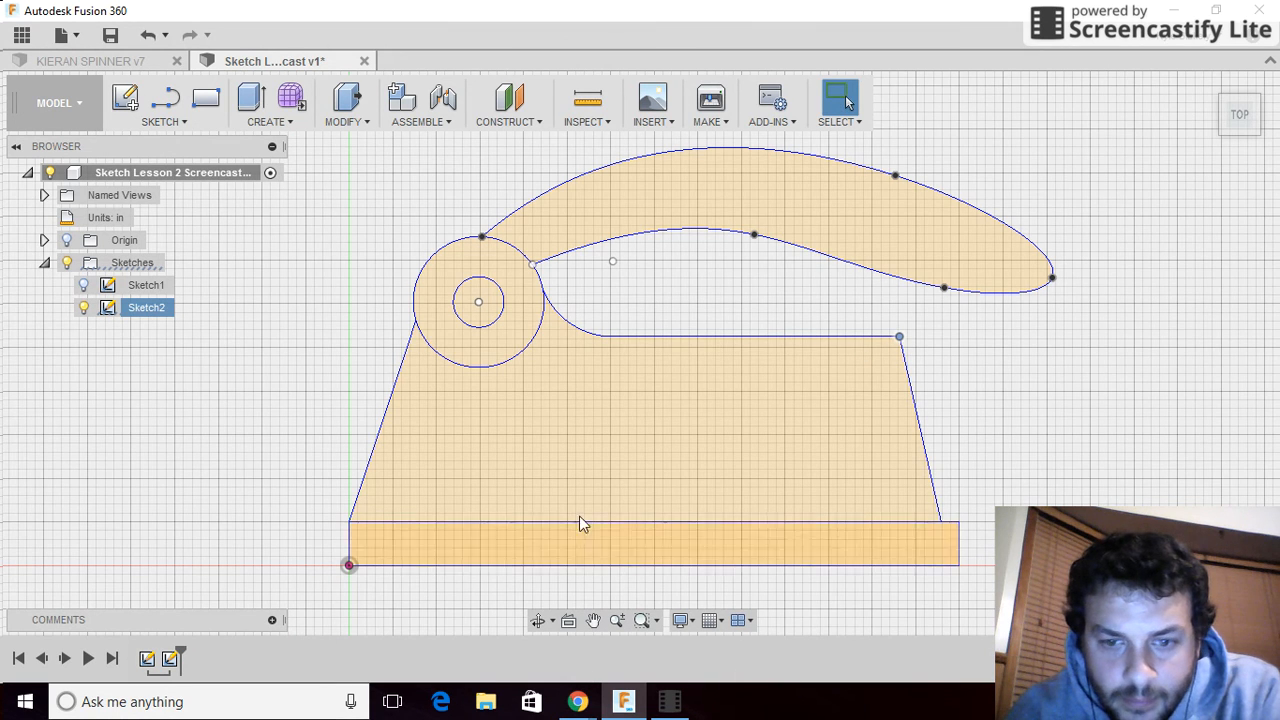
Show Sketch1 in place of Sketch2 and move its body's upper right corner slightly down and to the right.
click(84, 307)
click(83, 286)
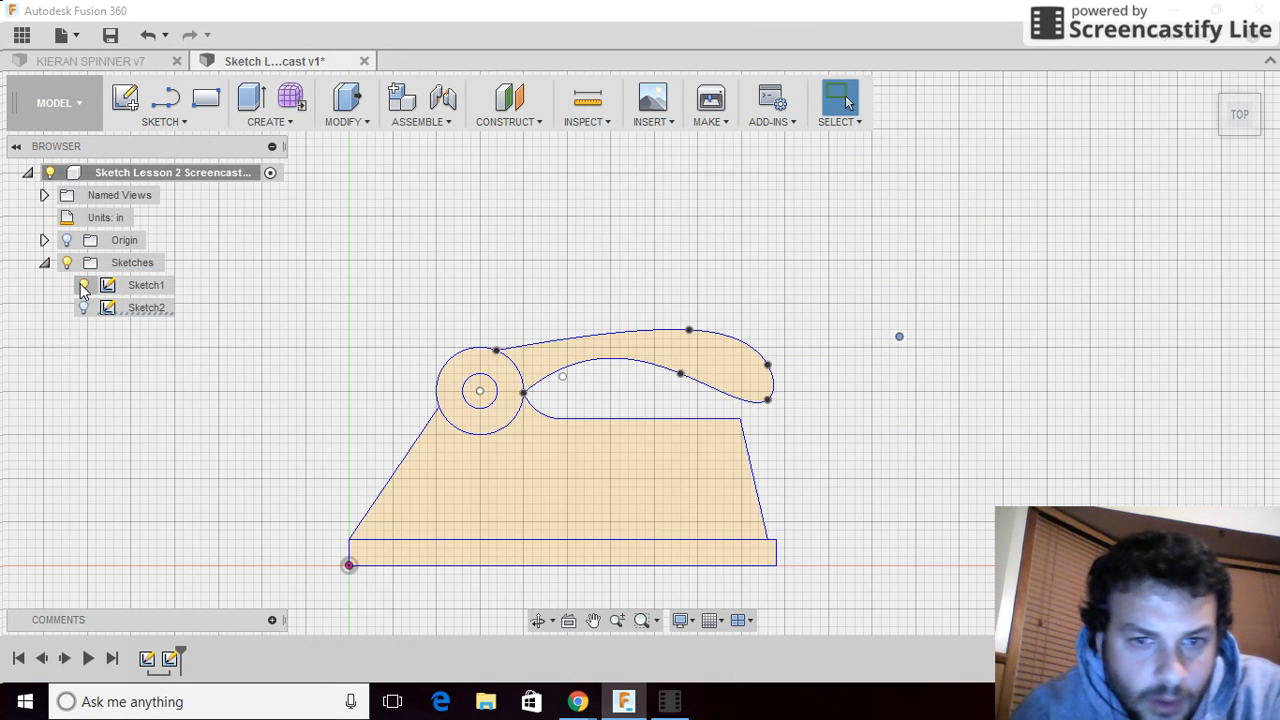
scroll(951, 423, down, 2)
scroll(874, 420, up, 2)
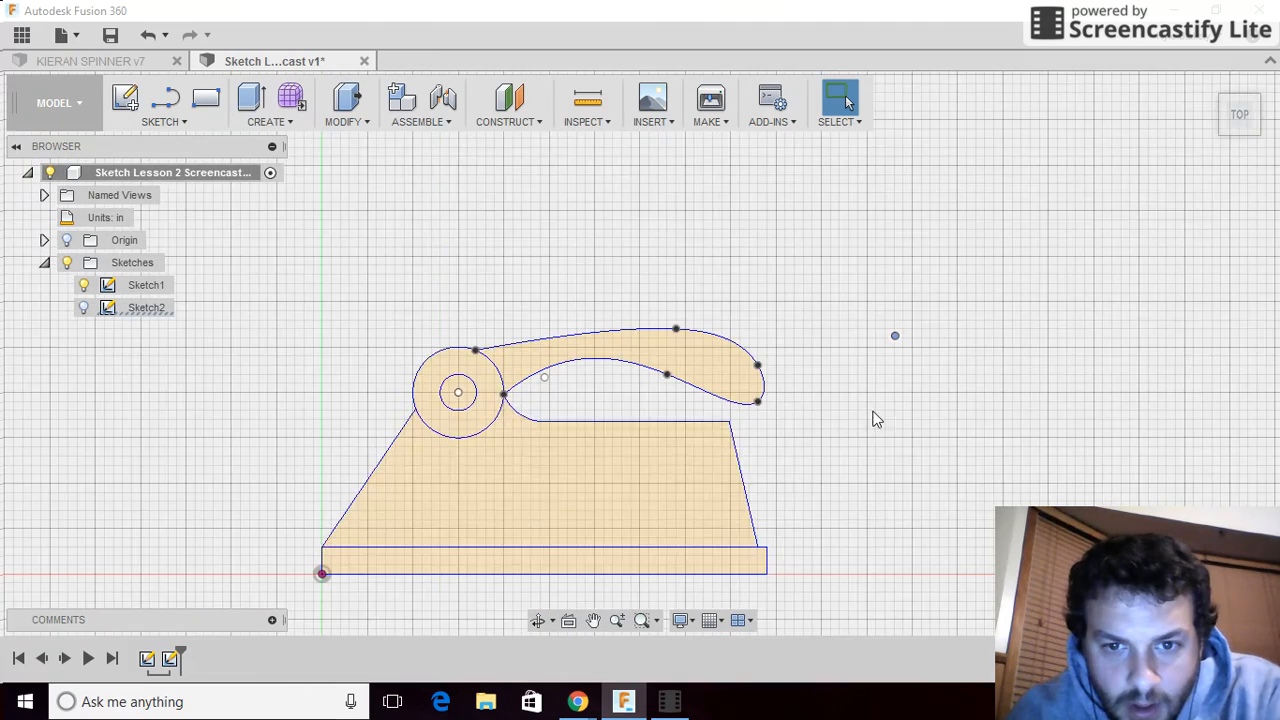
scroll(871, 420, down, 3)
scroll(755, 535, up, 4)
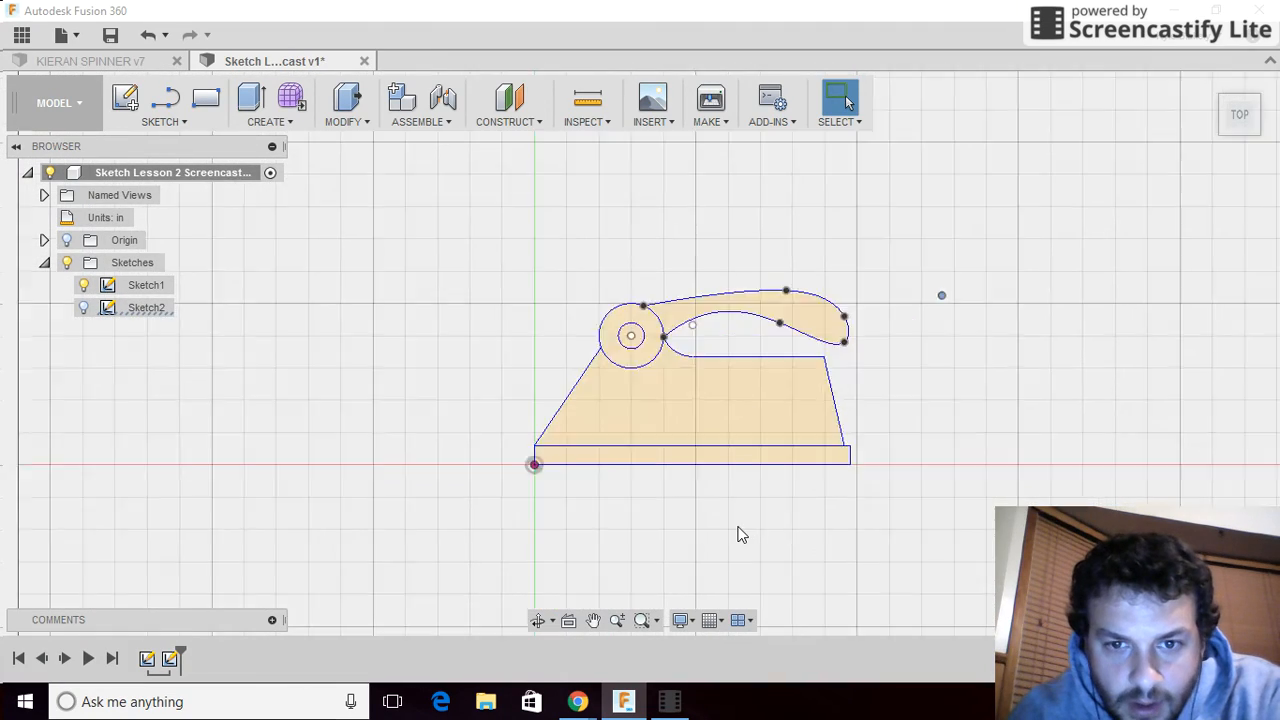
scroll(762, 480, down, 1)
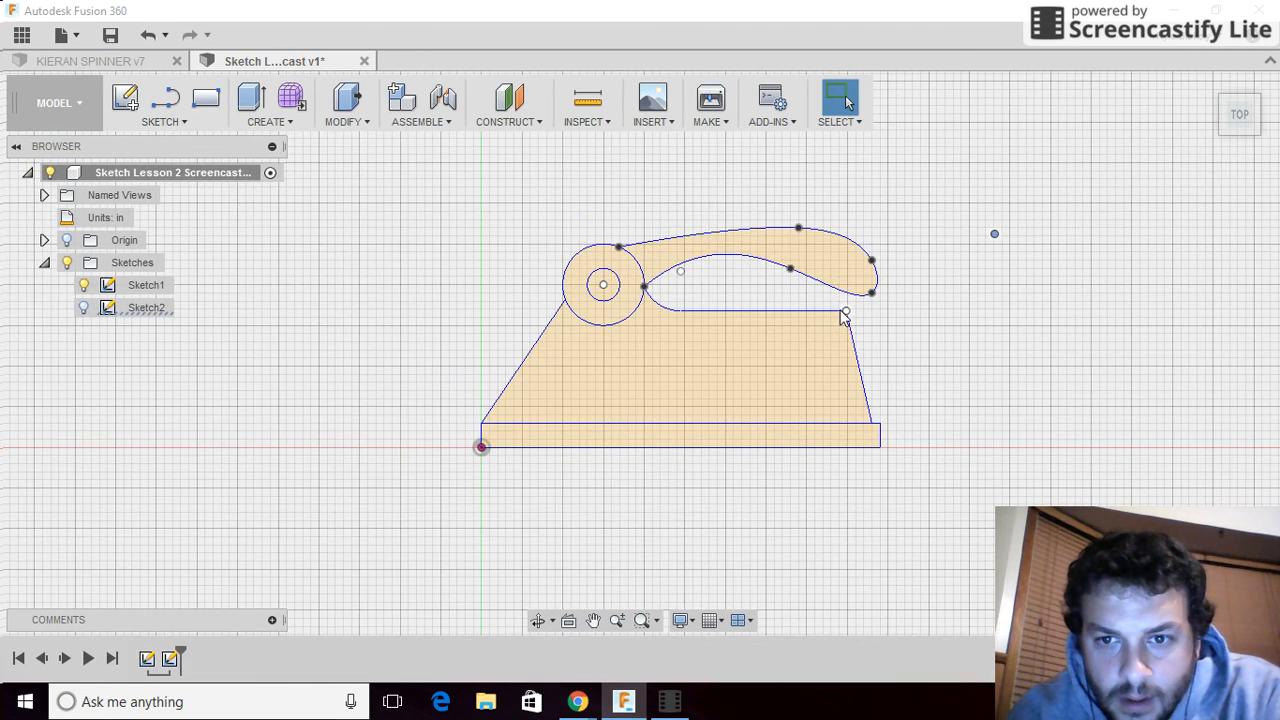
mouse_move(845, 315)
mouse_down()
mouse_move(814, 338)
mouse_move(851, 322)
mouse_up()
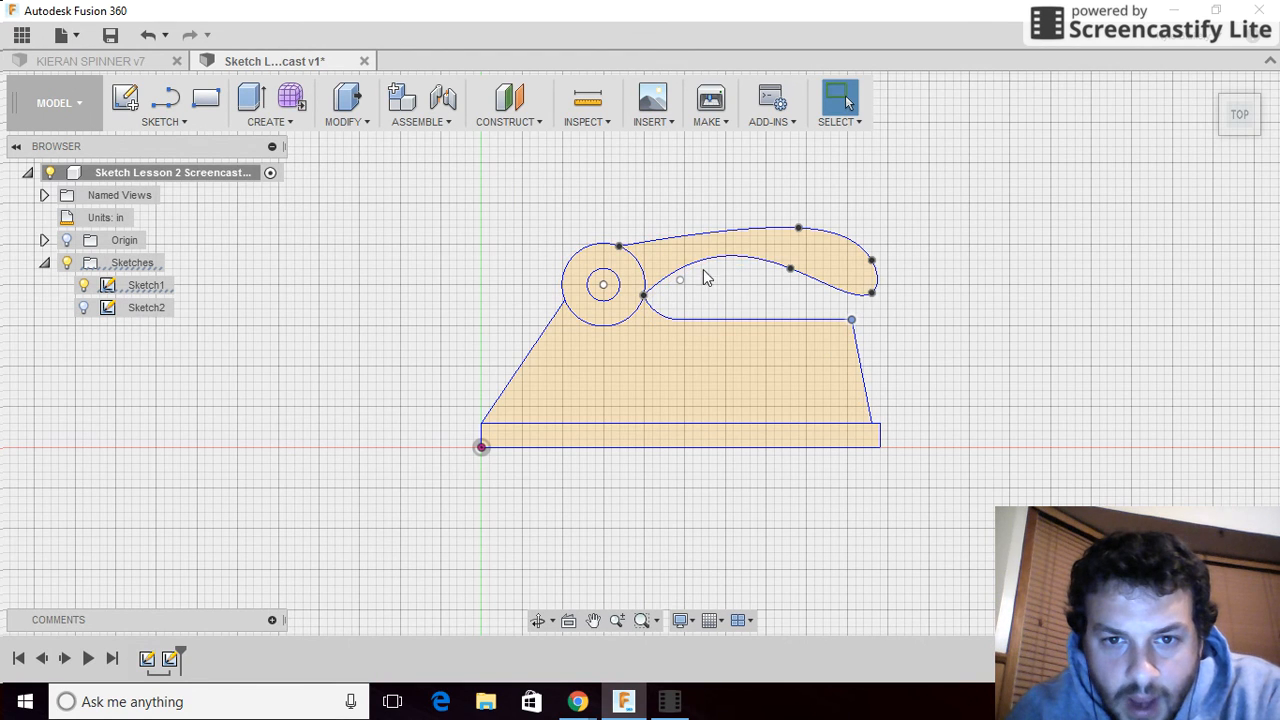
Reread the self-check instructions on the Autodesk page in Chrome and return to Fusion 360.
click(622, 702)
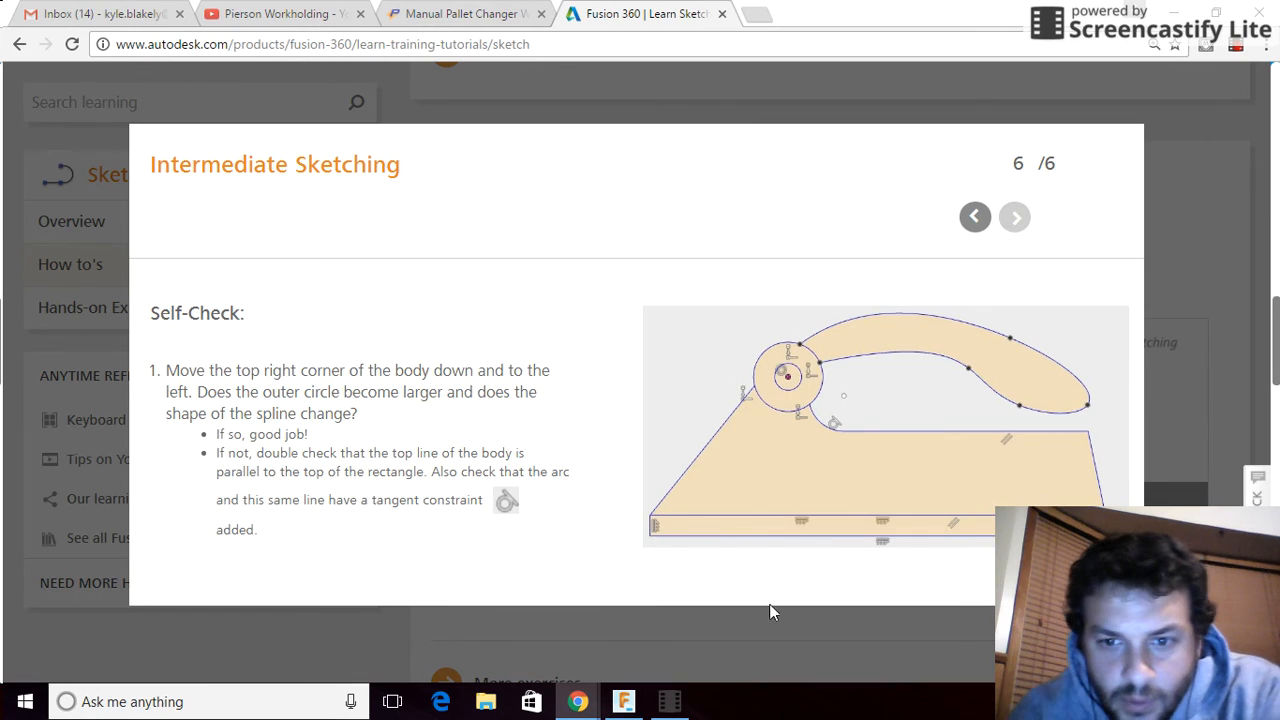
click(622, 702)
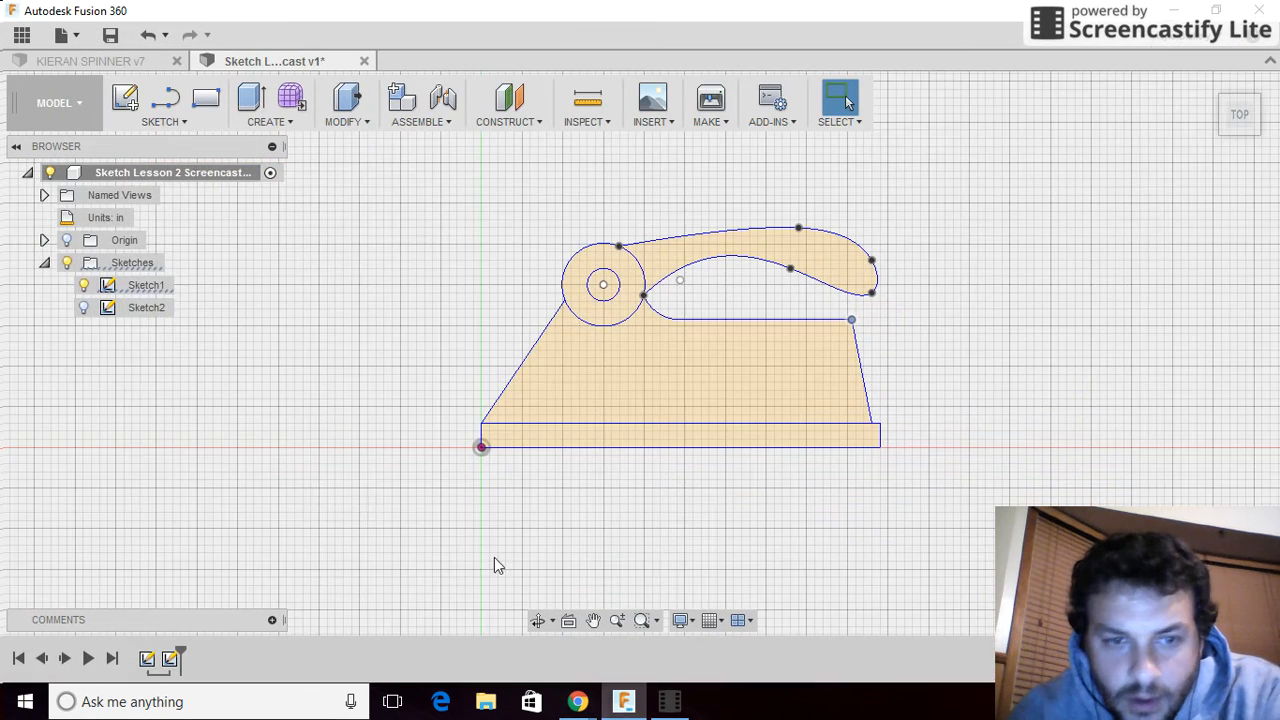
Show Sketch2 in place of Sketch1 and open it for editing.
click(84, 285)
click(84, 307)
scroll(338, 407, down, 4)
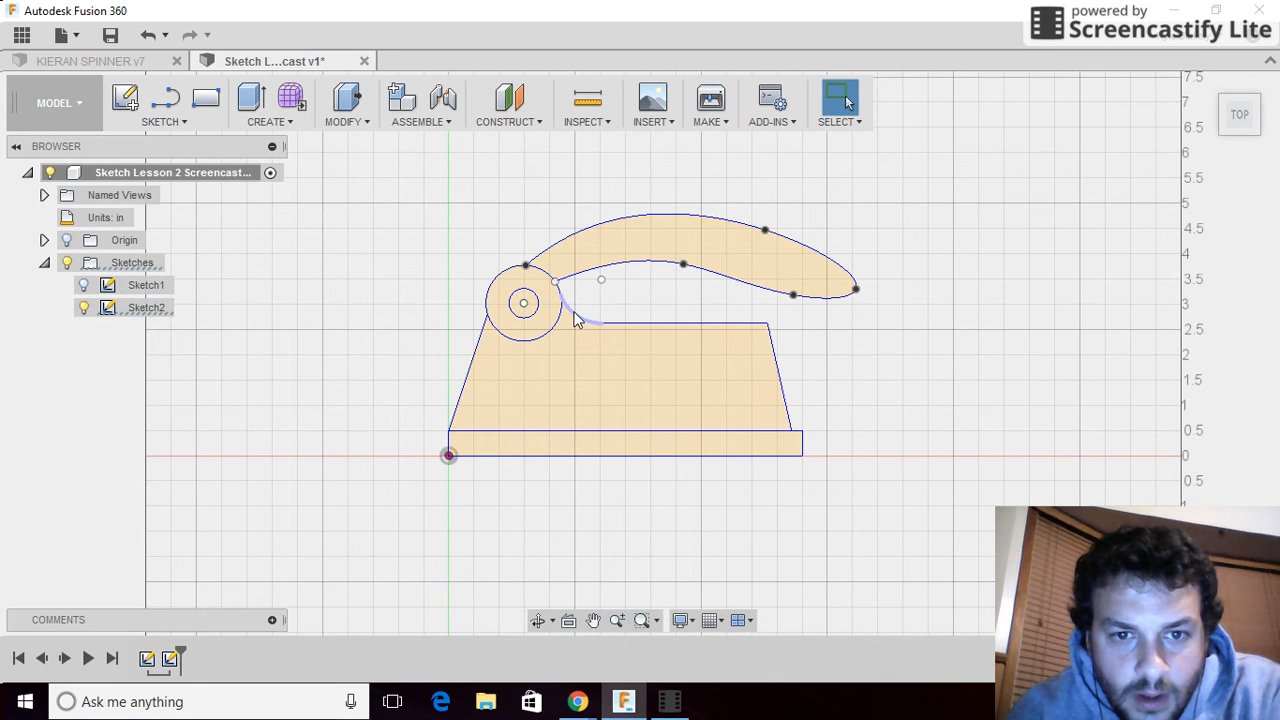
right_click(146, 311)
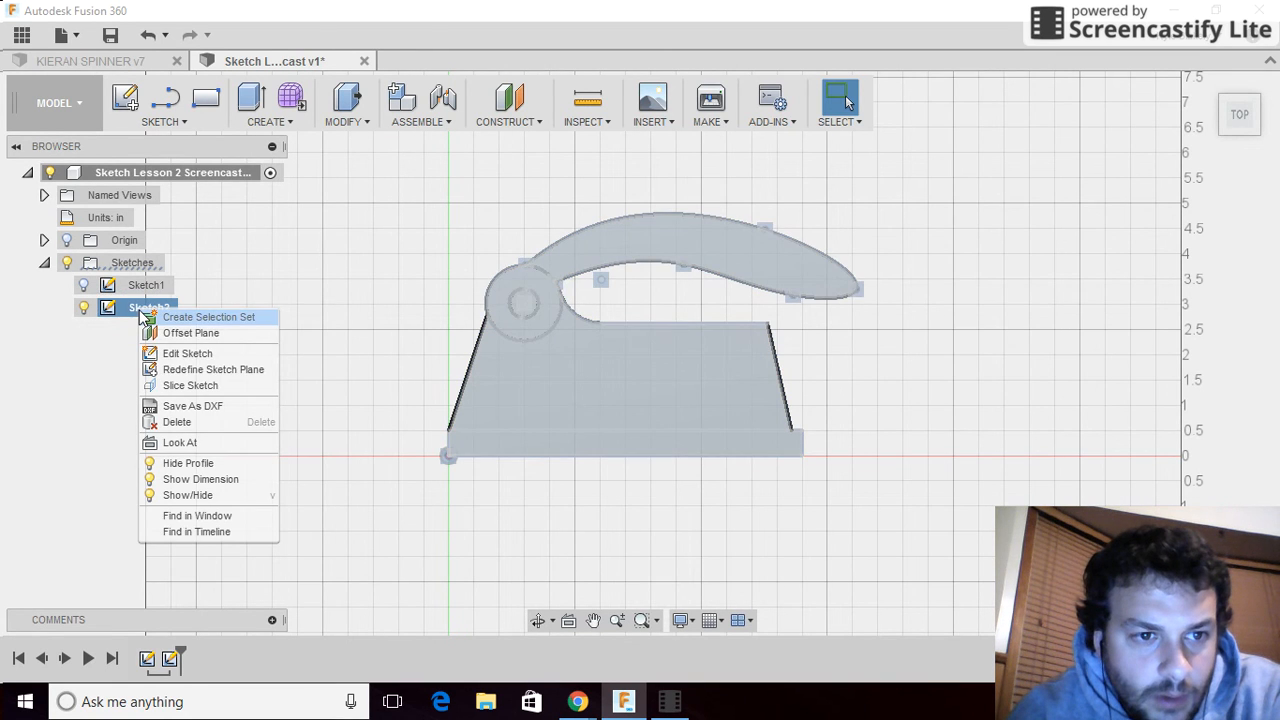
click(186, 354)
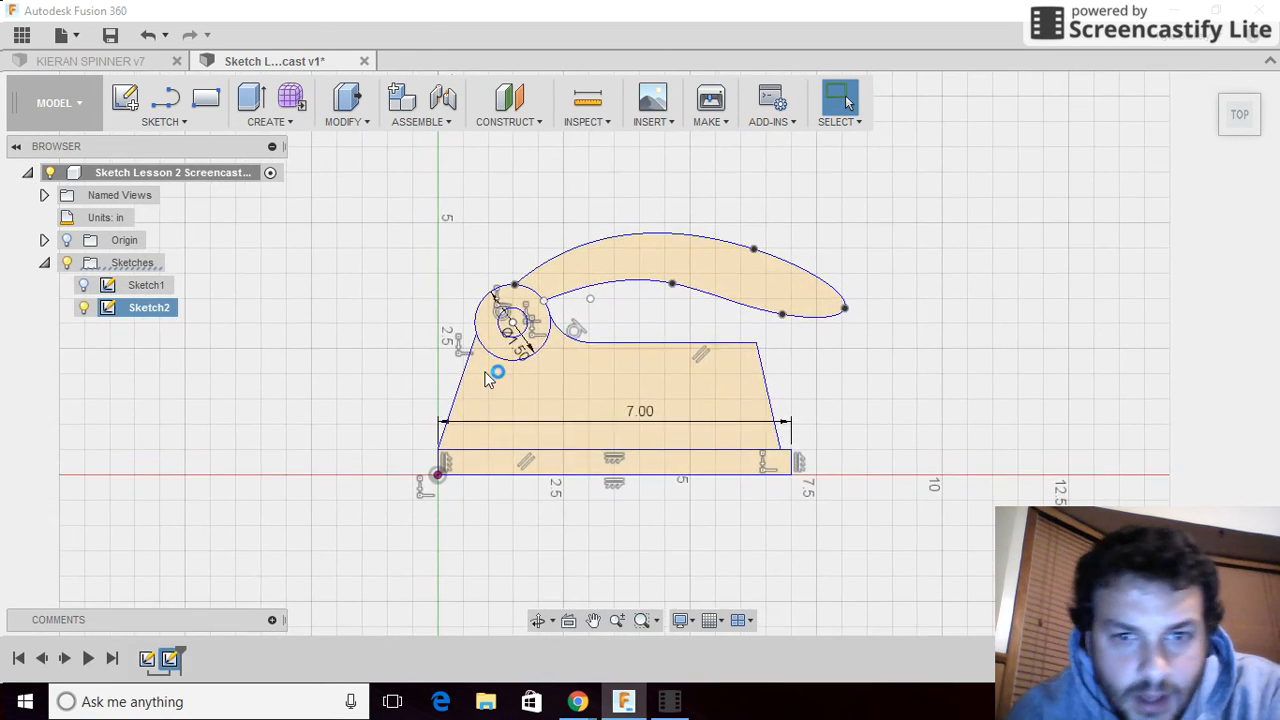
Delete the arc joining the circle to the body's top line and move the handle's lower attachment point down to the circle's right side.
scroll(550, 338, up, 4)
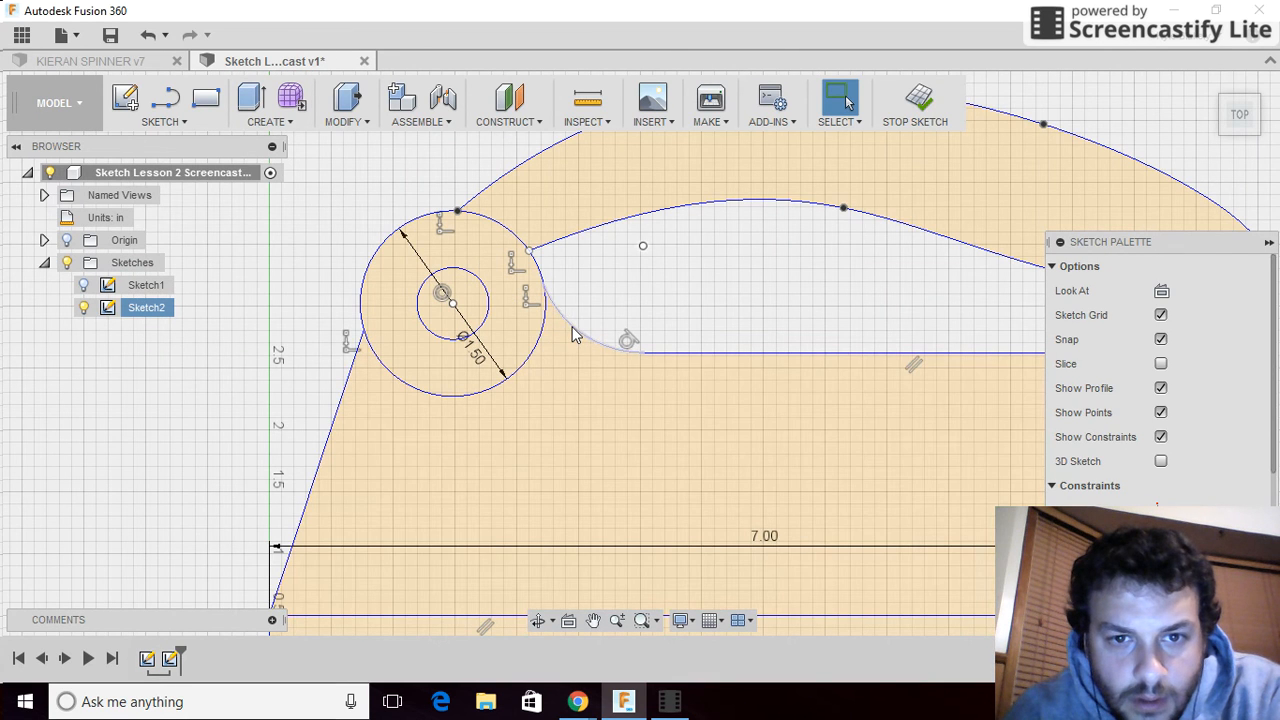
click(572, 334)
key(Delete)
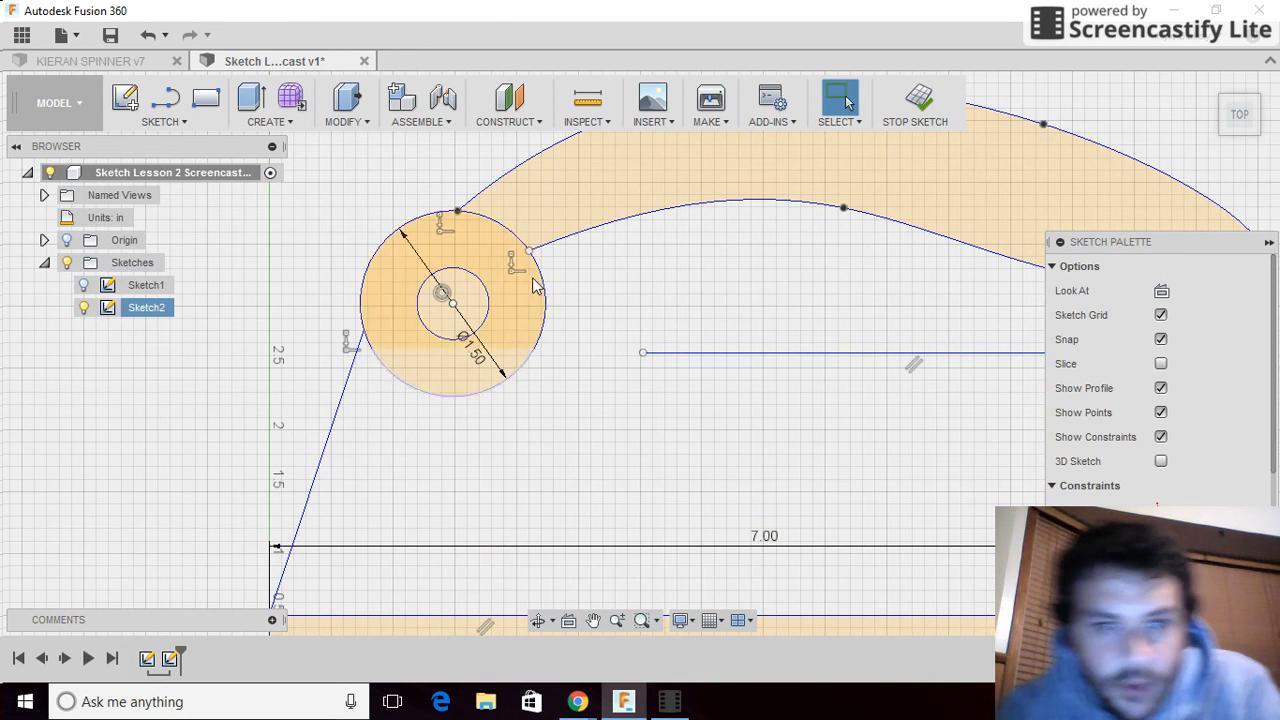
drag(529, 253, 545, 297)
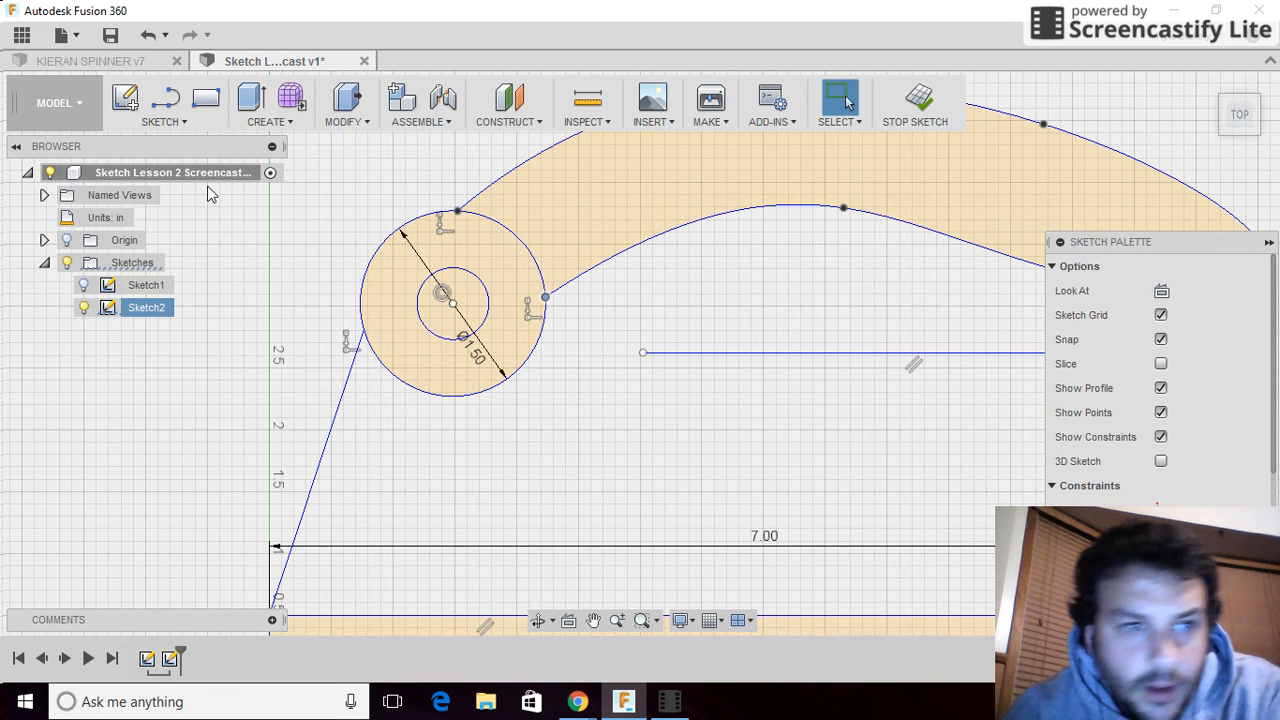
Draw a three-point arc from the handle's lower attachment point to the left end of the body's top line, tangent to that line.
click(161, 122)
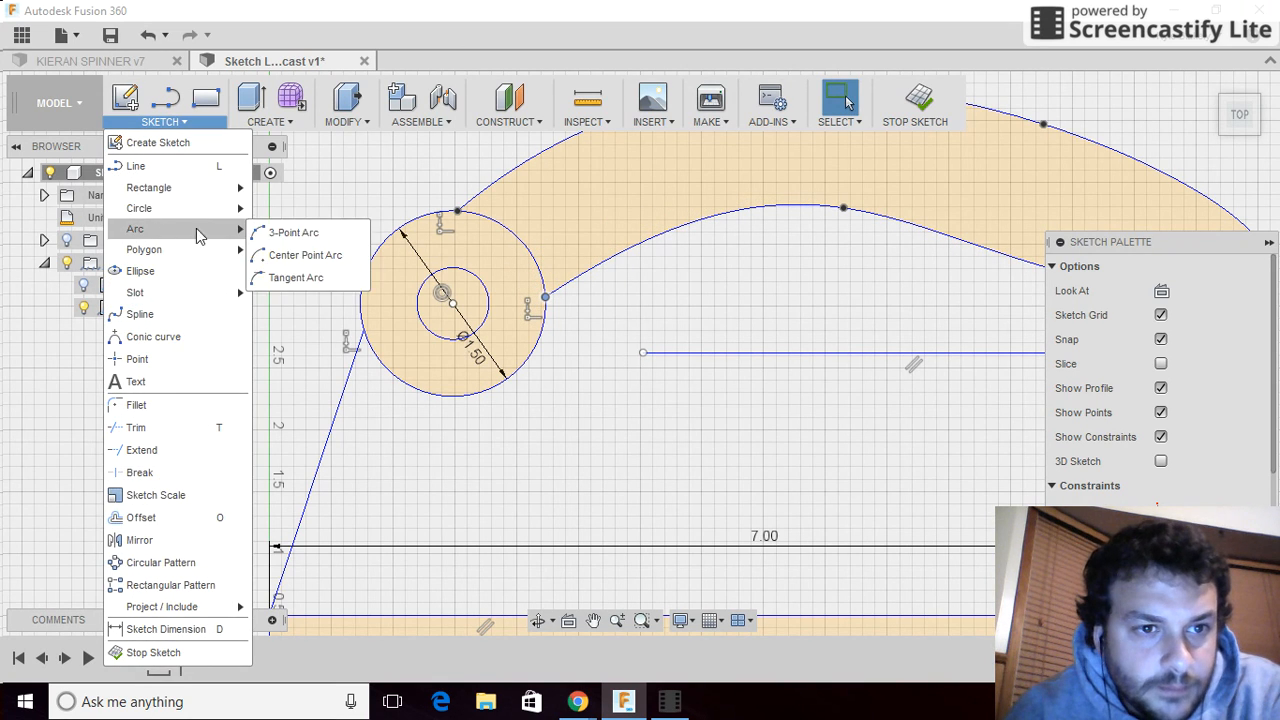
mouse_move(209, 236)
click(300, 233)
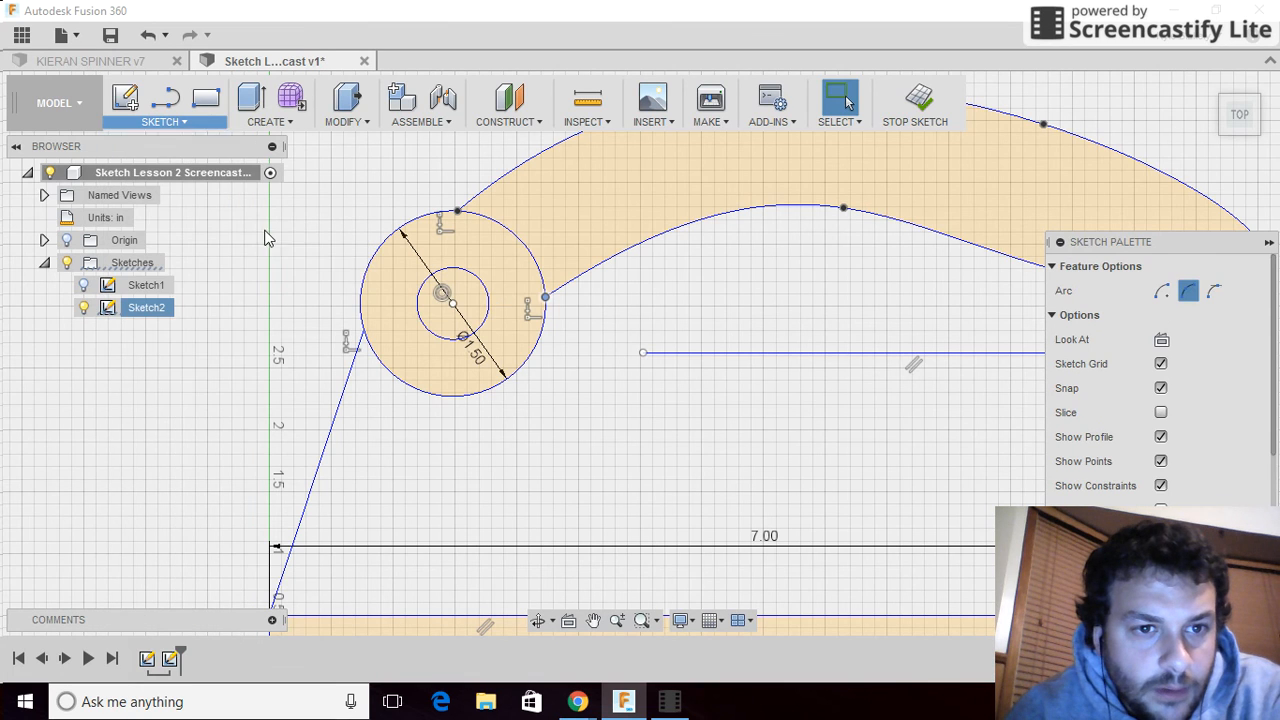
click(545, 299)
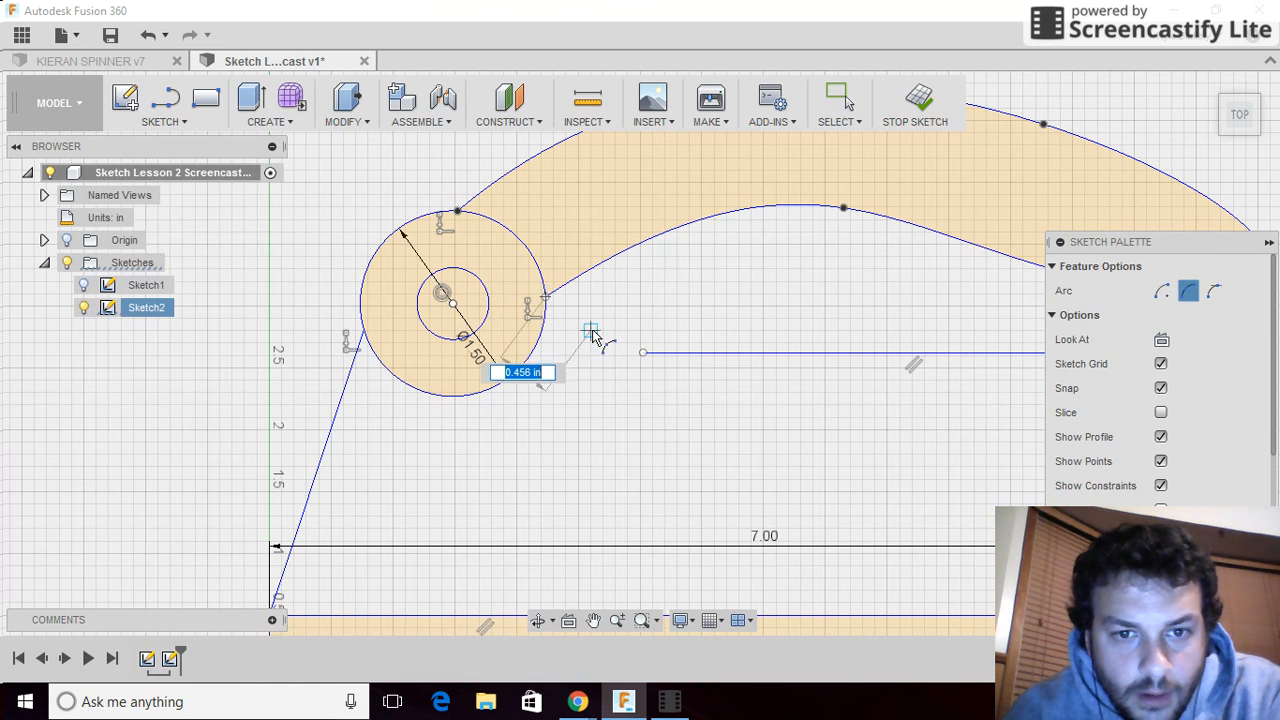
click(643, 352)
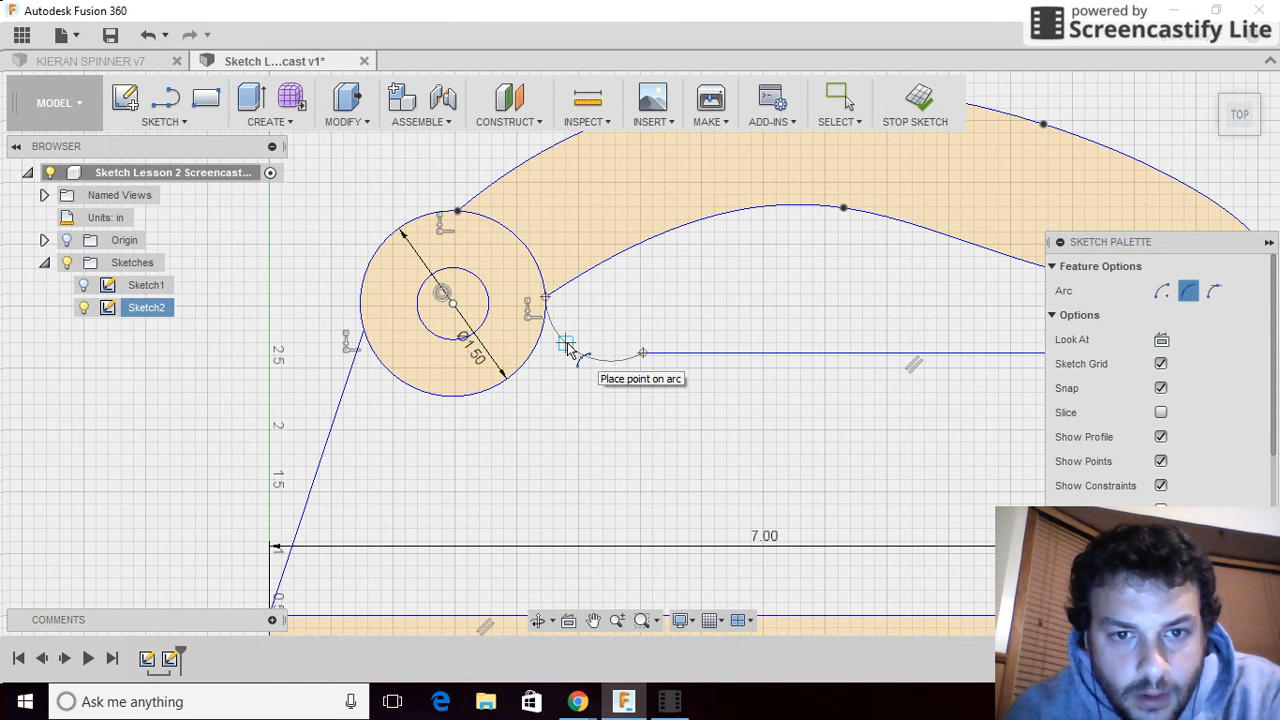
click(575, 343)
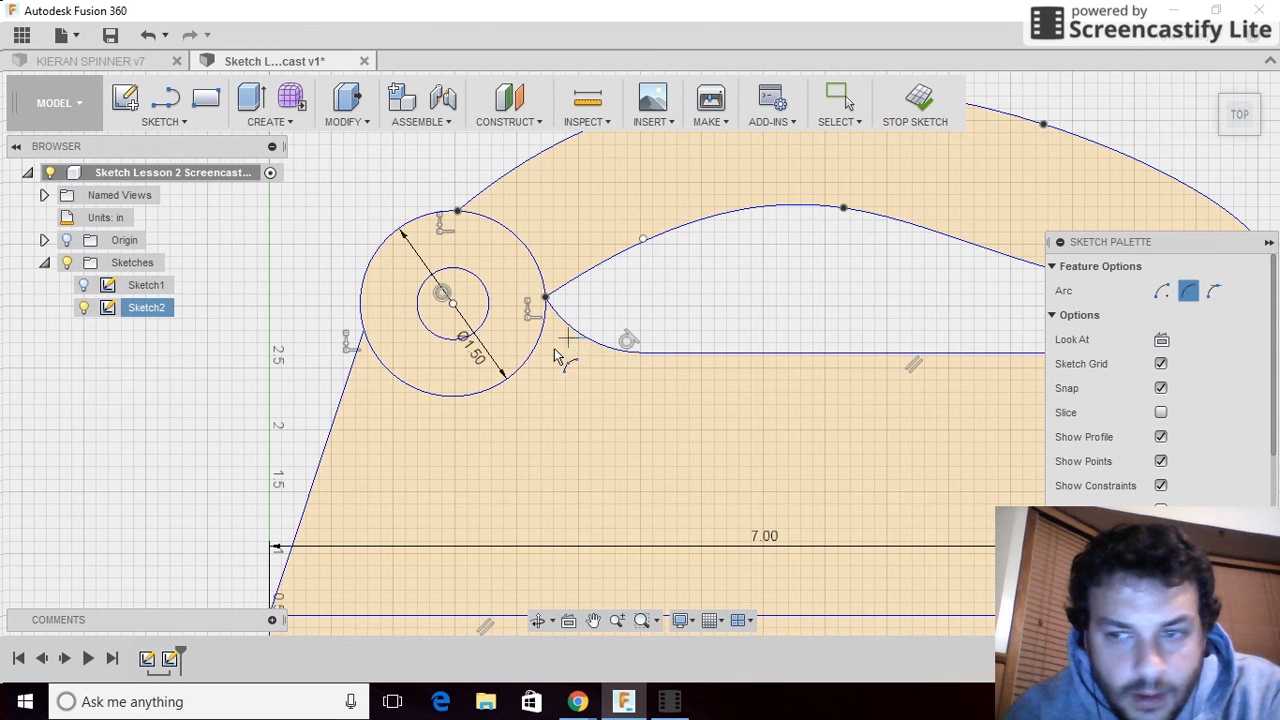
scroll(316, 362, down, 2)
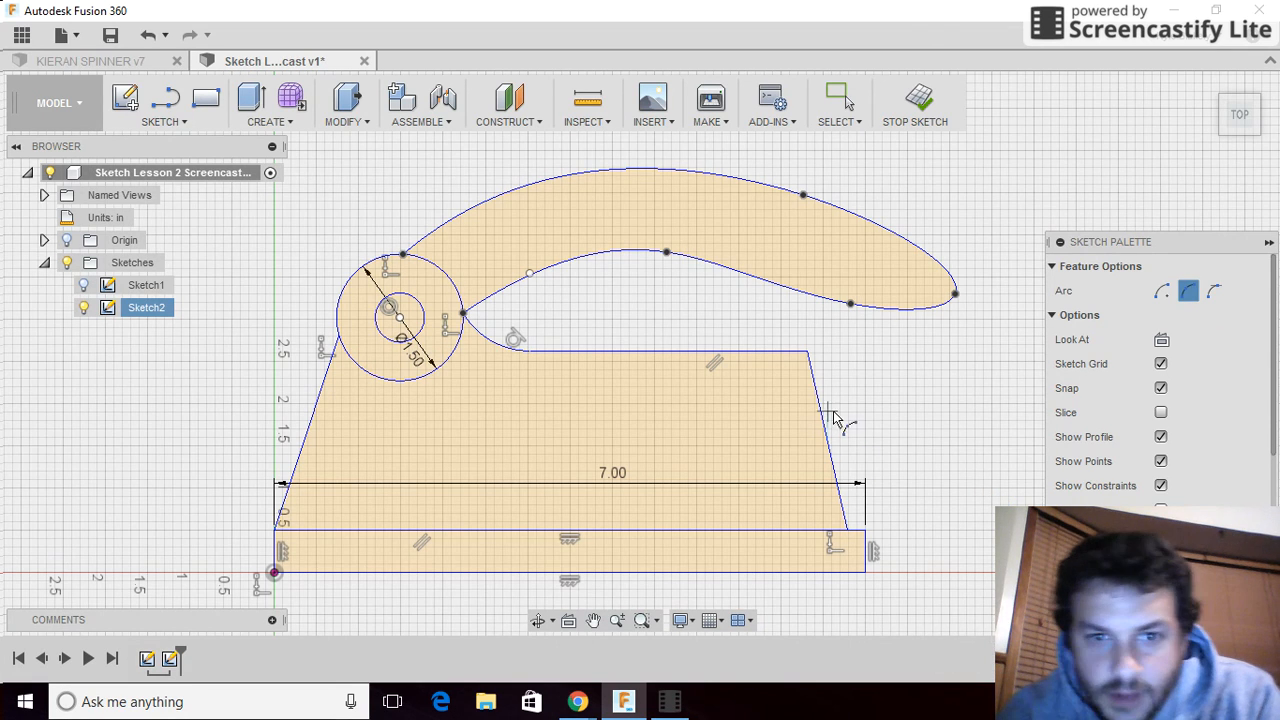
click(808, 351)
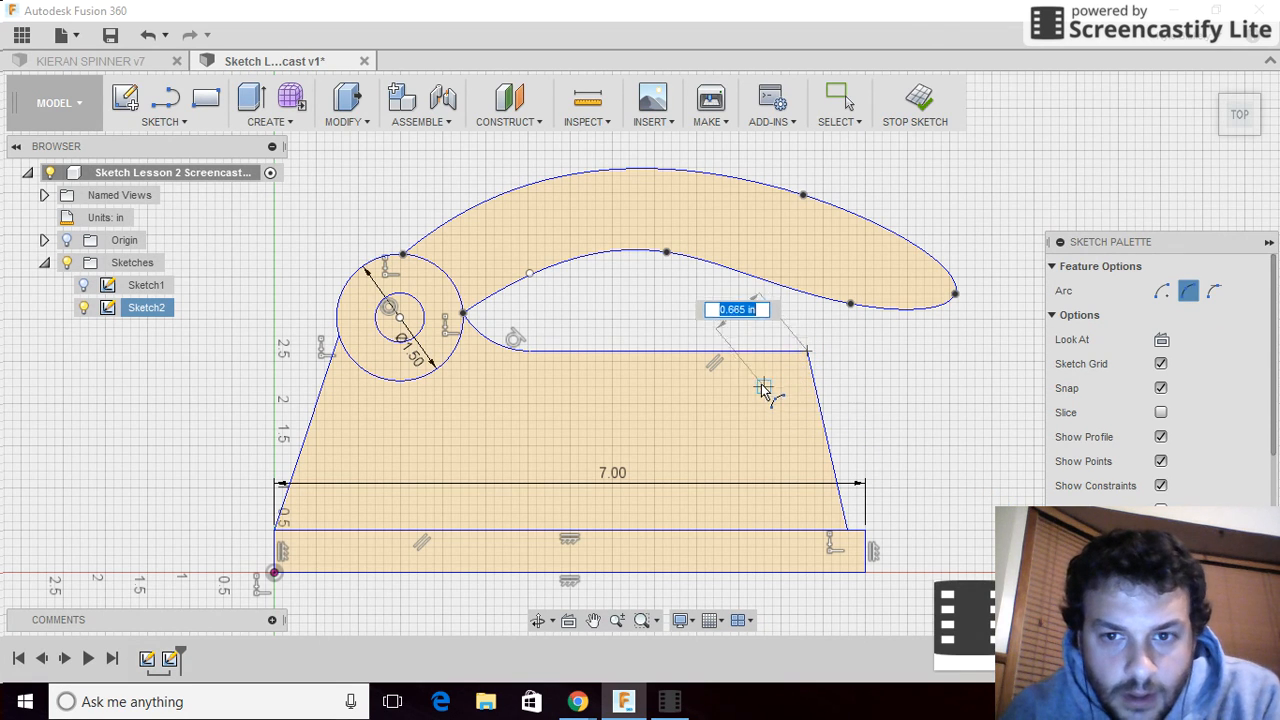
key(Escape)
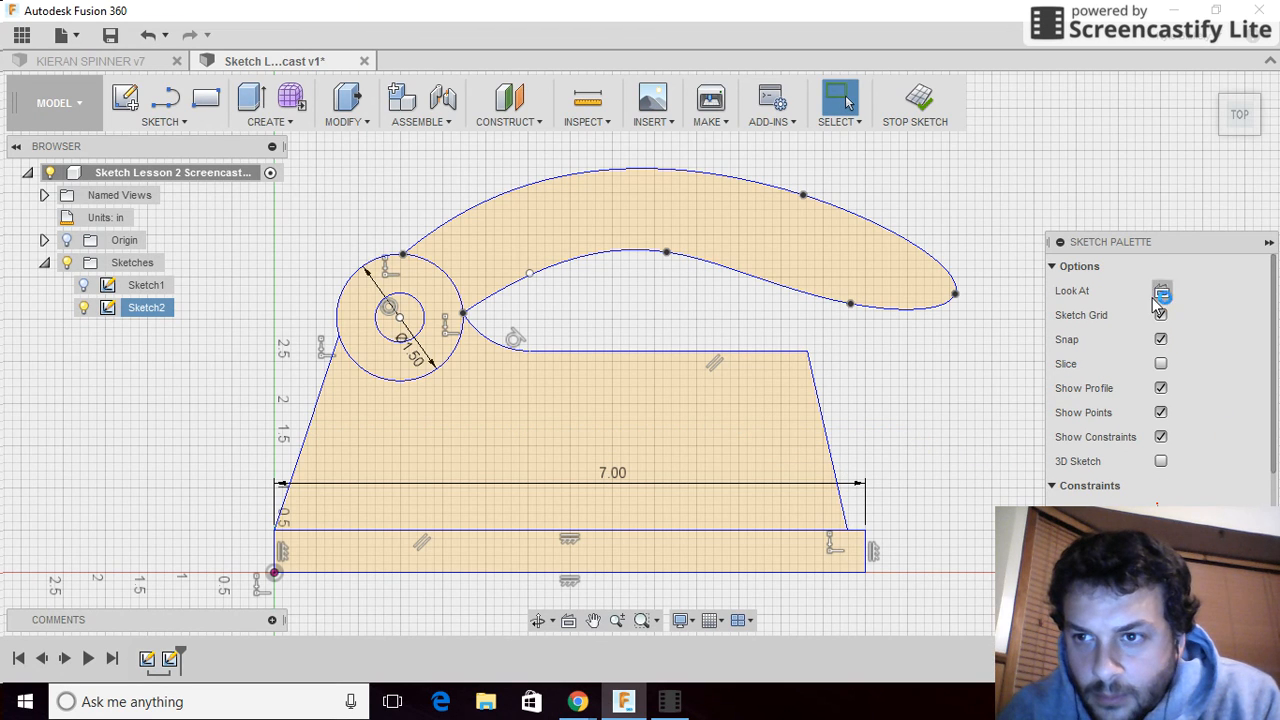
Finish the sketch and test Sketch2 by moving the body's upper right corner down and to the left.
drag(1148, 248, 1110, 130)
click(1190, 496)
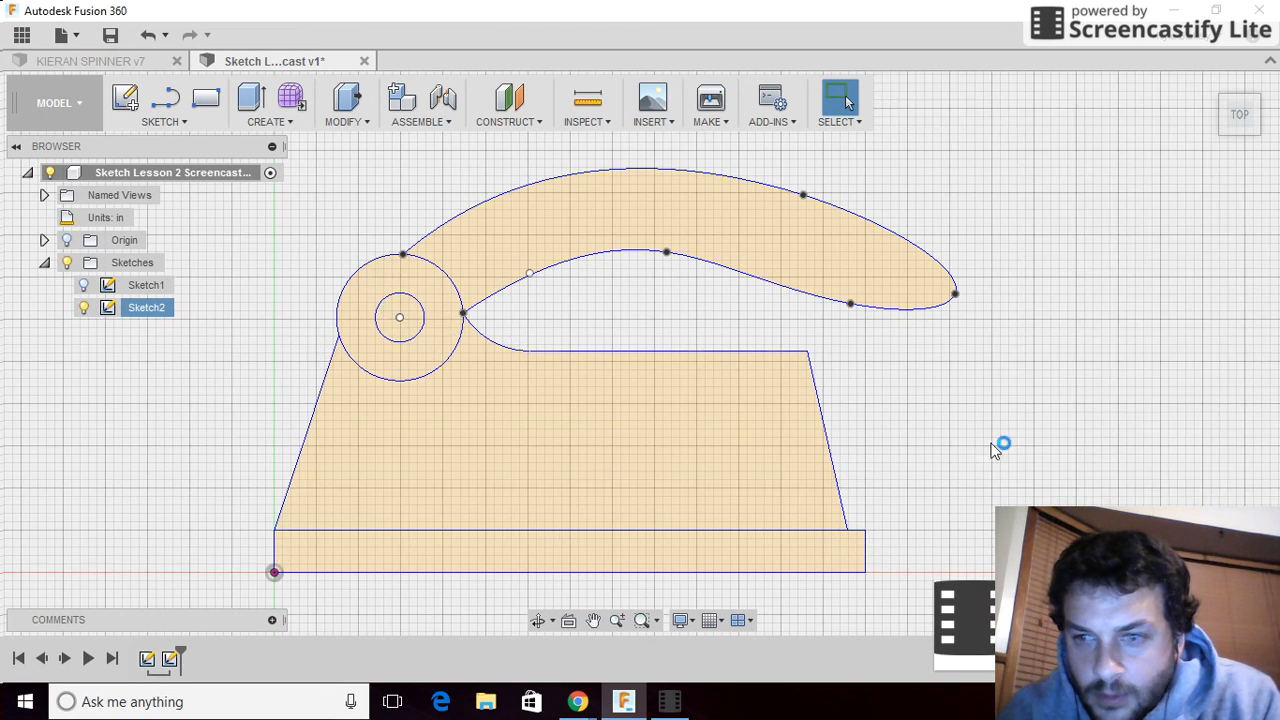
drag(808, 351, 766, 403)
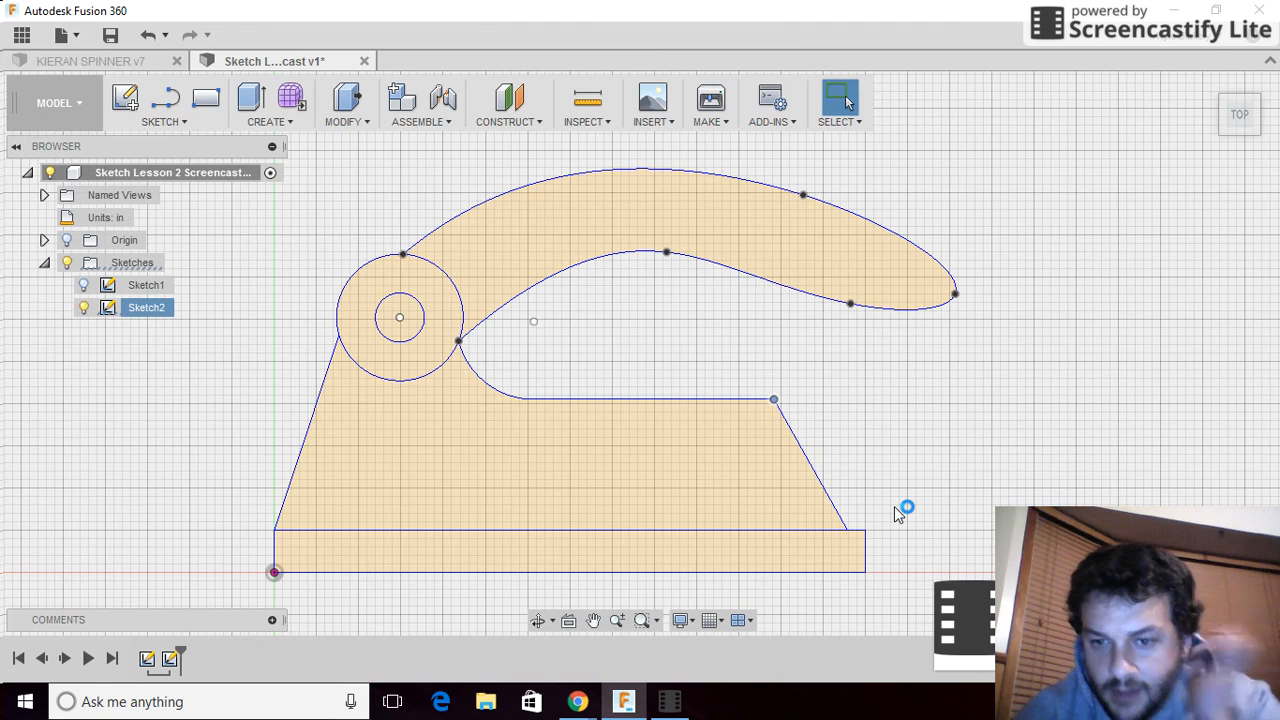
Hide Sketch2 and show Sketch1 to test its body corner the same way.
click(84, 307)
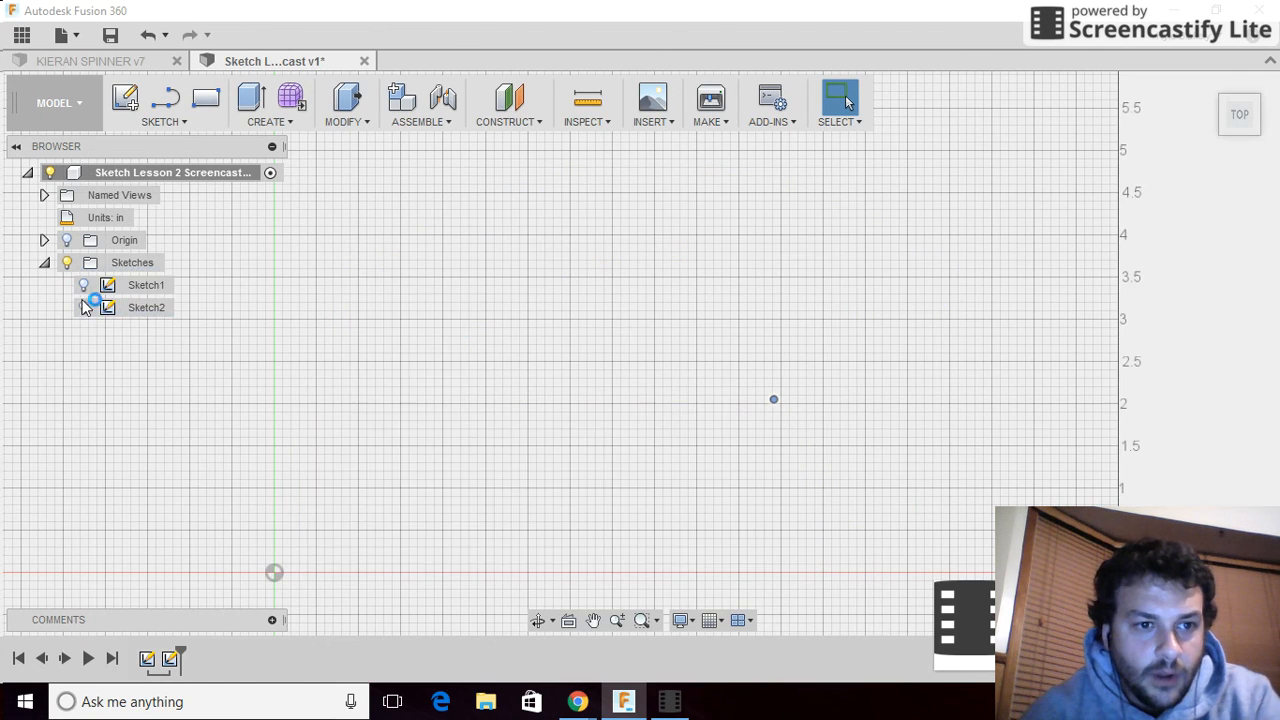
click(84, 285)
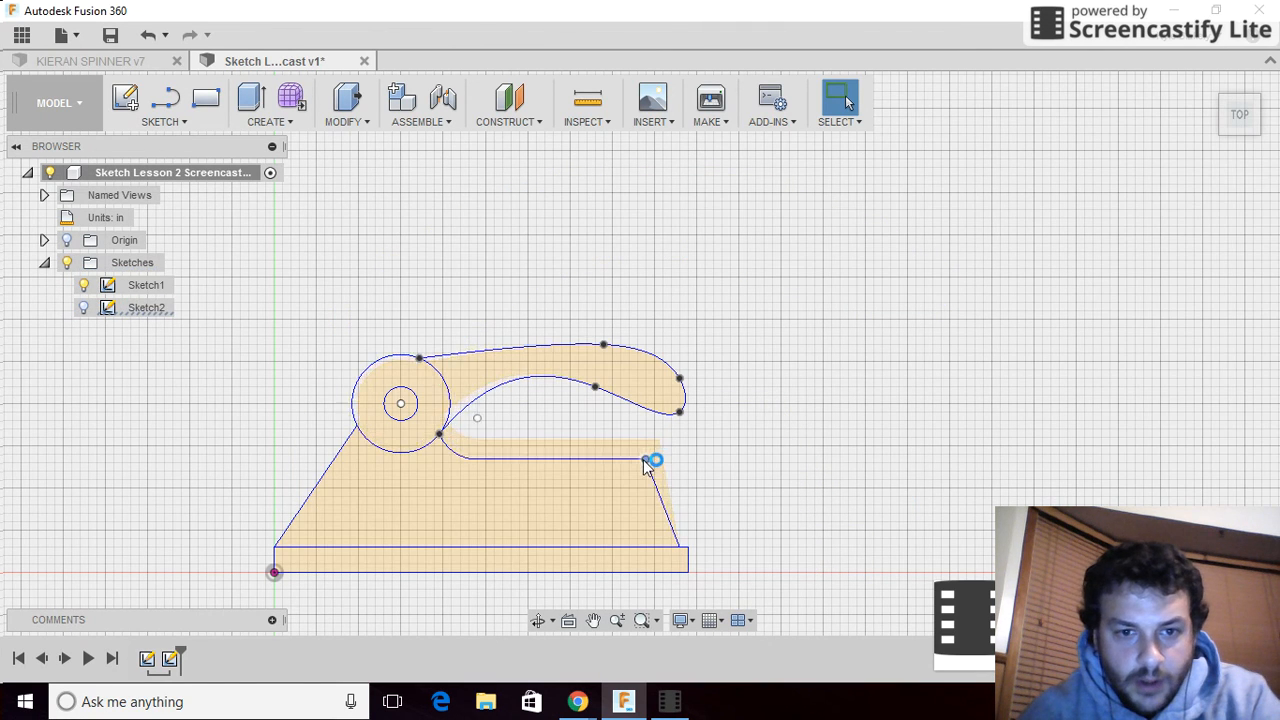